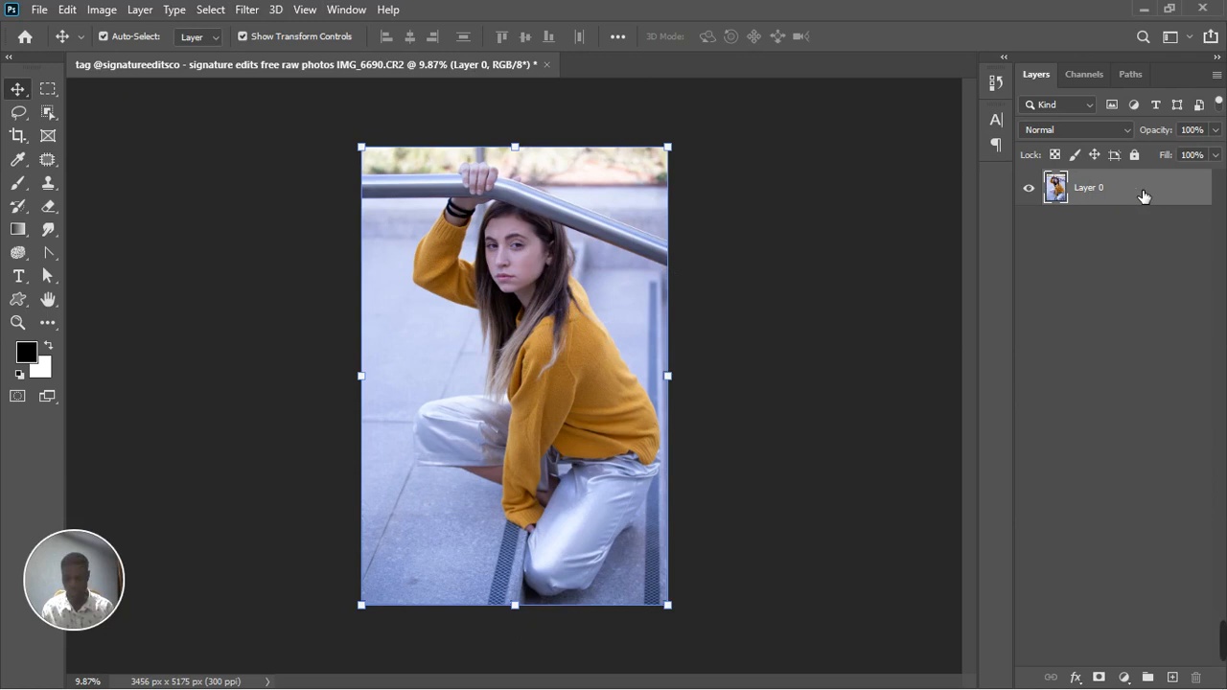
Duplicate Layer 0 and open the copy in the Camera Raw Filter with the Basic adjustments showing
{"action": "key", "text": "ctrl+j"}
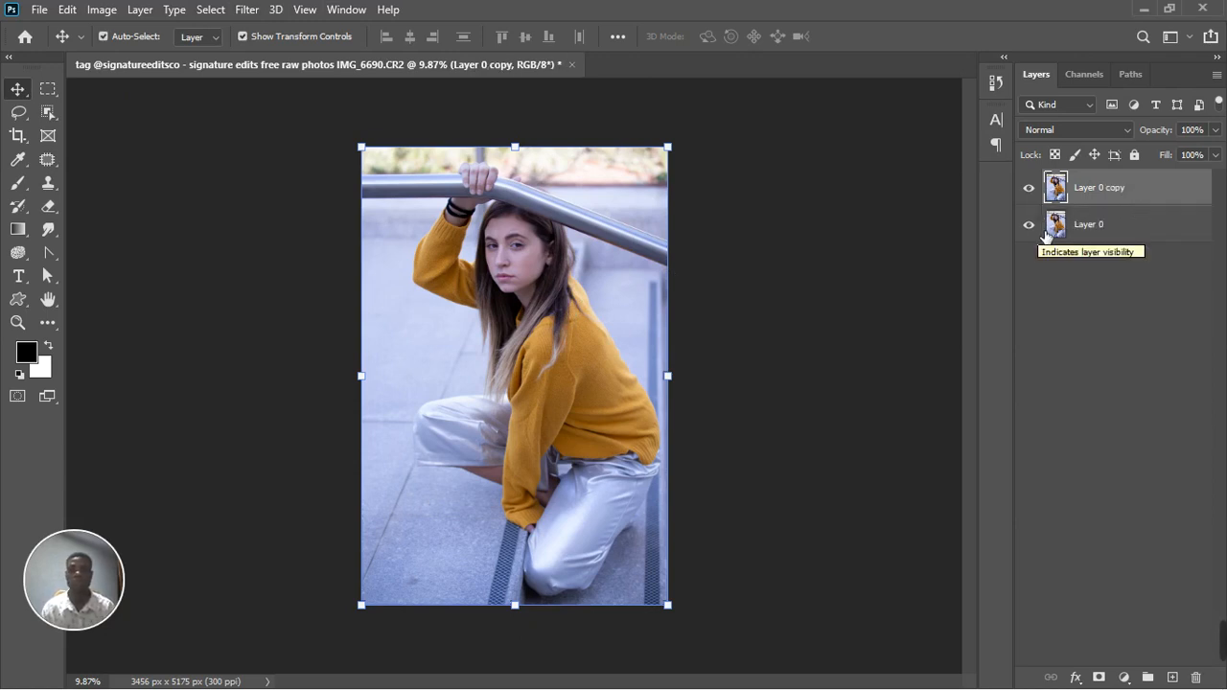
{"action": "left_click", "coordinate": [247, 10]}
{"action": "left_click", "coordinate": [314, 116]}
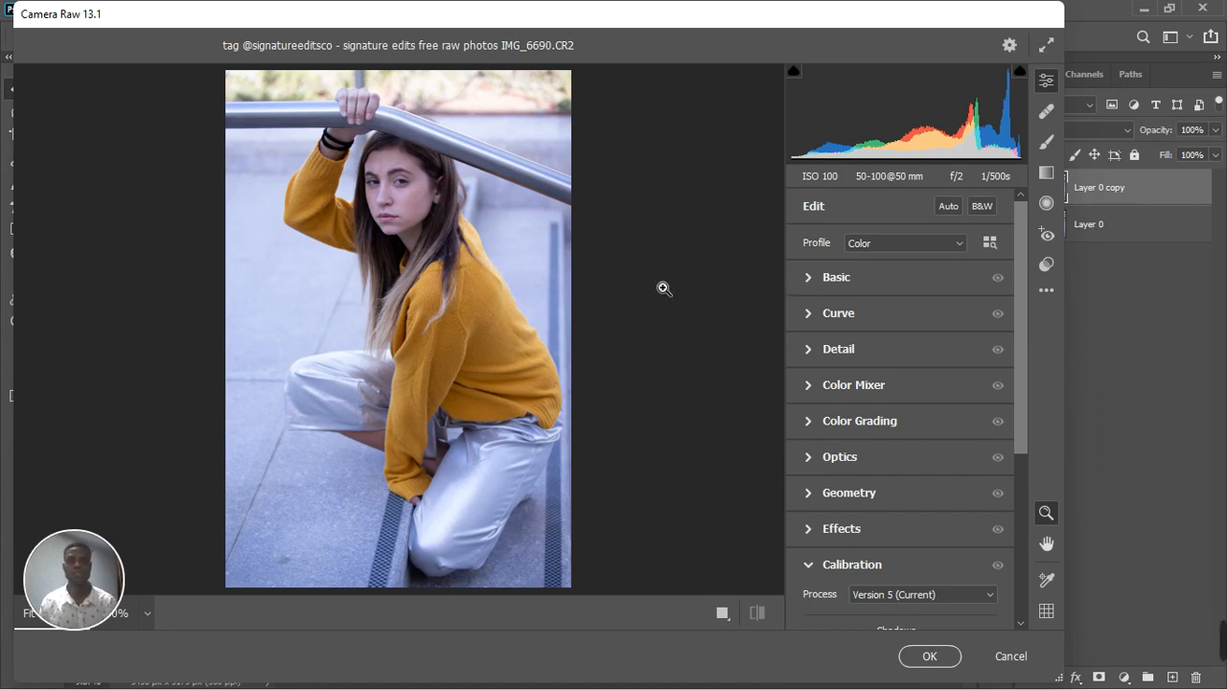
{"action": "left_click", "coordinate": [813, 279]}
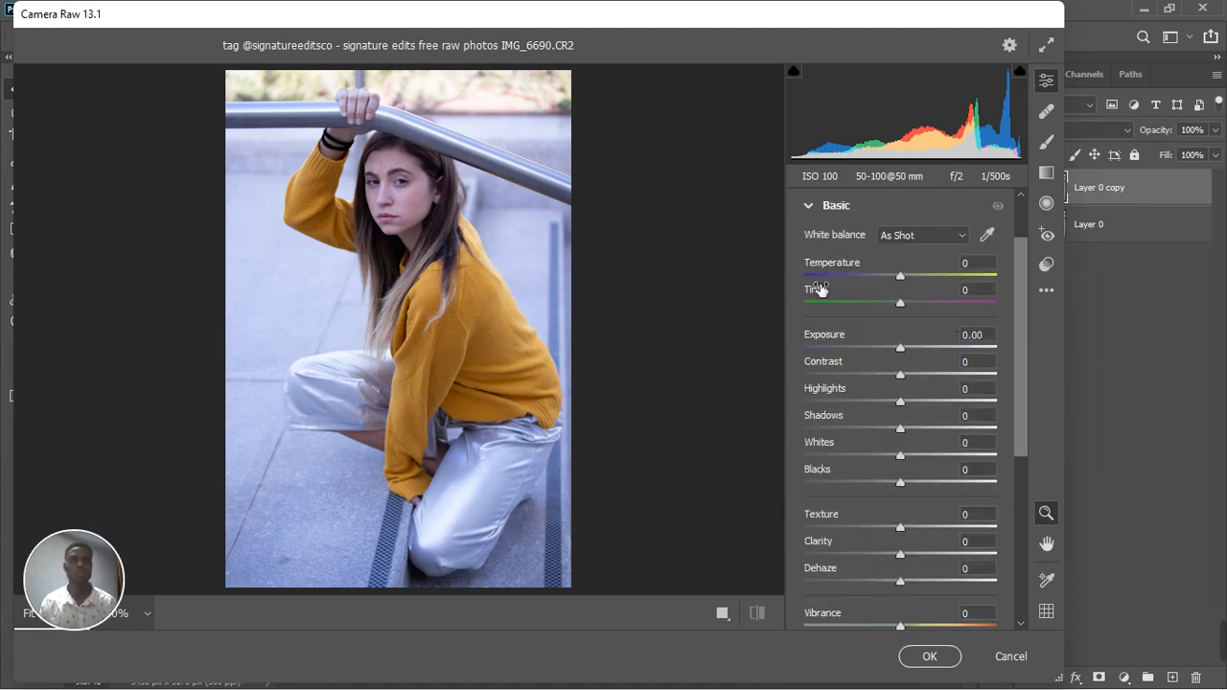
Try the Auto white balance on the photo and return it to As Shot
{"action": "left_click", "coordinate": [920, 235]}
{"action": "left_click", "coordinate": [905, 259]}
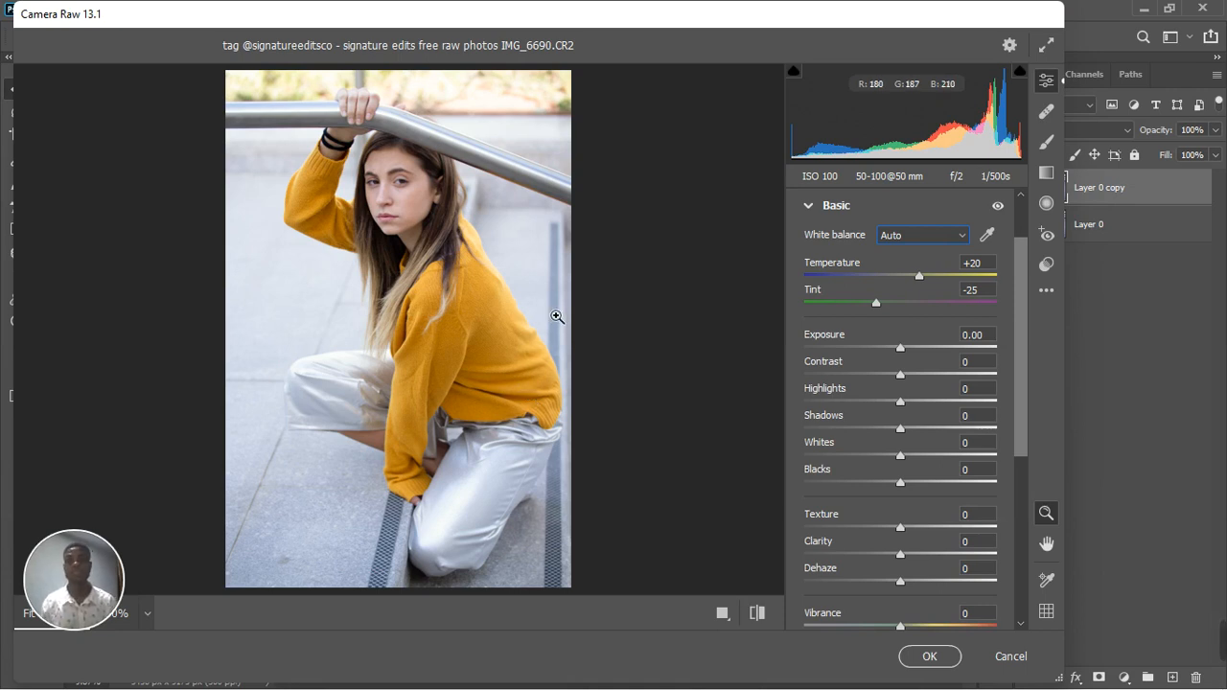
{"action": "left_click", "coordinate": [940, 236]}
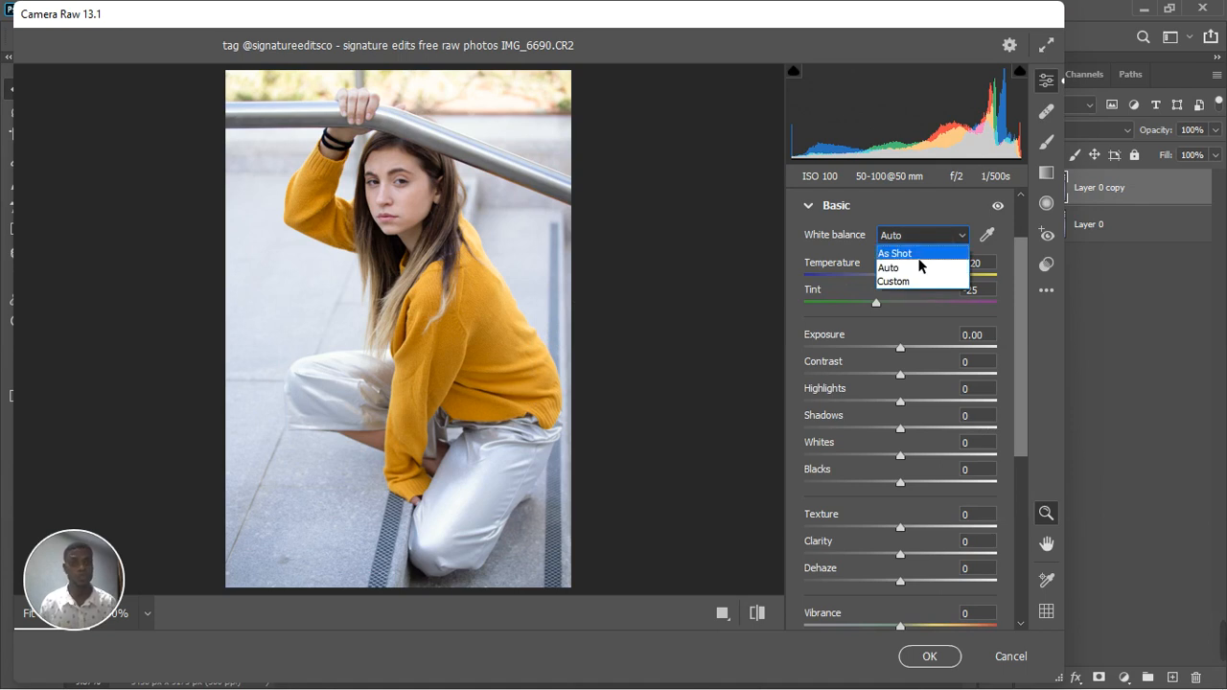
{"action": "left_click", "coordinate": [918, 255]}
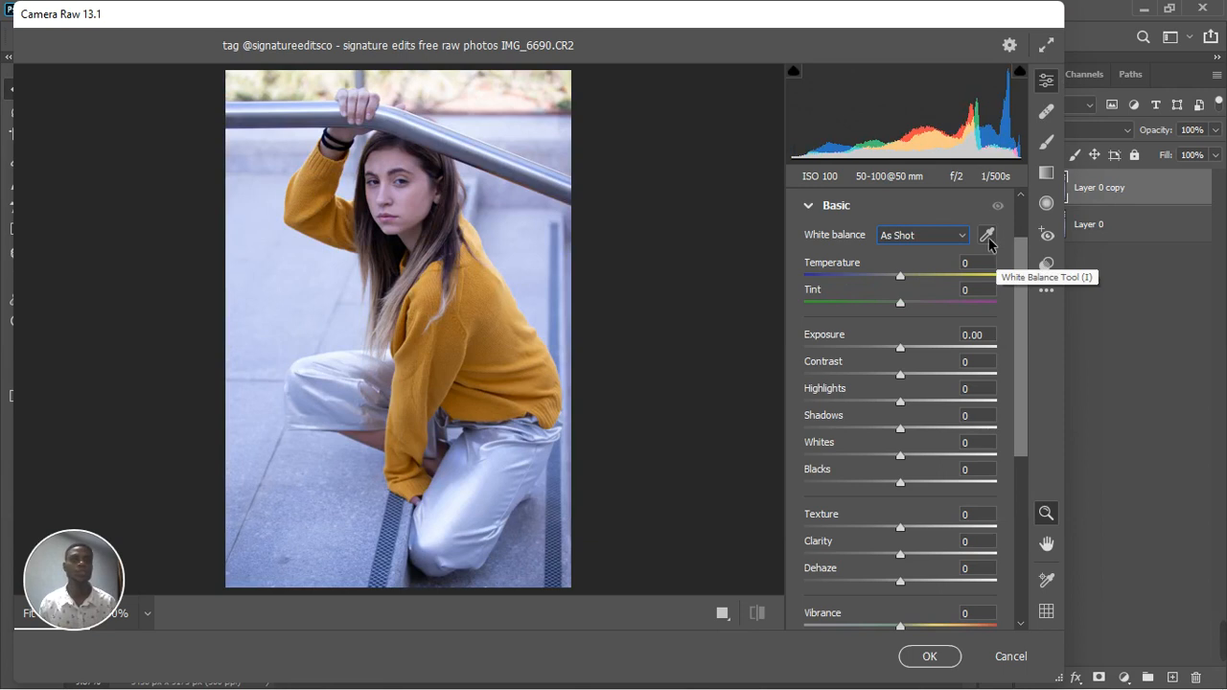
Try the White Balance Tool on the silver trousers, undo that sample, and sample the area beside the woman's eye
{"action": "left_click", "coordinate": [436, 211]}
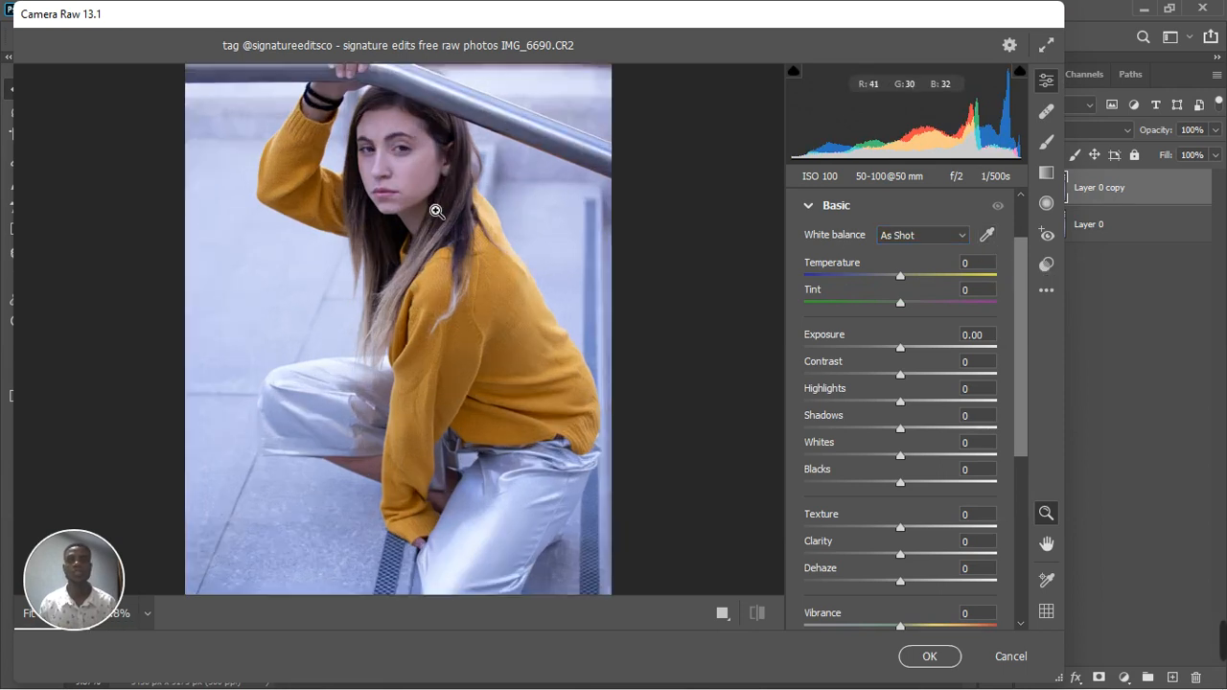
{"action": "left_click", "coordinate": [436, 211], "text": "alt"}
{"action": "left_click", "coordinate": [413, 182]}
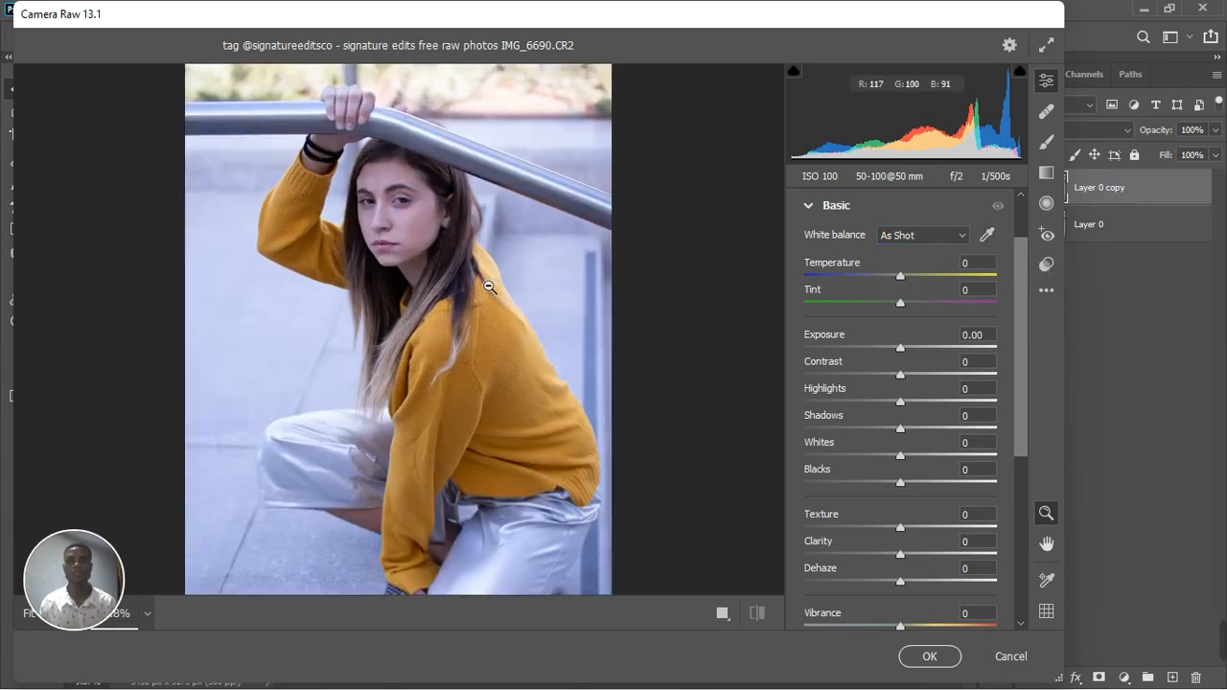
{"action": "key", "text": "space"}
{"action": "left_click_drag", "start_coordinate": [494, 318], "coordinate": [490, 260]}
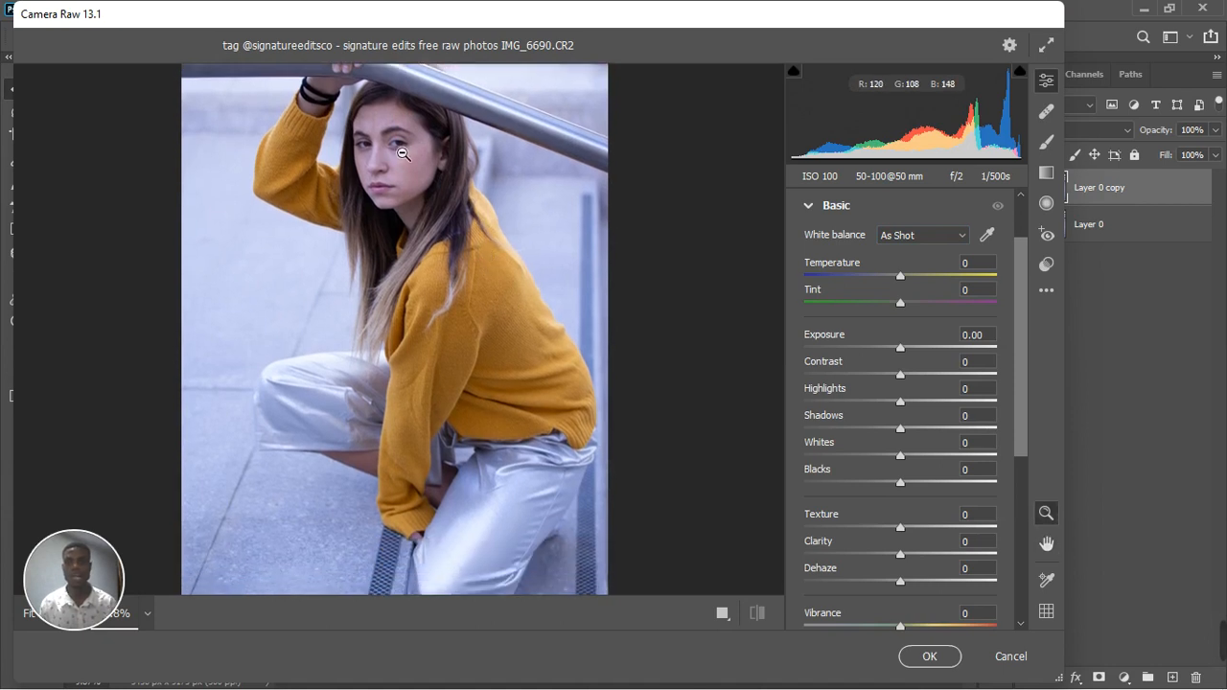
{"action": "left_click", "coordinate": [986, 236]}
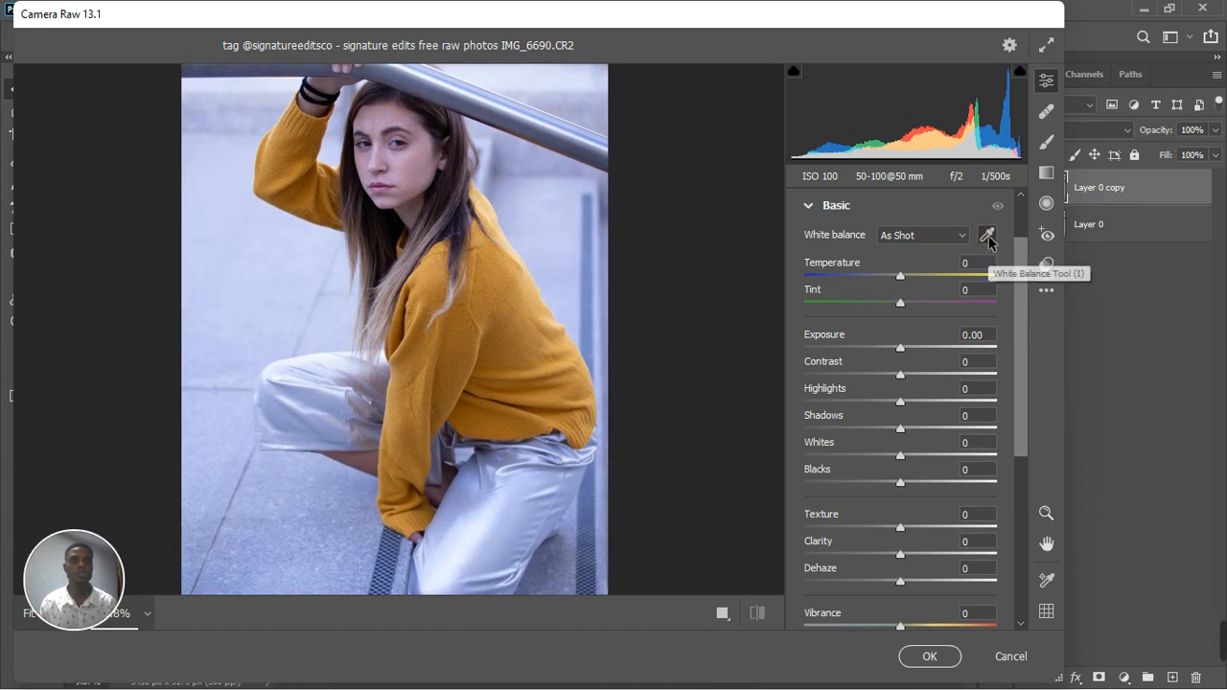
{"action": "left_click", "coordinate": [511, 546]}
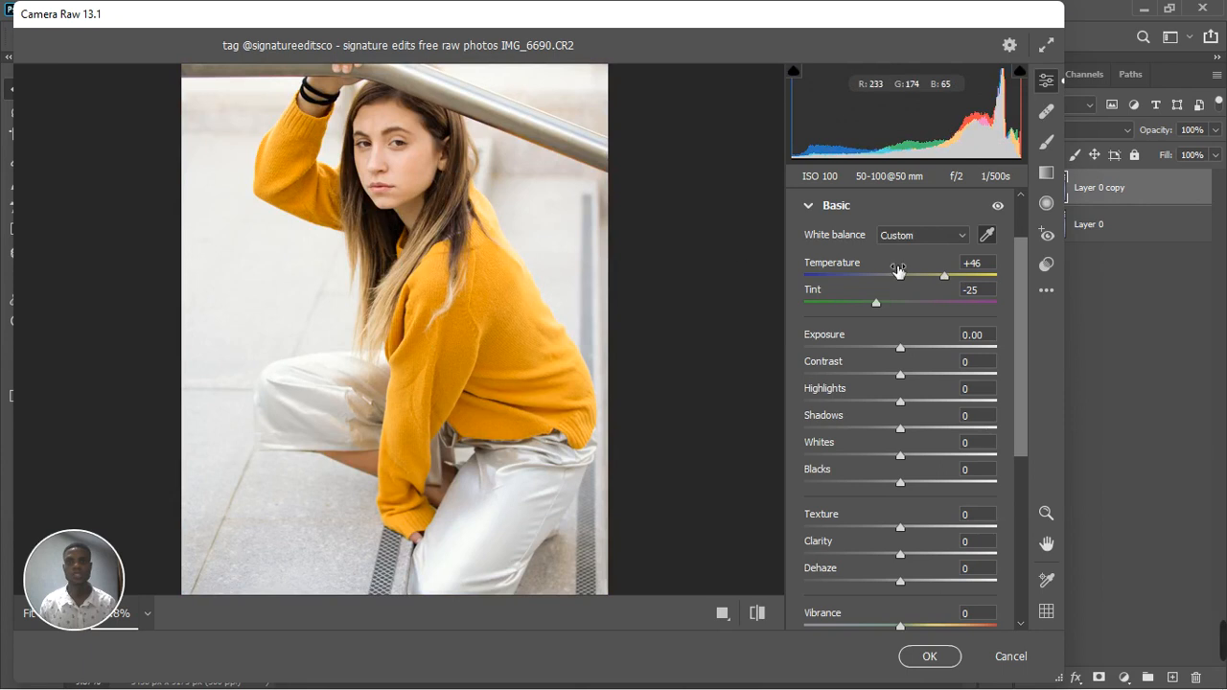
{"action": "key", "text": "ctrl+z"}
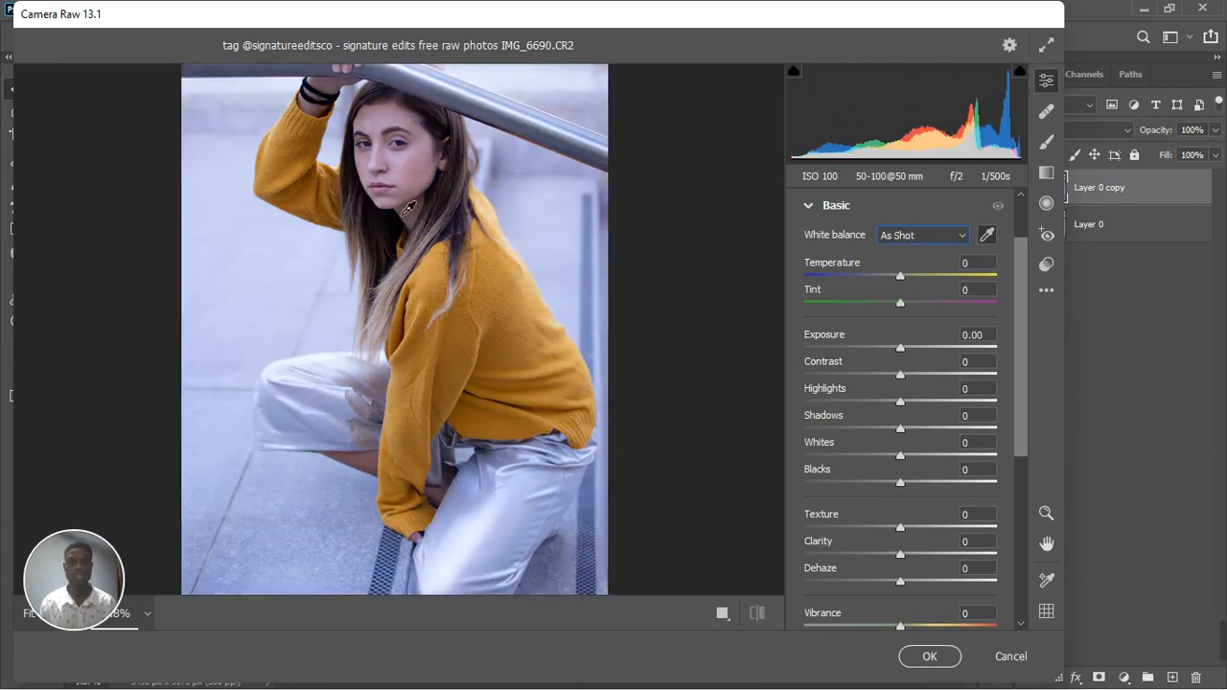
{"action": "left_click", "coordinate": [396, 159]}
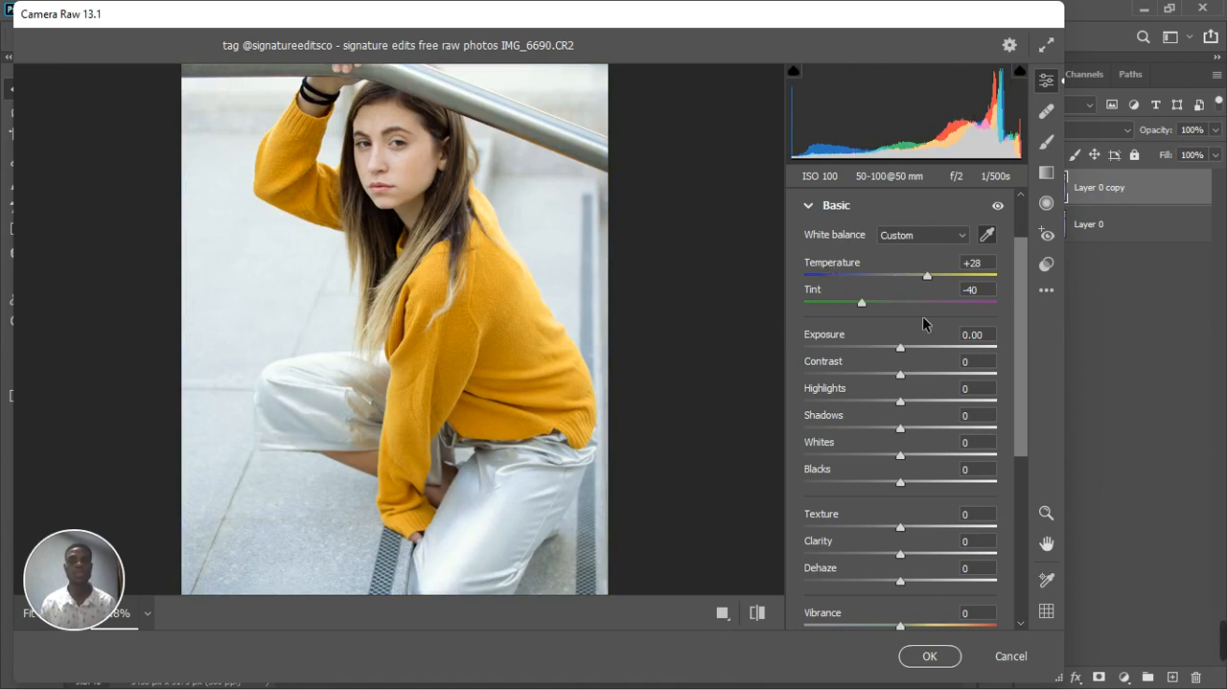
Set the photo's white balance to Auto
{"action": "left_click", "coordinate": [962, 240]}
{"action": "left_click", "coordinate": [921, 266]}
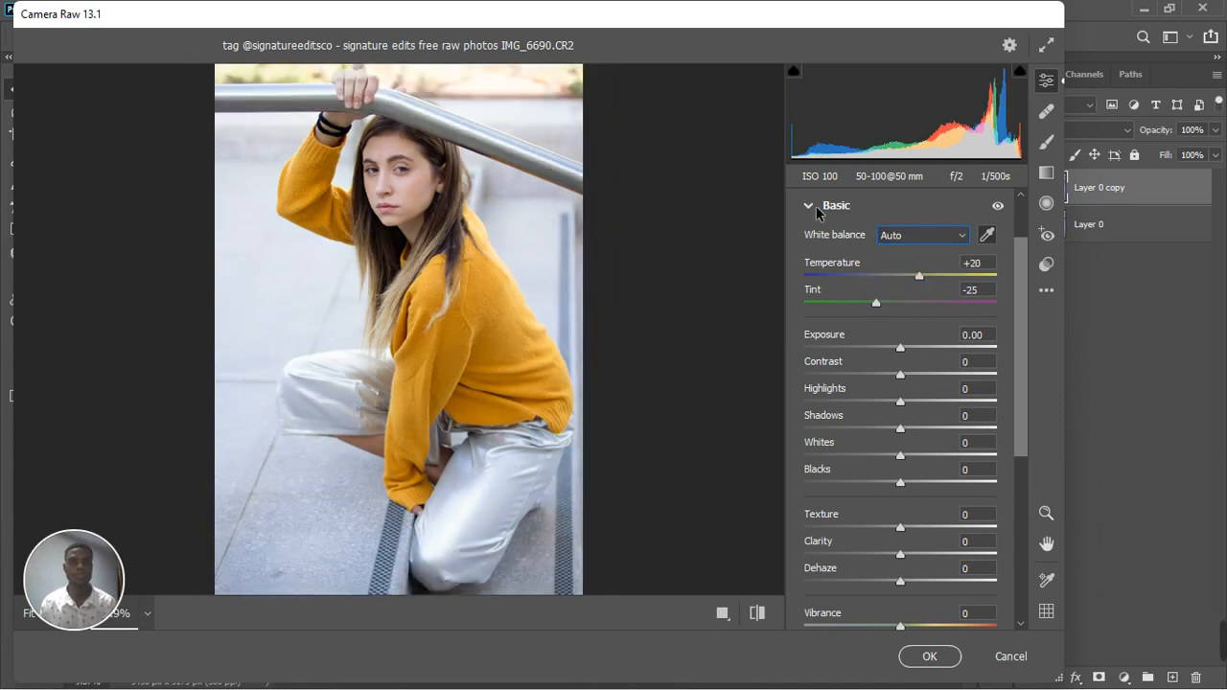
Lower the Basic tones of the photo to Highlights -18, Whites -32 and Blacks -20
{"action": "scroll", "coordinate": [870, 290], "scroll_direction": "down", "scroll_amount": 3}
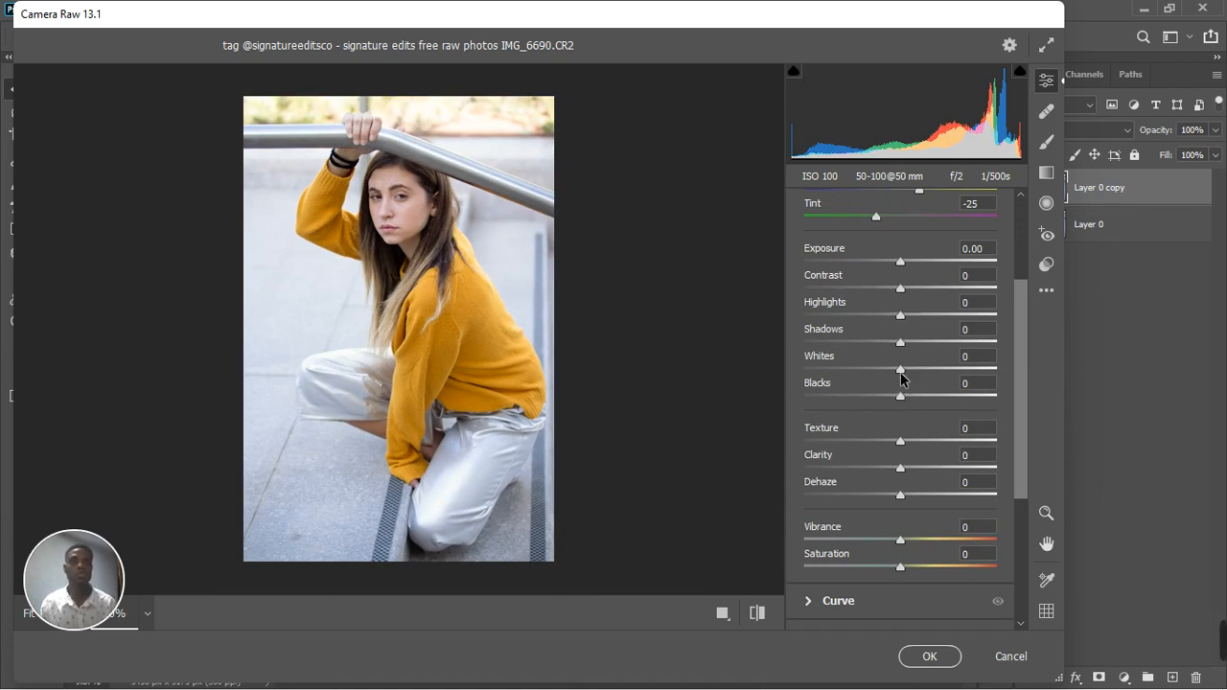
{"action": "mouse_move", "coordinate": [900, 371]}
{"action": "left_mouse_down"}
{"action": "mouse_move", "coordinate": [866, 380]}
{"action": "mouse_move", "coordinate": [882, 379]}
{"action": "left_mouse_up"}
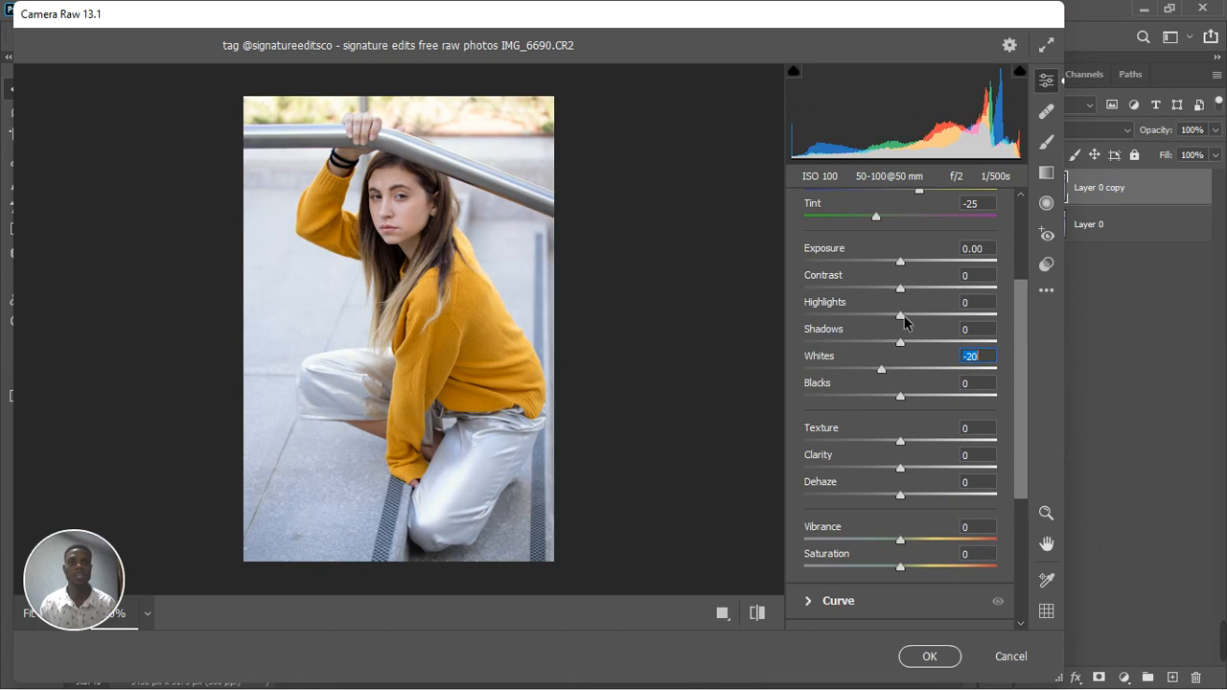
{"action": "mouse_move", "coordinate": [902, 317]}
{"action": "left_mouse_down"}
{"action": "mouse_move", "coordinate": [866, 321]}
{"action": "mouse_move", "coordinate": [884, 317]}
{"action": "left_mouse_up"}
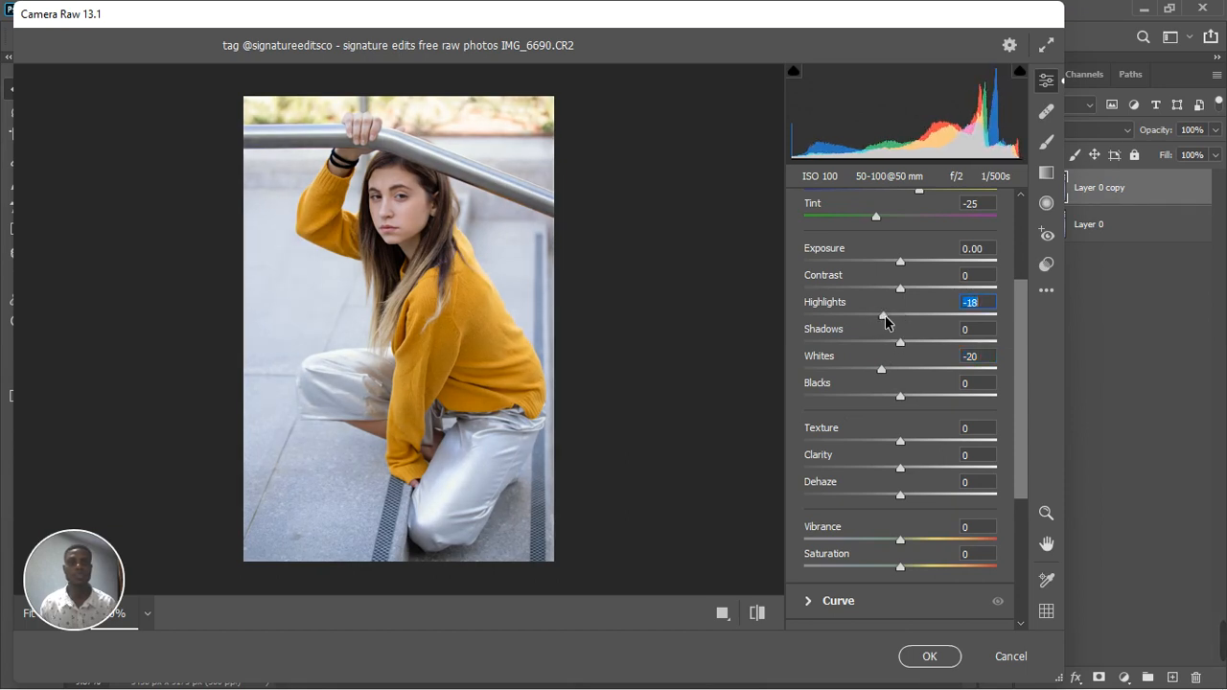
{"action": "left_click", "coordinate": [873, 369]}
{"action": "left_click_drag", "start_coordinate": [872, 370], "coordinate": [868, 369]}
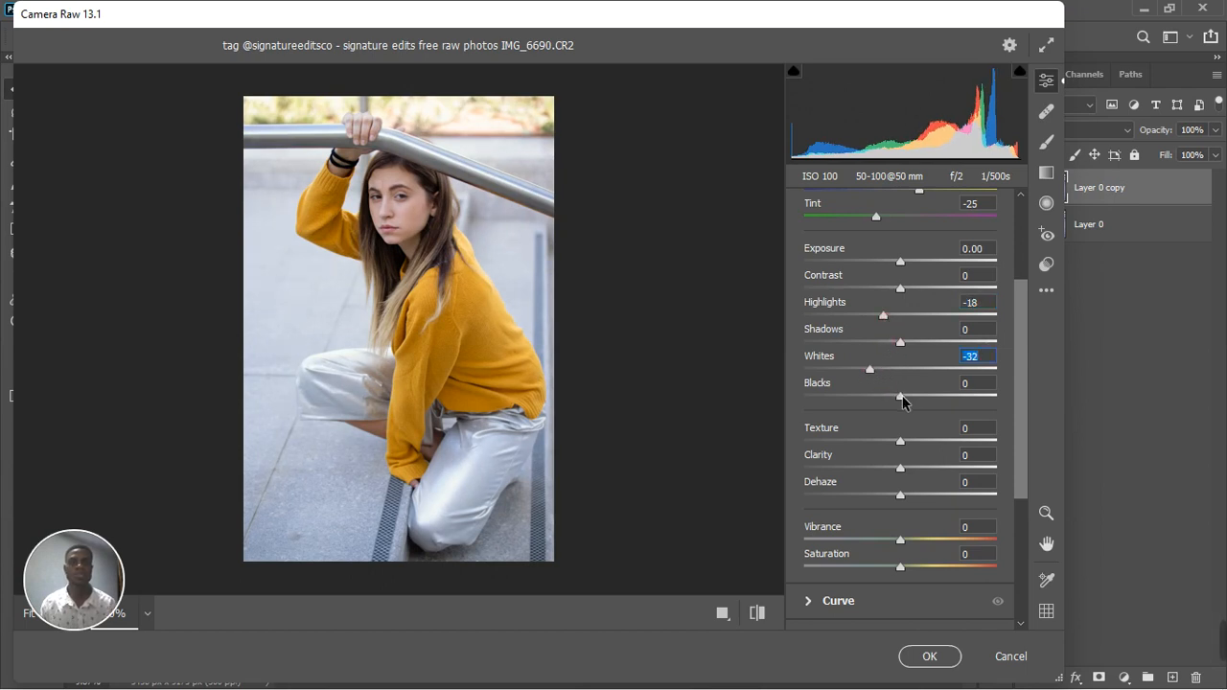
{"action": "left_click_drag", "start_coordinate": [902, 397], "coordinate": [883, 402]}
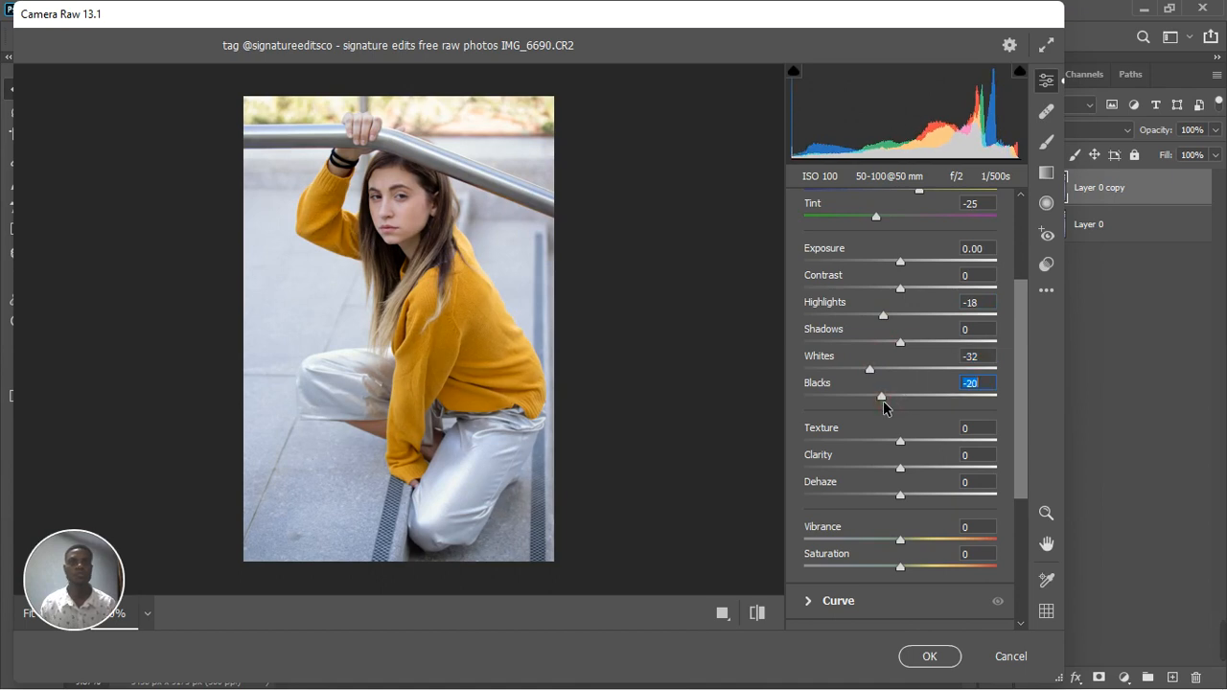
Raise the photo's Shadows to +8 and its Texture to +8 in the Basic adjustments
{"action": "left_click_drag", "start_coordinate": [901, 343], "coordinate": [913, 342]}
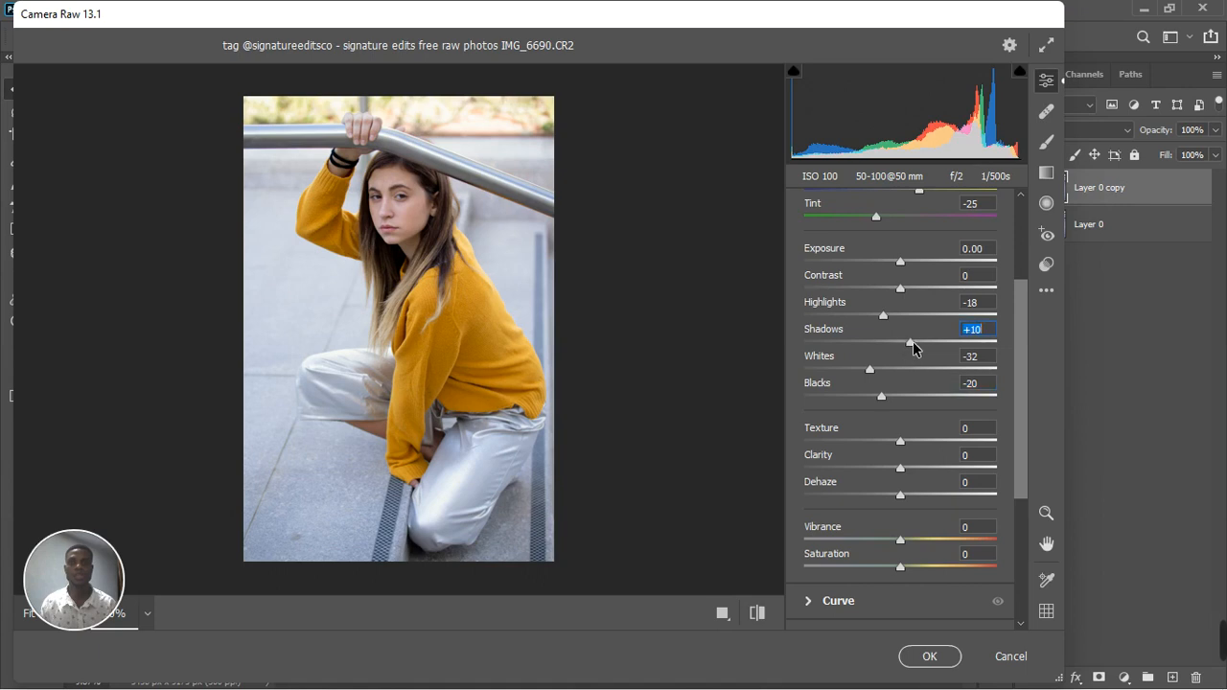
{"action": "key", "text": "Down"}
{"action": "key", "text": "Down"}
{"action": "key", "text": "Down"}
{"action": "key", "text": "Down"}
{"action": "key", "text": "Down"}
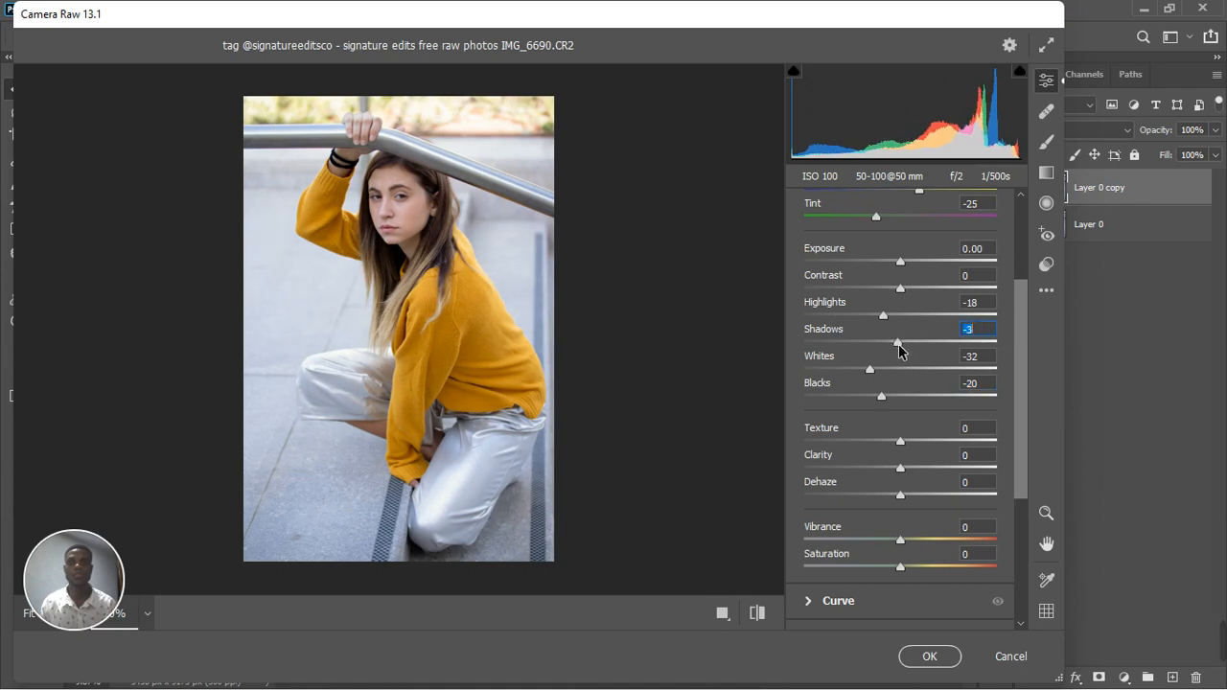
{"action": "key", "text": "Up"}
{"action": "key", "text": "Up"}
{"action": "key", "text": "Up"}
{"action": "key", "text": "Up"}
{"action": "key", "text": "Up"}
{"action": "key", "text": "Down"}
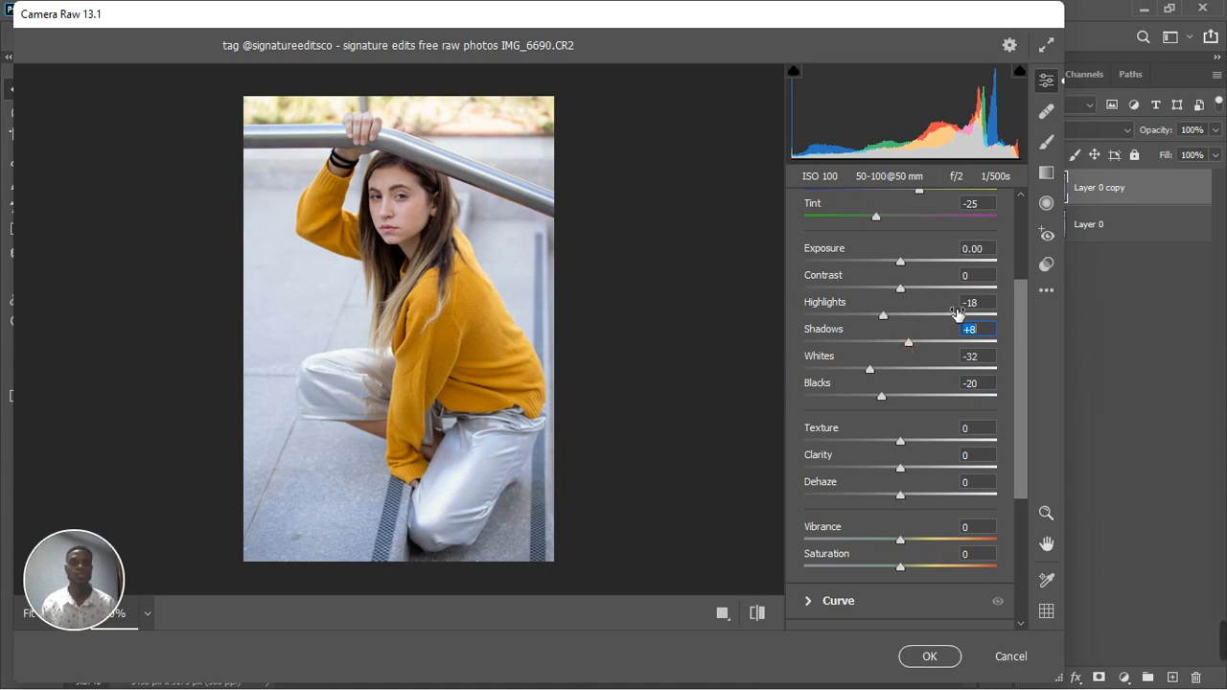
{"action": "left_click", "coordinate": [908, 441]}
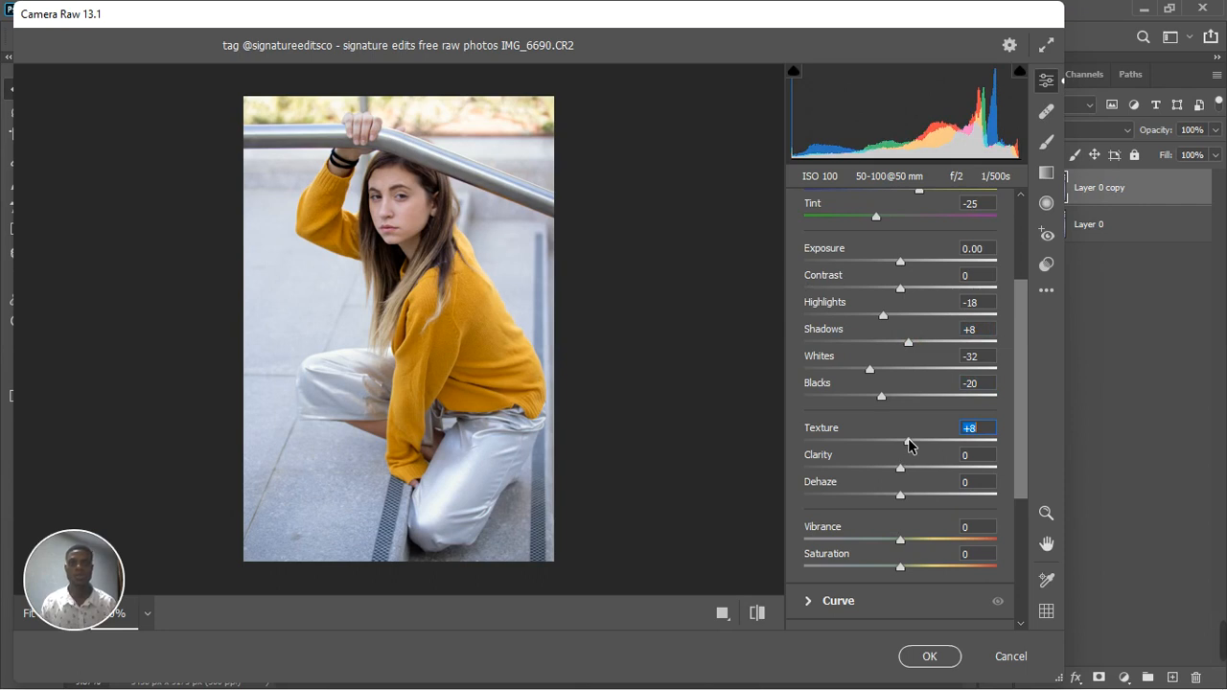
Shape the parametric curve with Highlights +13, Lights +4, Darks -4 and Shadows -8
{"action": "scroll", "coordinate": [915, 475], "scroll_direction": "down", "scroll_amount": 2}
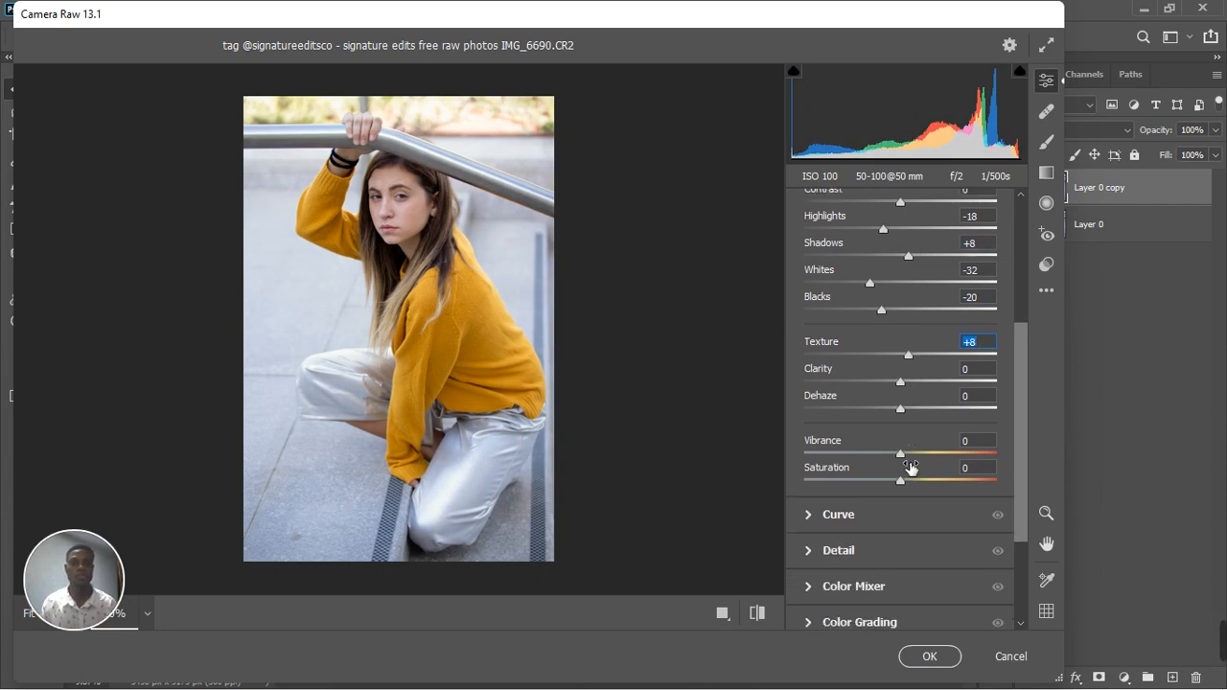
{"action": "scroll", "coordinate": [901, 463], "scroll_direction": "down", "scroll_amount": 3}
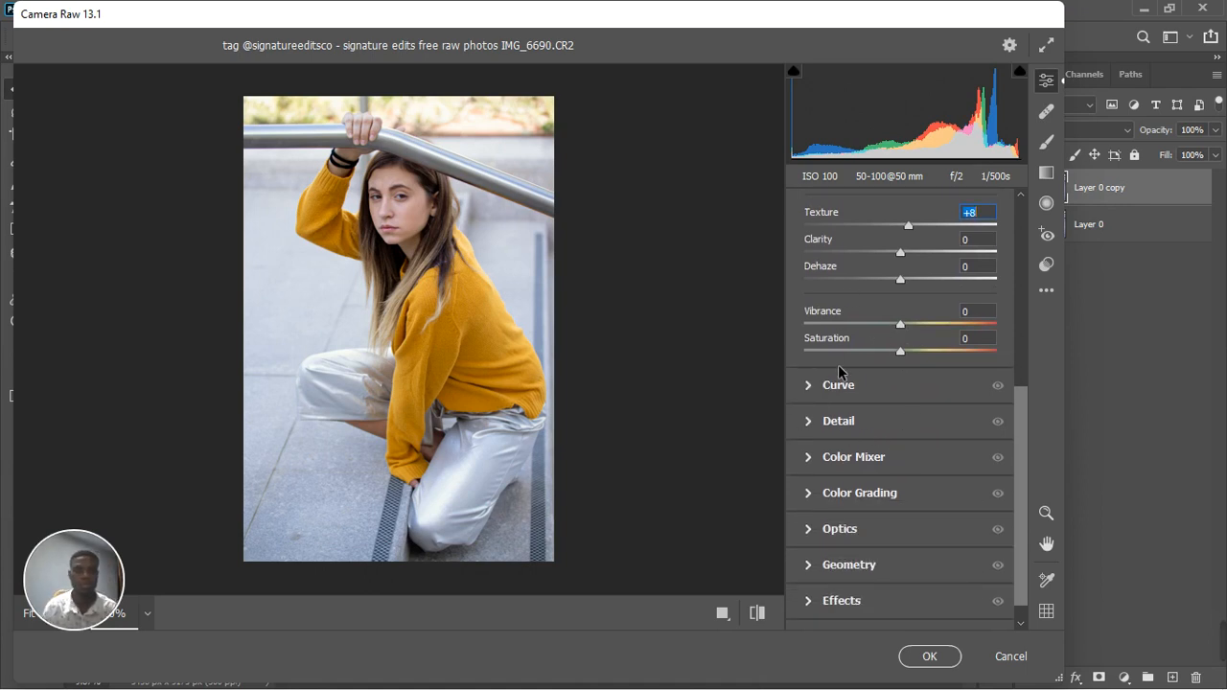
{"action": "scroll", "coordinate": [853, 326], "scroll_direction": "up", "scroll_amount": 8}
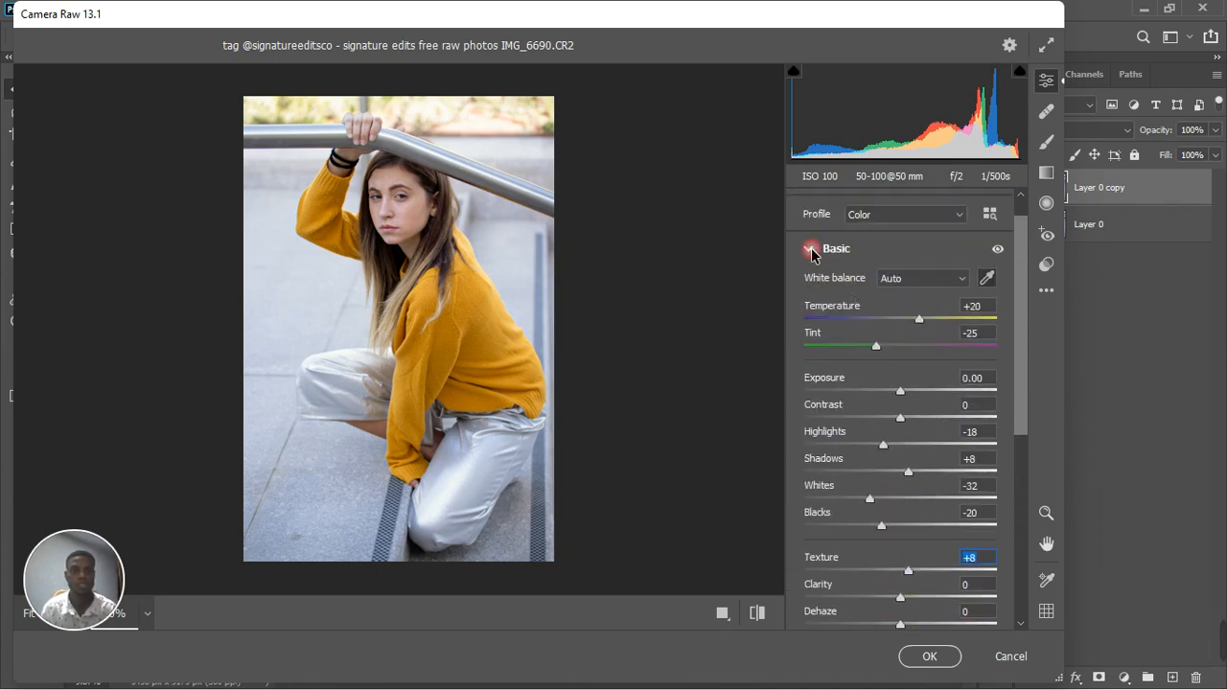
{"action": "left_click", "coordinate": [813, 248]}
{"action": "left_click", "coordinate": [813, 324]}
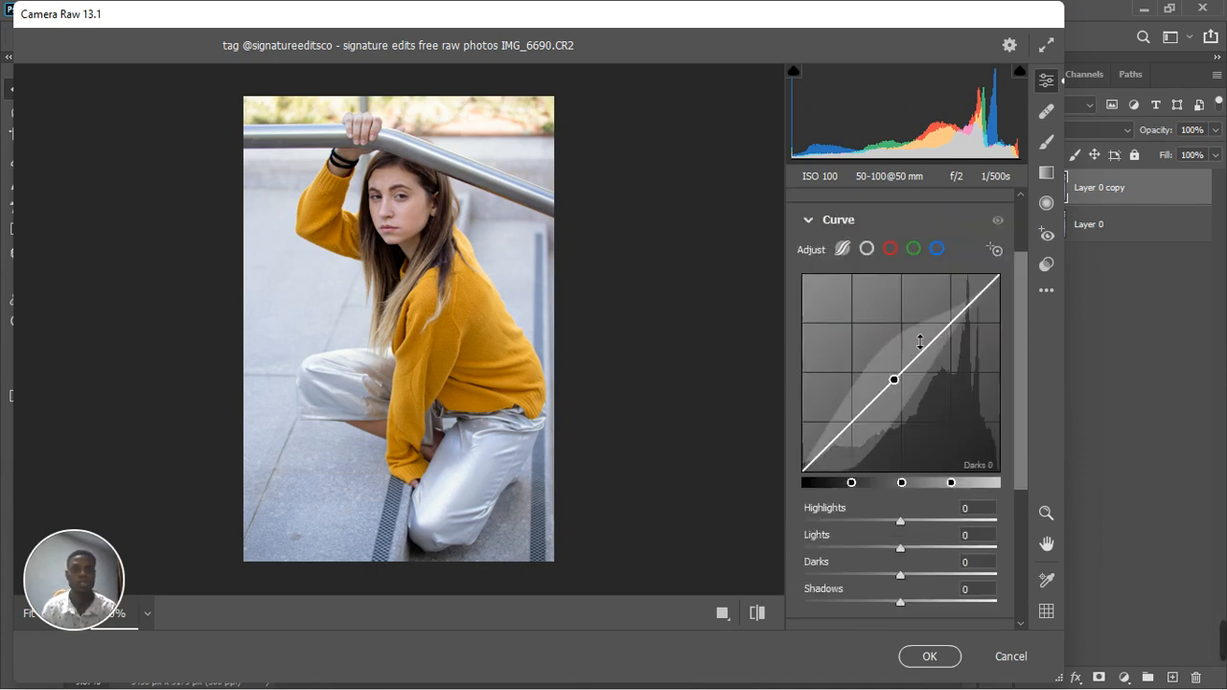
{"action": "left_click_drag", "start_coordinate": [955, 319], "coordinate": [954, 317]}
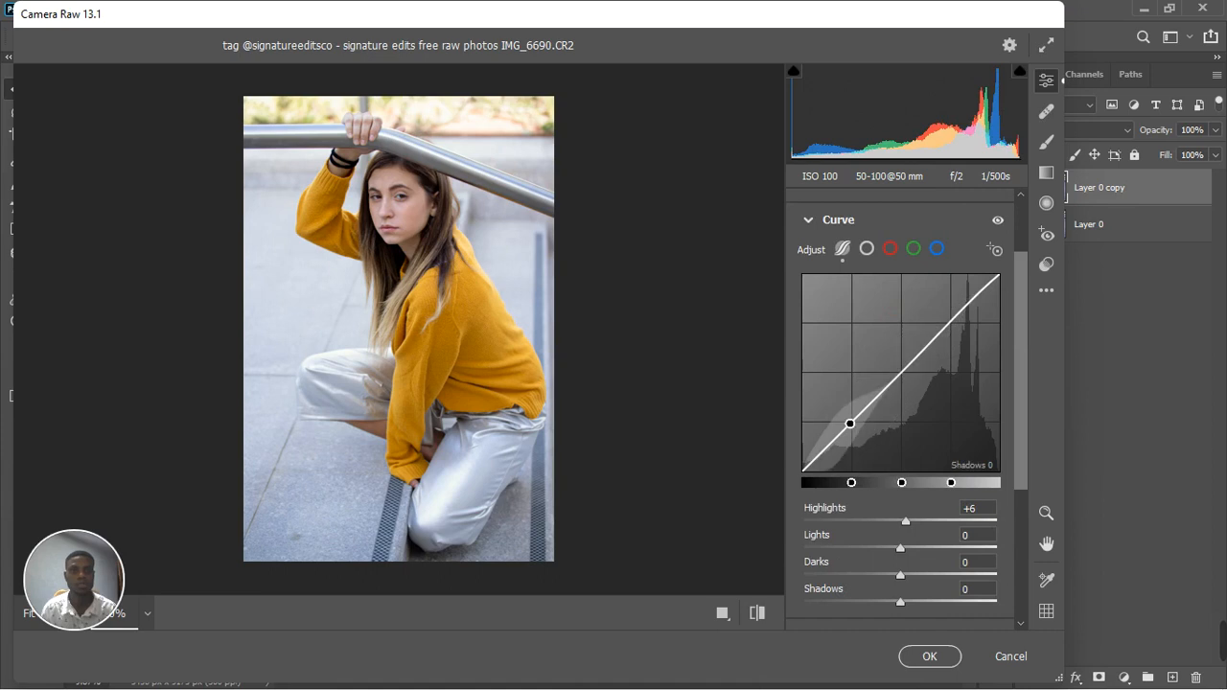
{"action": "left_click_drag", "start_coordinate": [850, 423], "coordinate": [850, 427]}
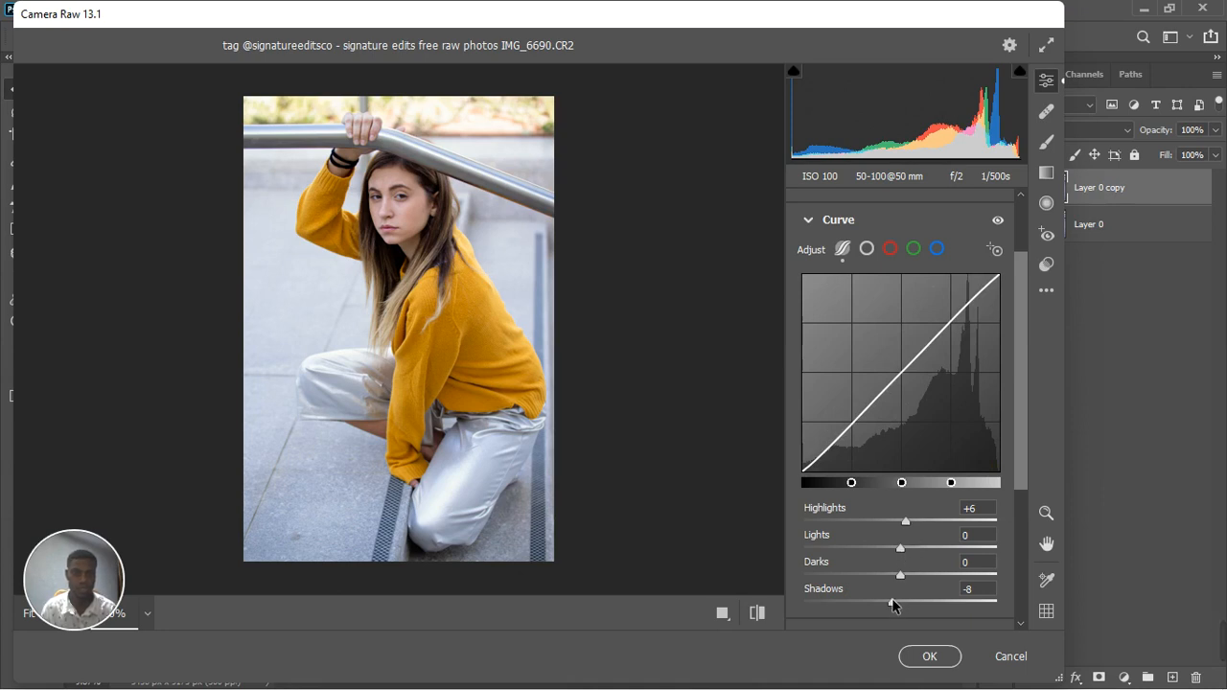
{"action": "left_click_drag", "start_coordinate": [892, 607], "coordinate": [887, 610]}
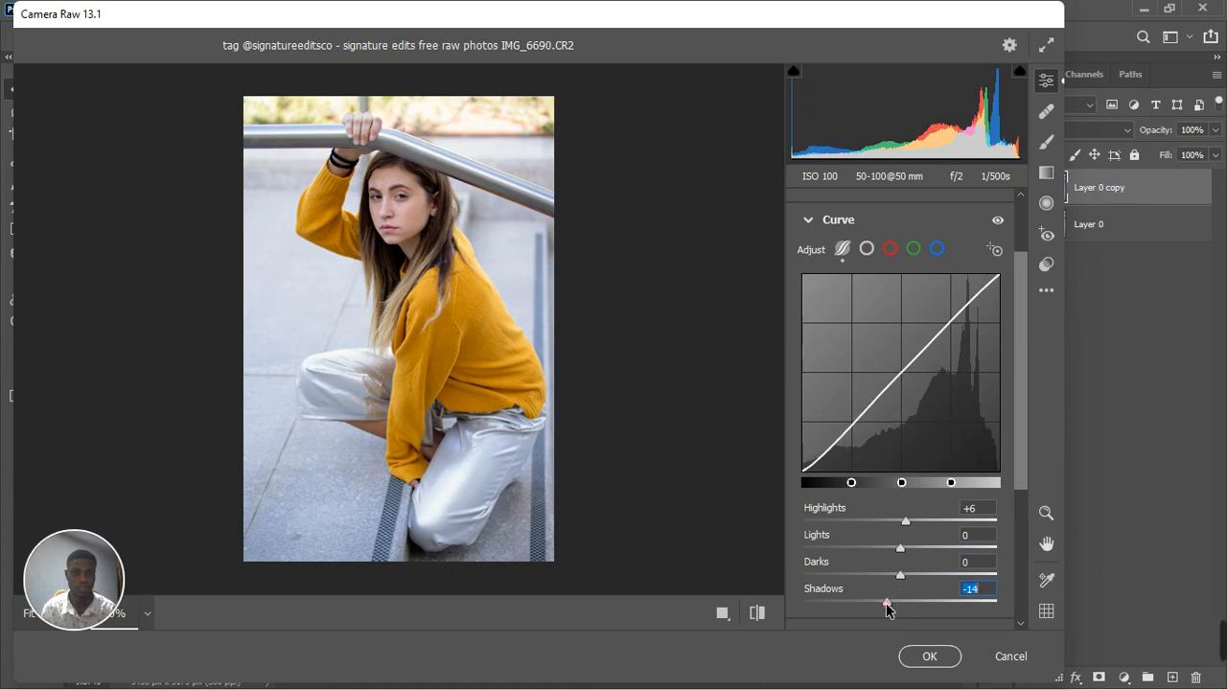
{"action": "left_click_drag", "start_coordinate": [907, 522], "coordinate": [916, 524]}
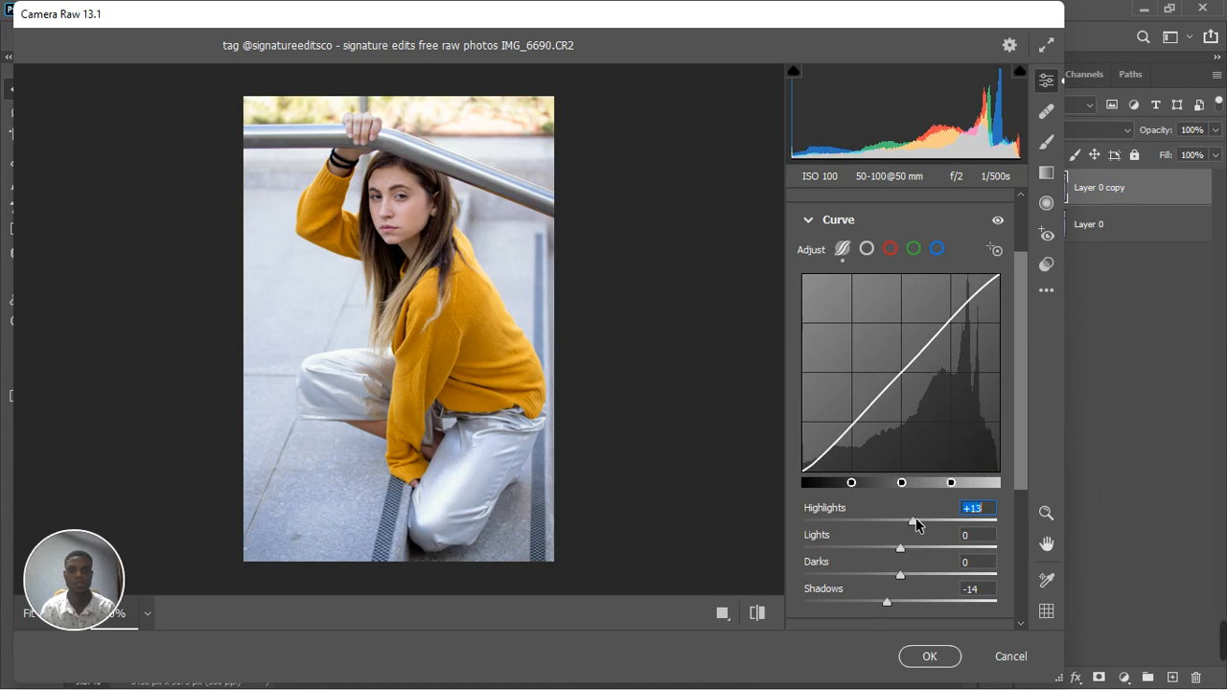
{"action": "left_click_drag", "start_coordinate": [886, 604], "coordinate": [893, 603]}
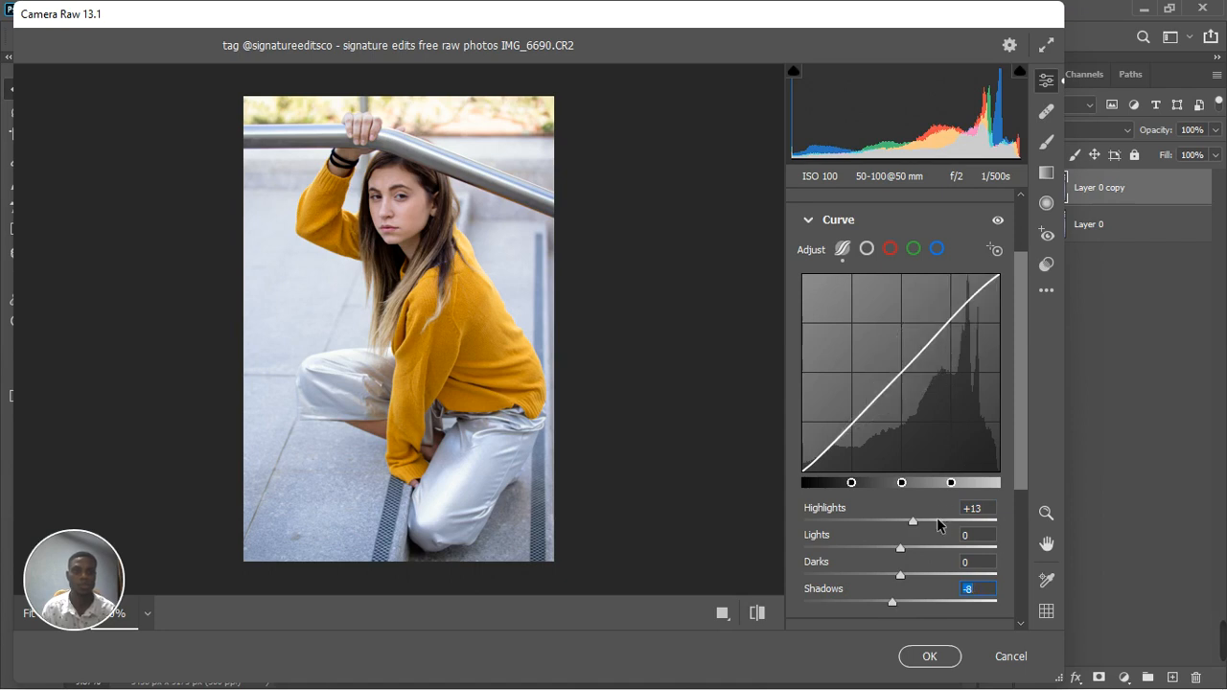
{"action": "left_click_drag", "start_coordinate": [907, 555], "coordinate": [901, 578]}
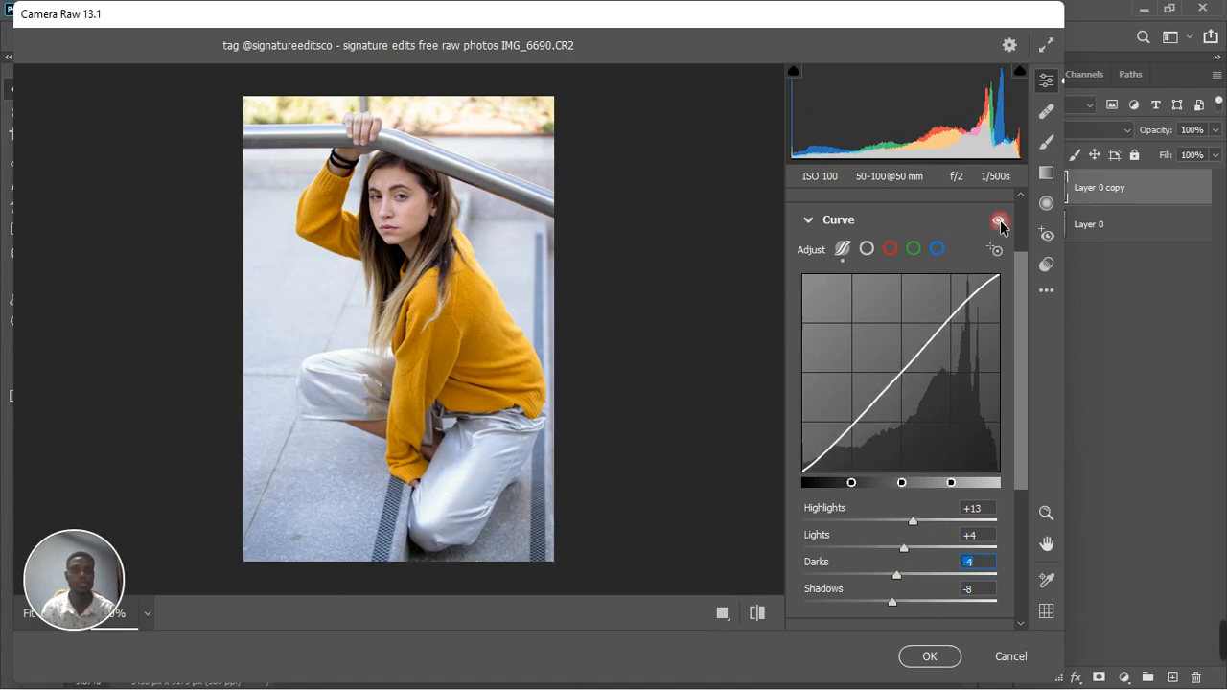
Collapse the Curve adjustments and compare the photo with and without them
{"action": "left_click", "coordinate": [813, 224]}
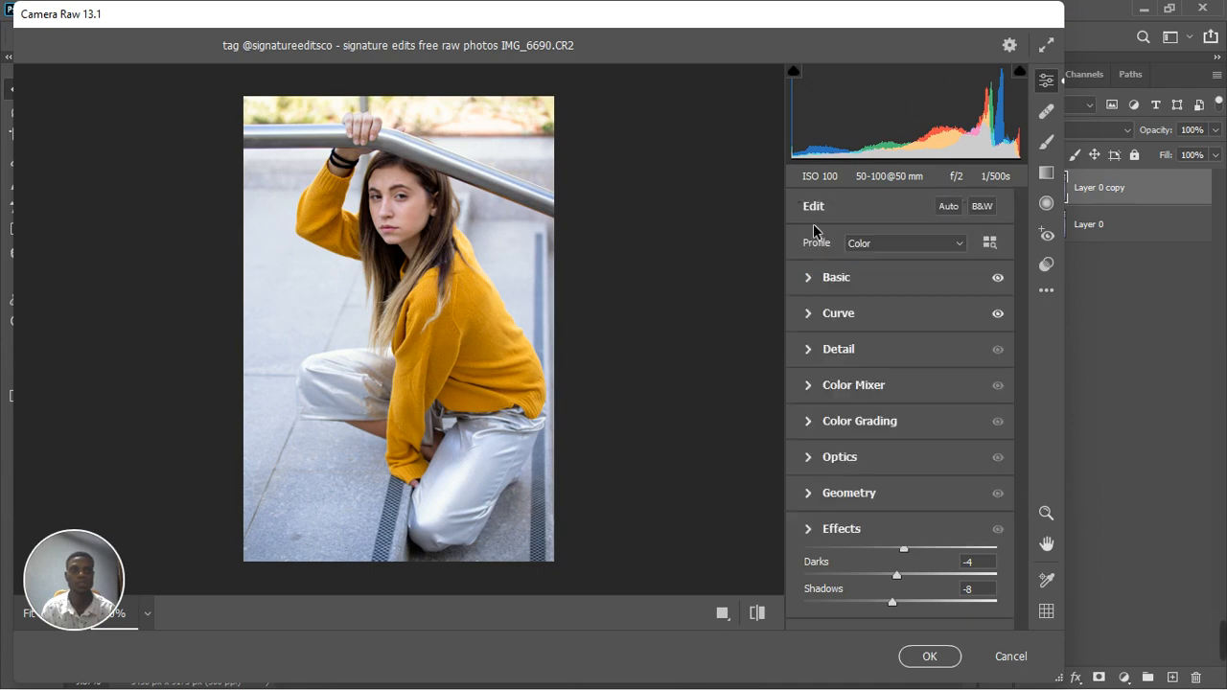
{"action": "left_click", "coordinate": [999, 315]}
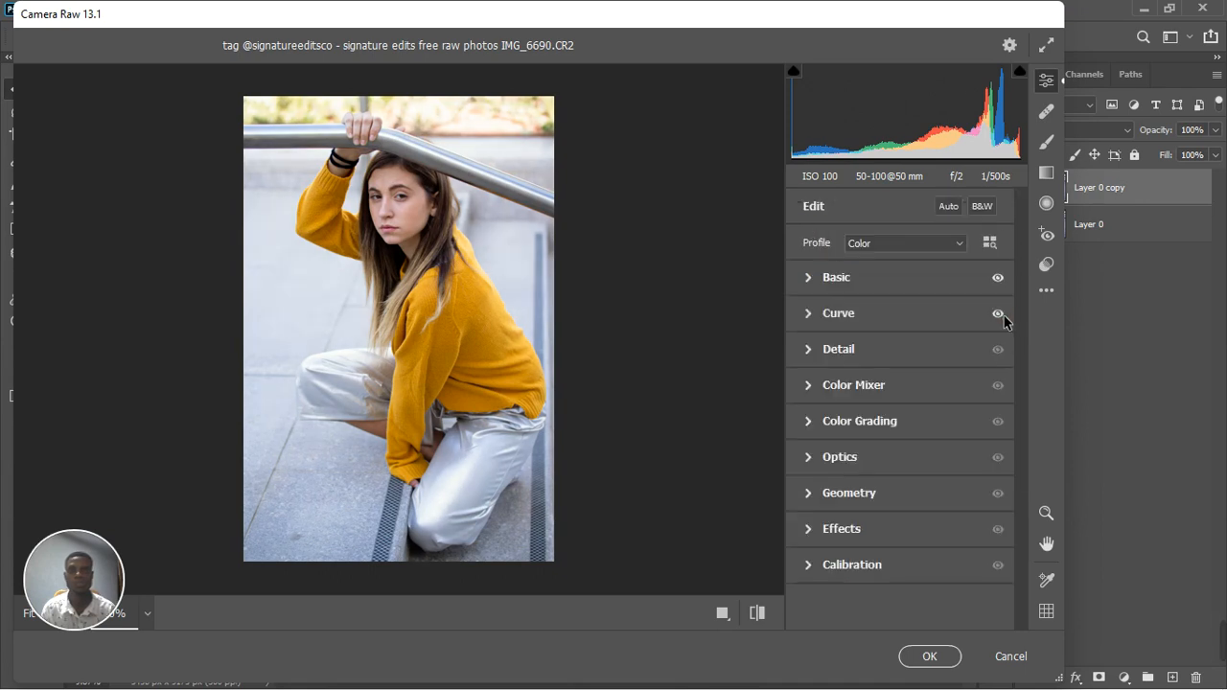
Toggle the Curve adjustments off and on again to check their effect on the photo
{"action": "left_click", "coordinate": [1001, 316]}
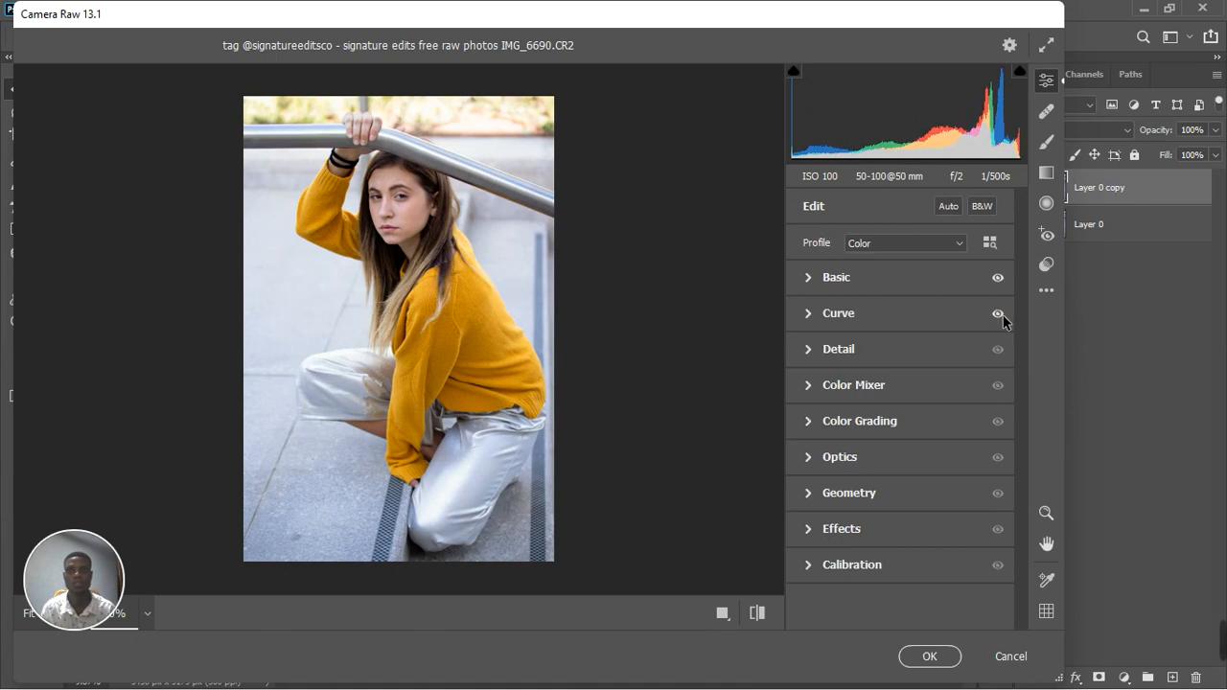
{"action": "left_click", "coordinate": [1001, 316]}
{"action": "left_click", "coordinate": [1001, 316]}
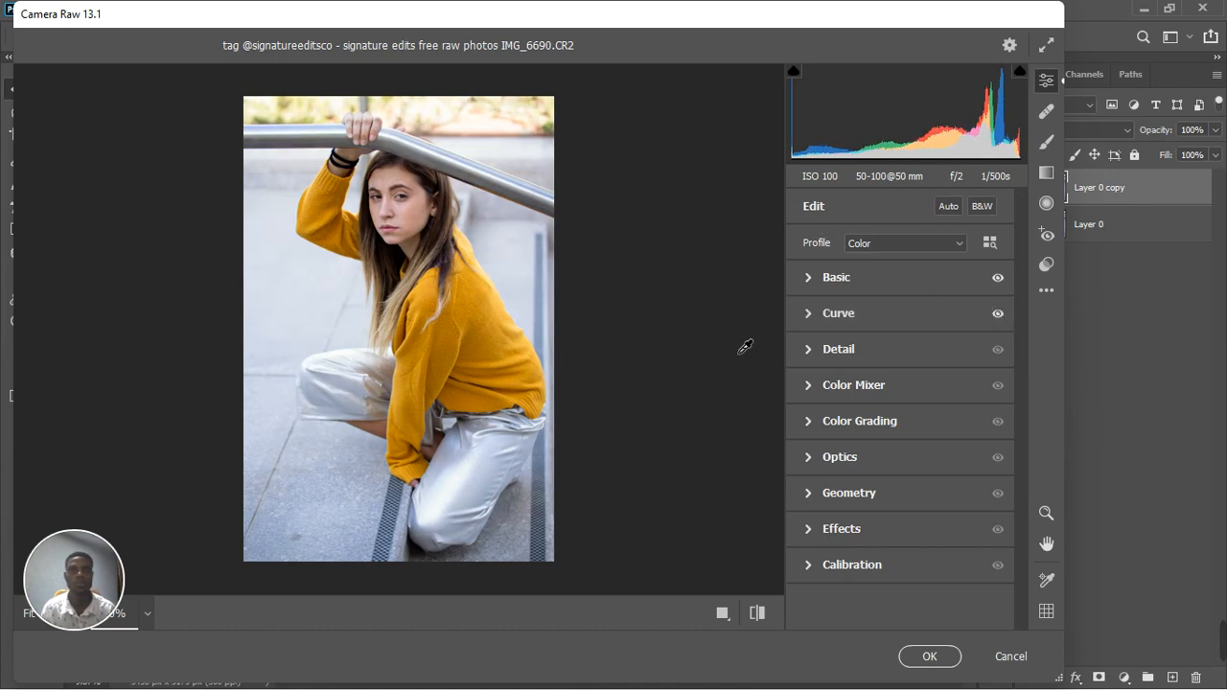
Set the Color Mixer's HSL saturation to Reds +29, Oranges +26 and Yellows -21
{"action": "left_click", "coordinate": [811, 388]}
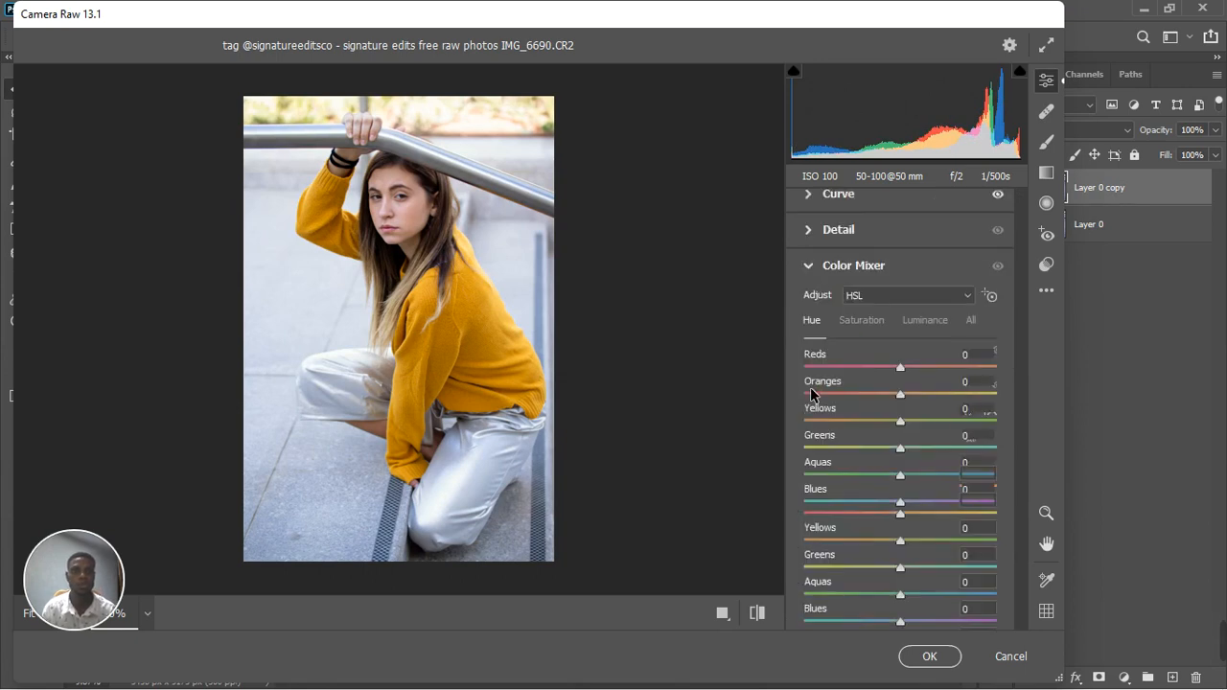
{"action": "left_click", "coordinate": [861, 321]}
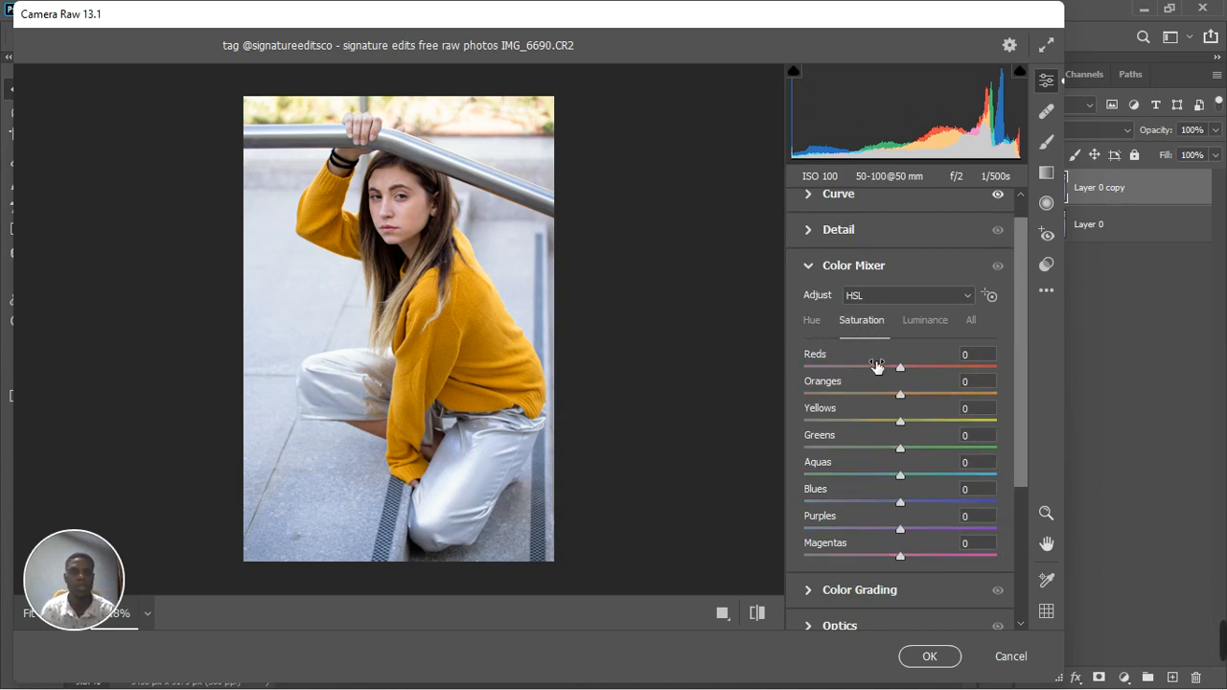
{"action": "key", "text": "ctrl+plus"}
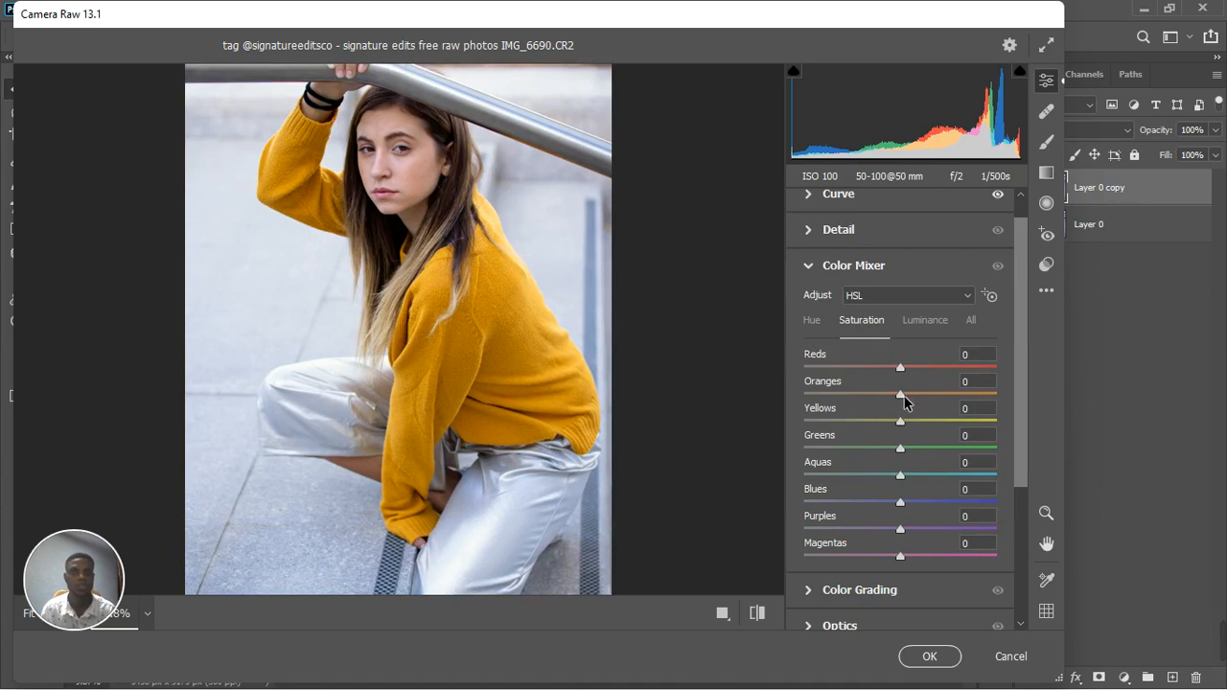
{"action": "left_click_drag", "start_coordinate": [903, 395], "coordinate": [907, 395]}
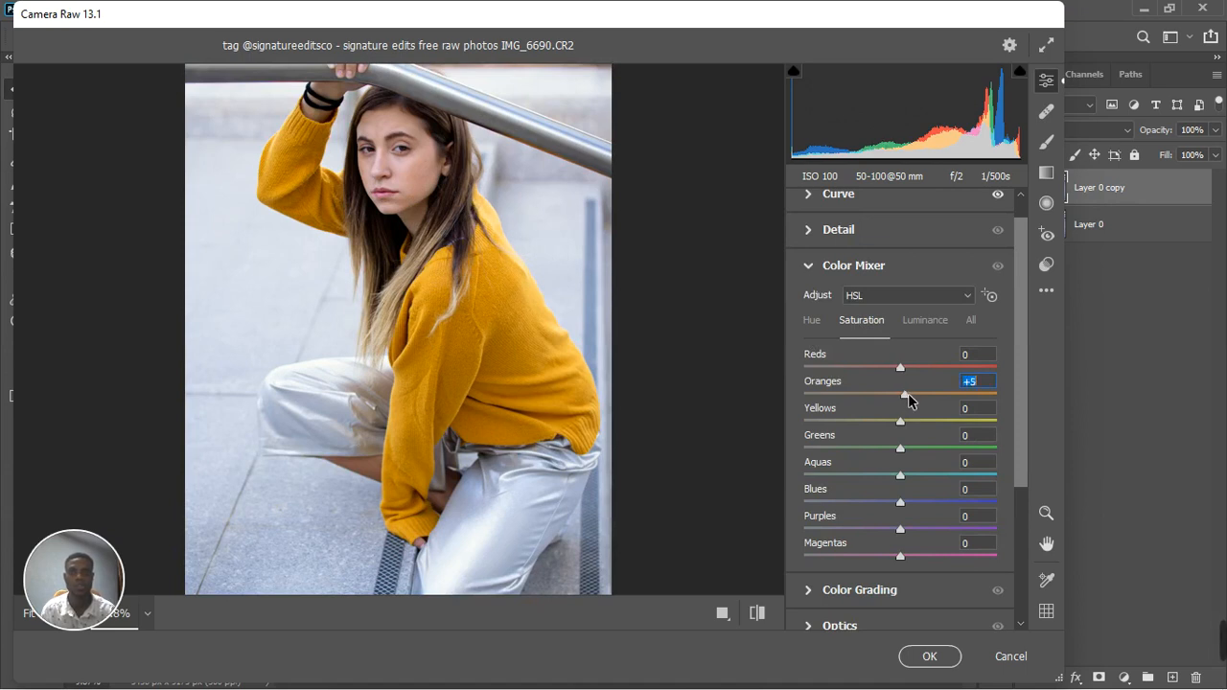
{"action": "left_click_drag", "start_coordinate": [910, 395], "coordinate": [915, 393]}
{"action": "left_click_drag", "start_coordinate": [901, 428], "coordinate": [882, 432]}
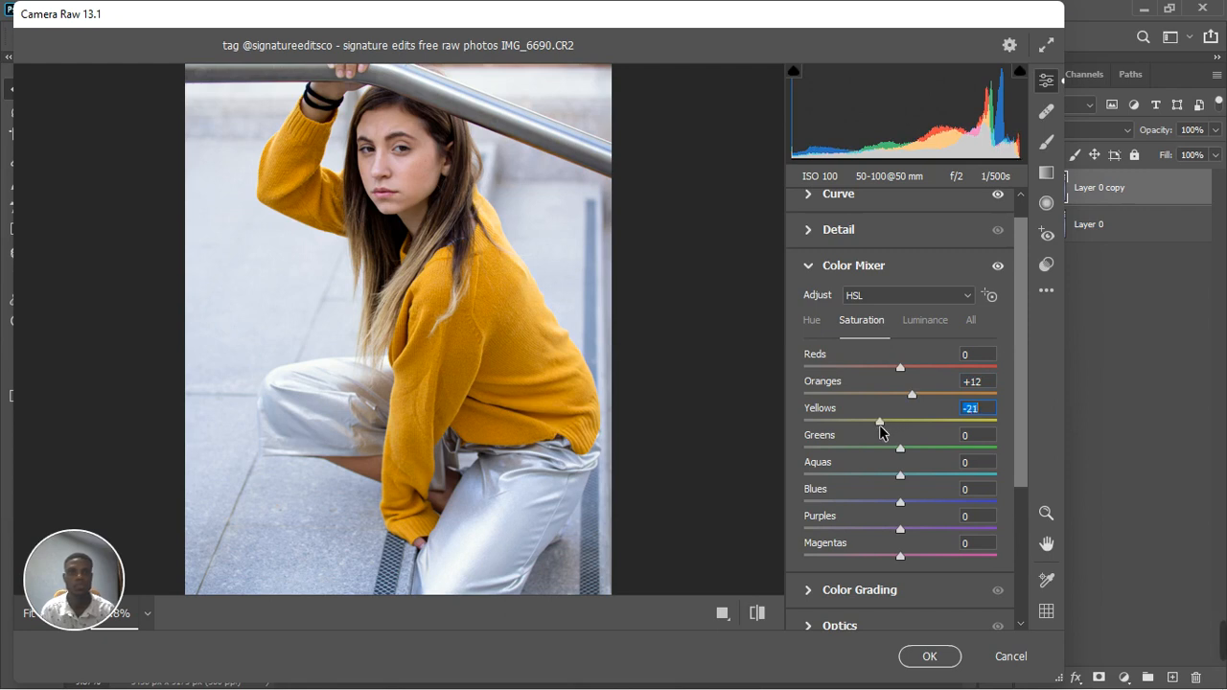
{"action": "left_click_drag", "start_coordinate": [901, 368], "coordinate": [928, 366]}
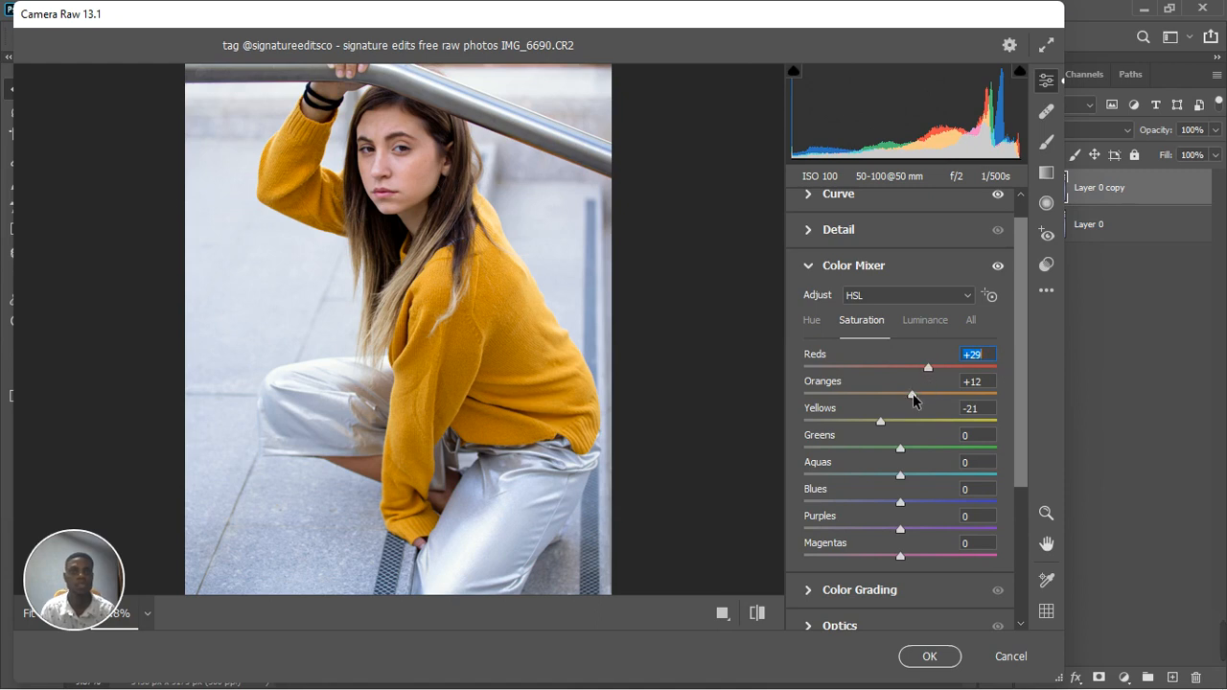
{"action": "left_click_drag", "start_coordinate": [912, 395], "coordinate": [928, 396]}
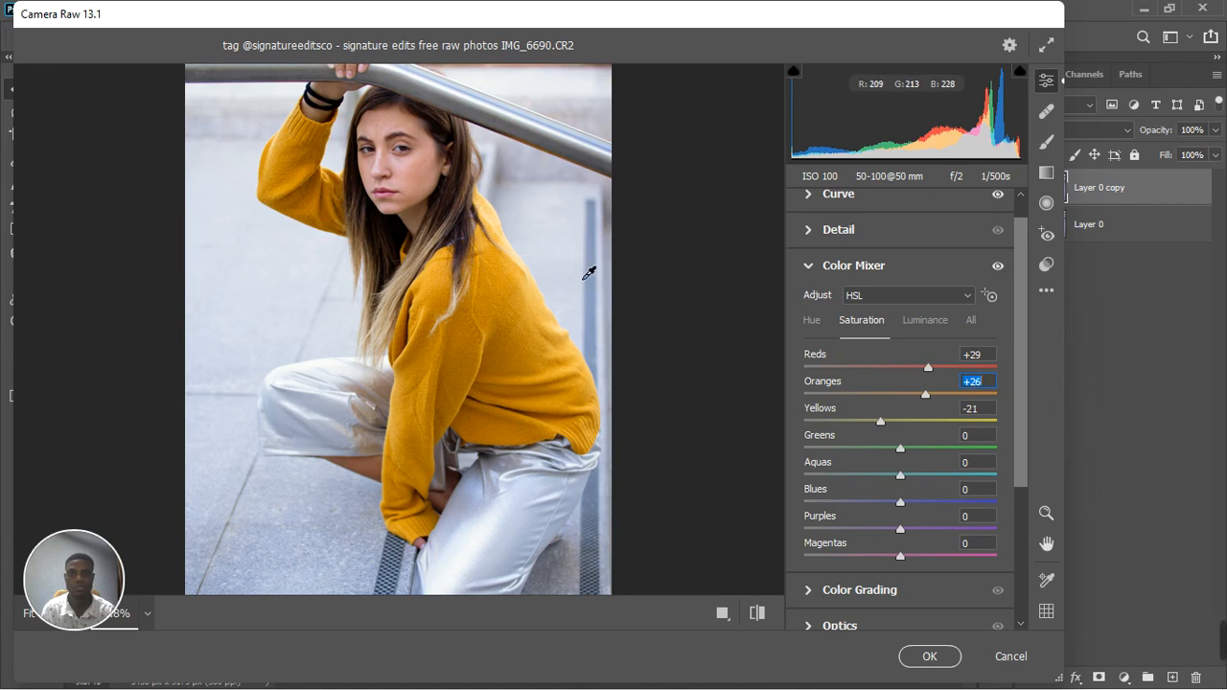
Lower the Color Mixer saturation of the cool colors to Aquas -21, Blues -21, Purples -18 and Magentas -12
{"action": "key", "text": "ctrl+minus"}
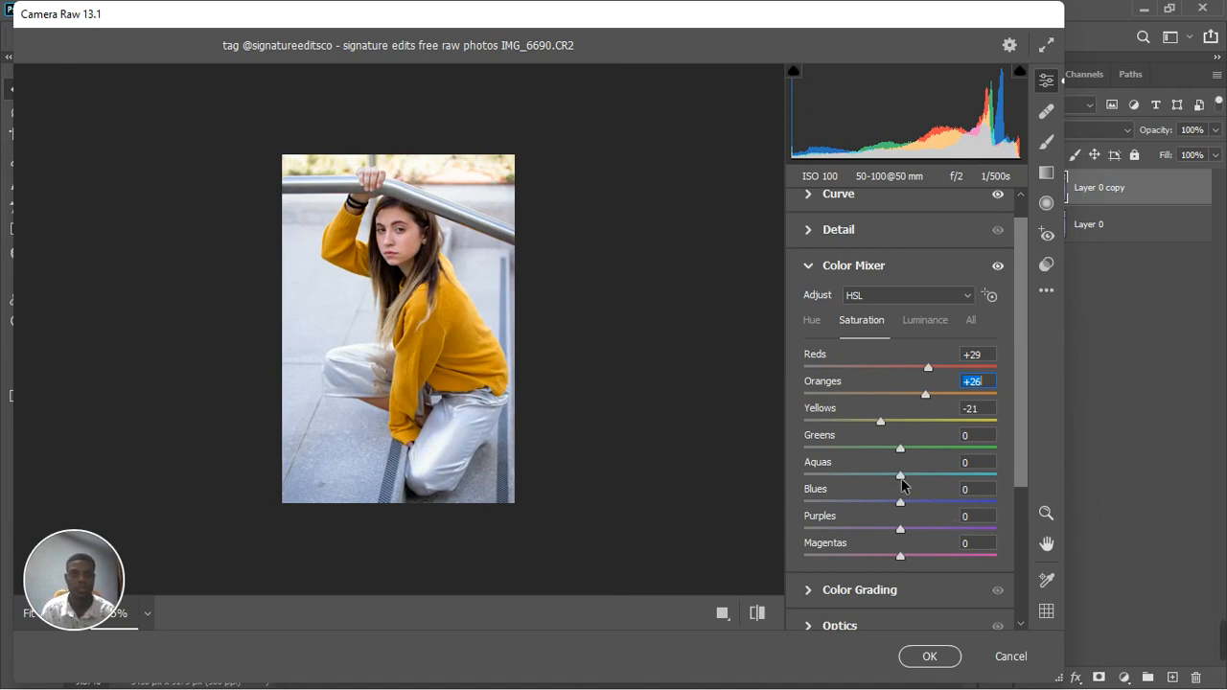
{"action": "left_click_drag", "start_coordinate": [902, 478], "coordinate": [880, 482]}
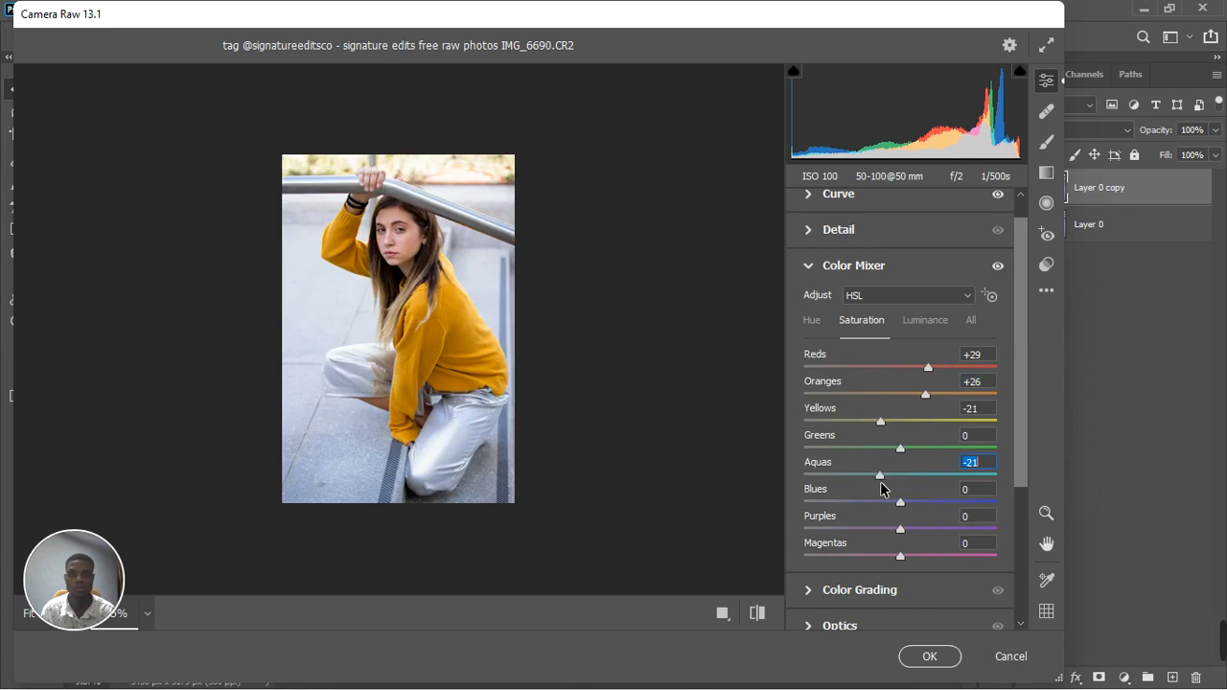
{"action": "left_click", "coordinate": [899, 508]}
{"action": "left_click_drag", "start_coordinate": [897, 508], "coordinate": [892, 564]}
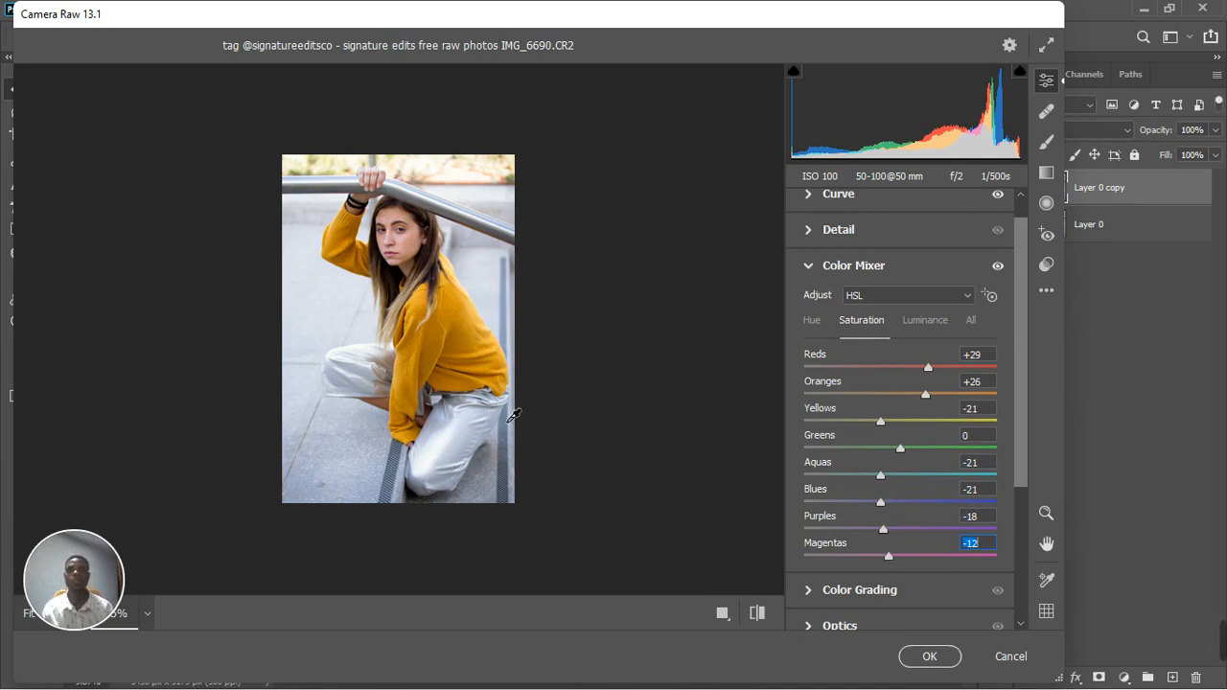
Set the Color Mixer luminance to Oranges +8, Yellows -6, Aquas -14 and Blues -17
{"action": "left_click", "coordinate": [933, 327]}
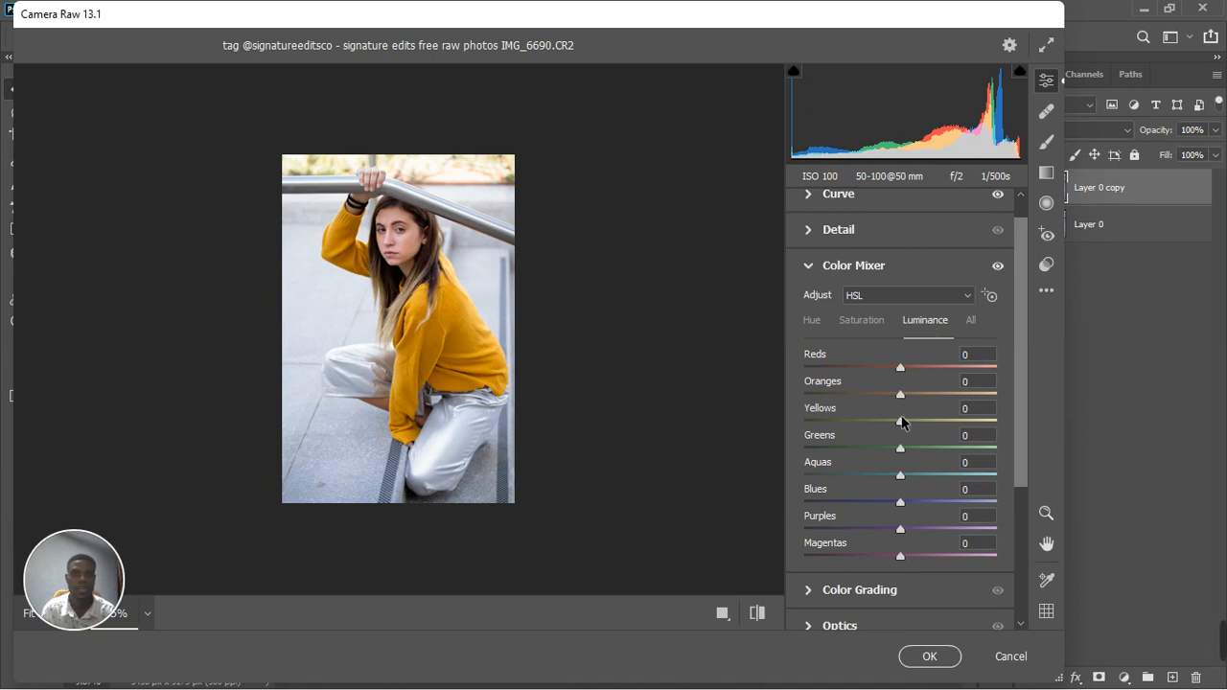
{"action": "left_click_drag", "start_coordinate": [900, 422], "coordinate": [891, 423]}
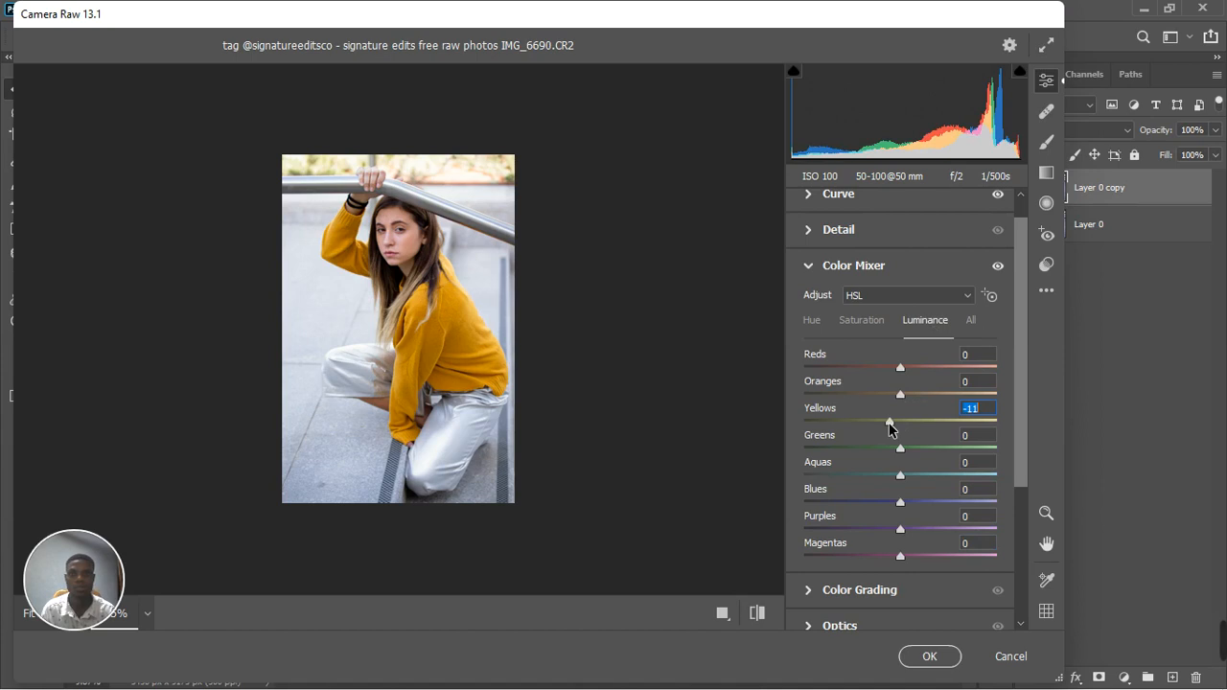
{"action": "mouse_move", "coordinate": [890, 429]}
{"action": "left_mouse_down"}
{"action": "mouse_move", "coordinate": [911, 426]}
{"action": "mouse_move", "coordinate": [894, 428]}
{"action": "left_mouse_up"}
{"action": "left_click_drag", "start_coordinate": [906, 397], "coordinate": [908, 392]}
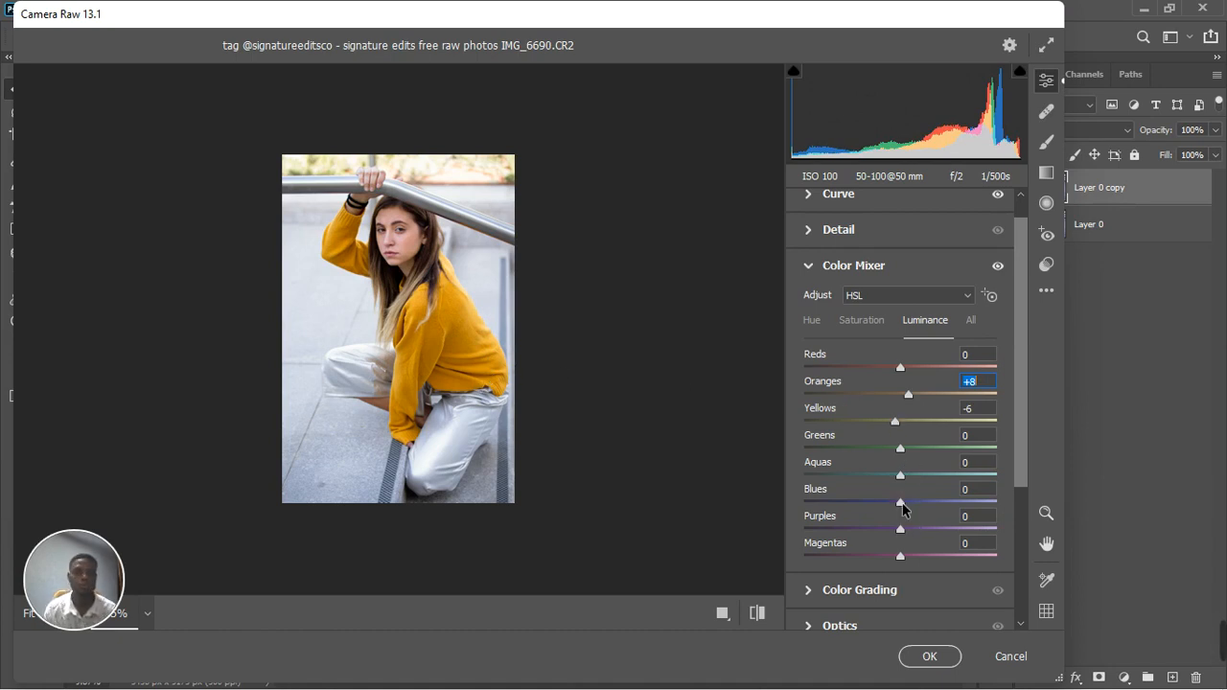
{"action": "left_click_drag", "start_coordinate": [902, 505], "coordinate": [884, 476]}
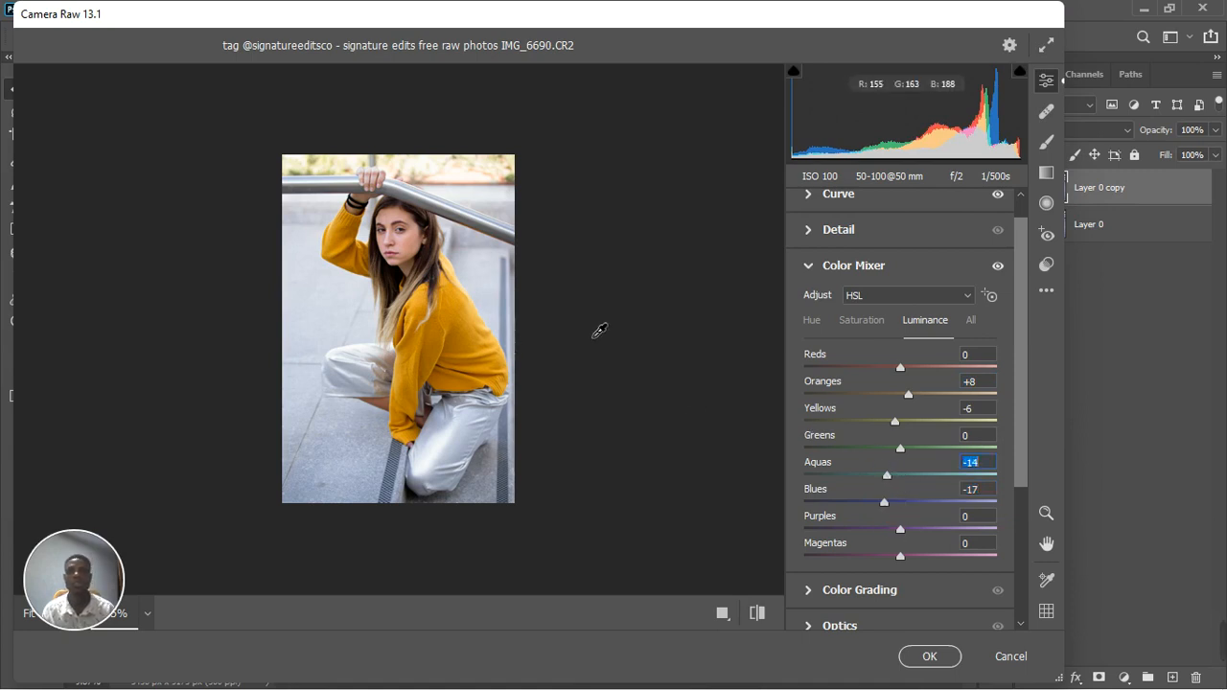
Collapse the Color Mixer and compare the photo with and without its adjustments
{"action": "left_click", "coordinate": [811, 320]}
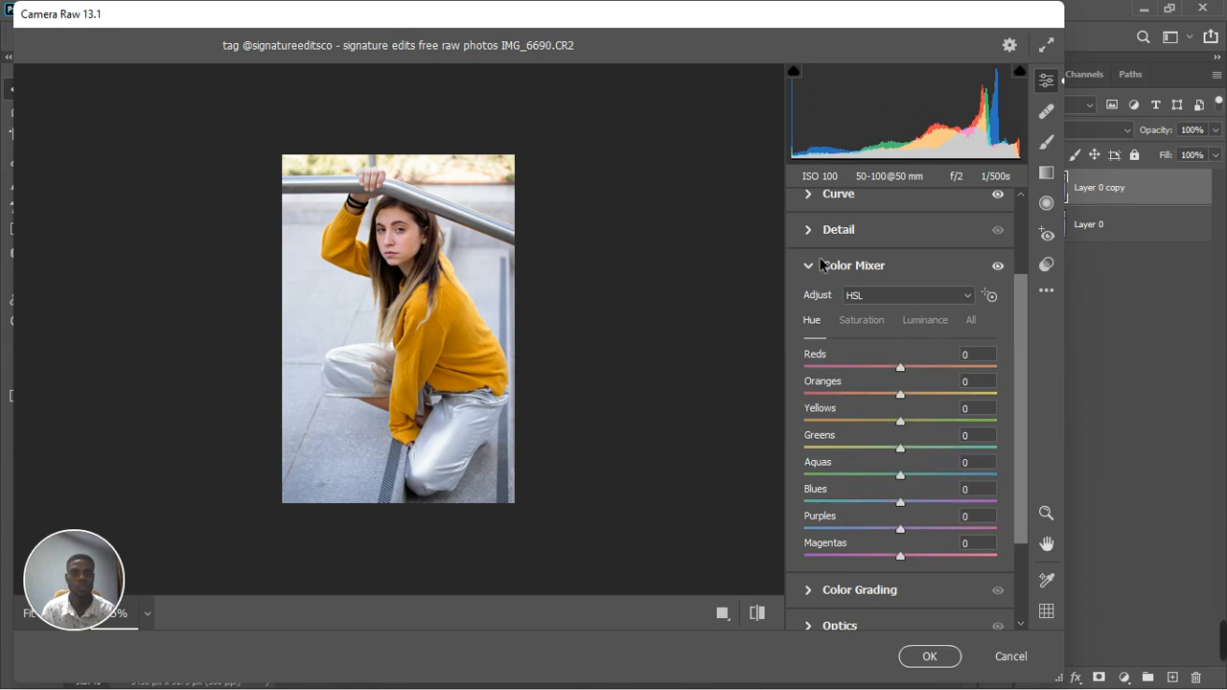
{"action": "left_click", "coordinate": [813, 269]}
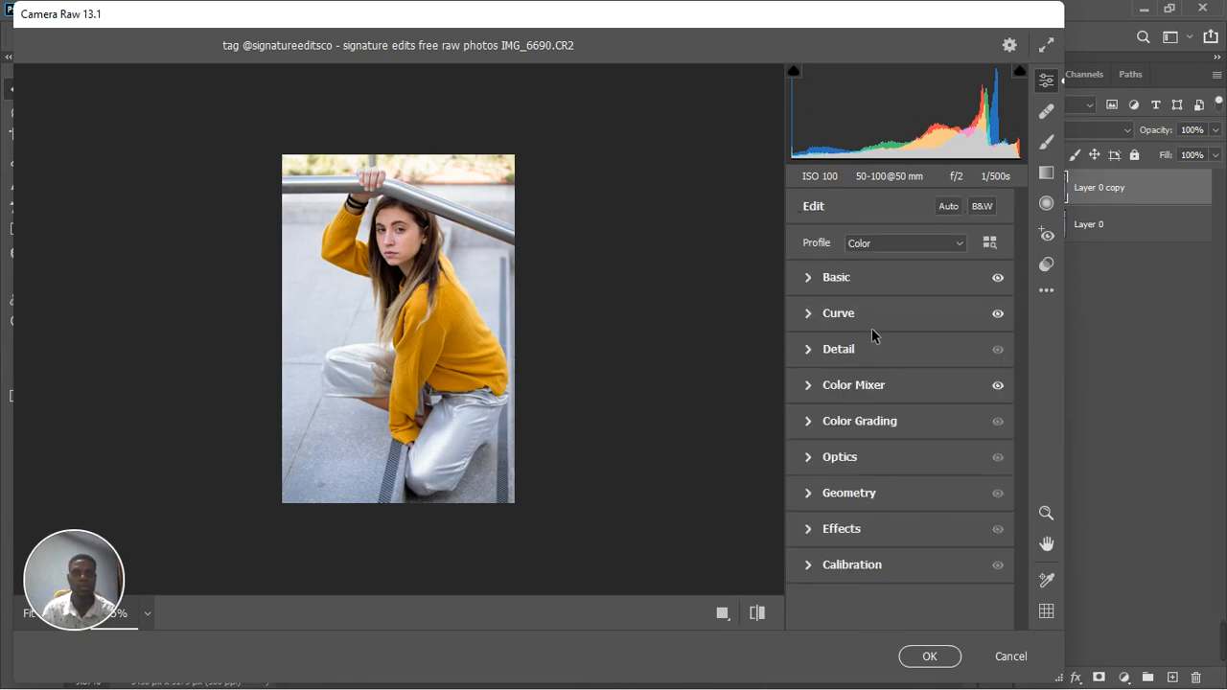
{"action": "left_click", "coordinate": [998, 386]}
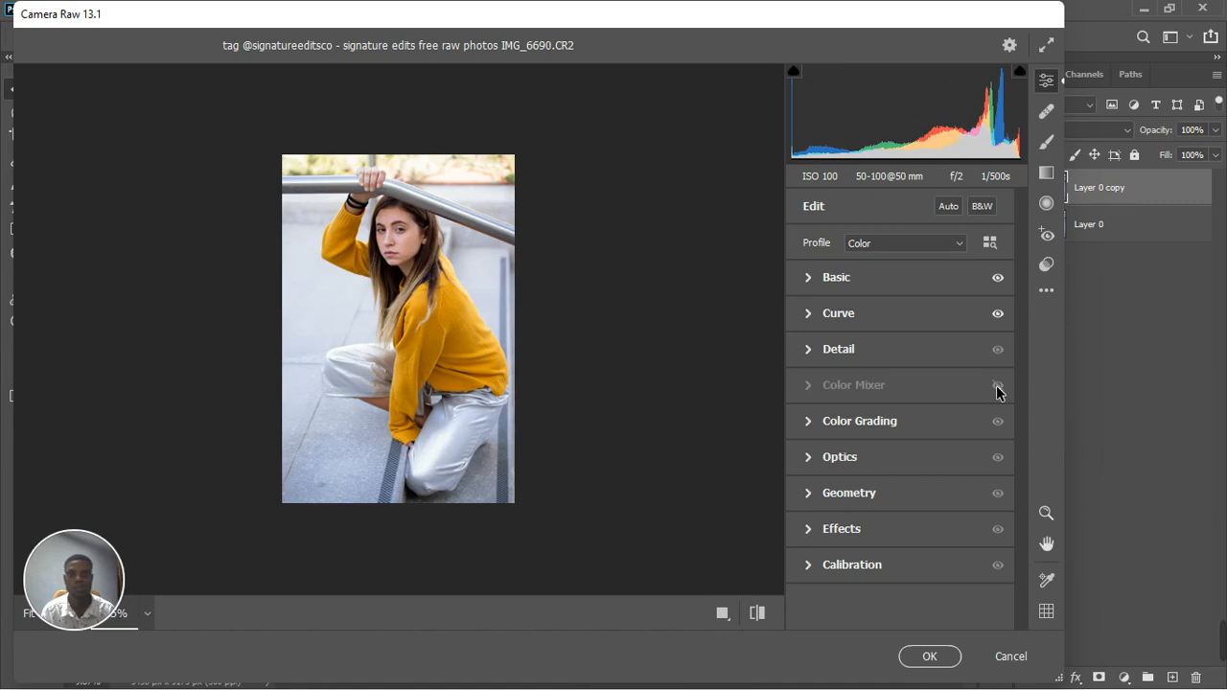
{"action": "left_click", "coordinate": [998, 386]}
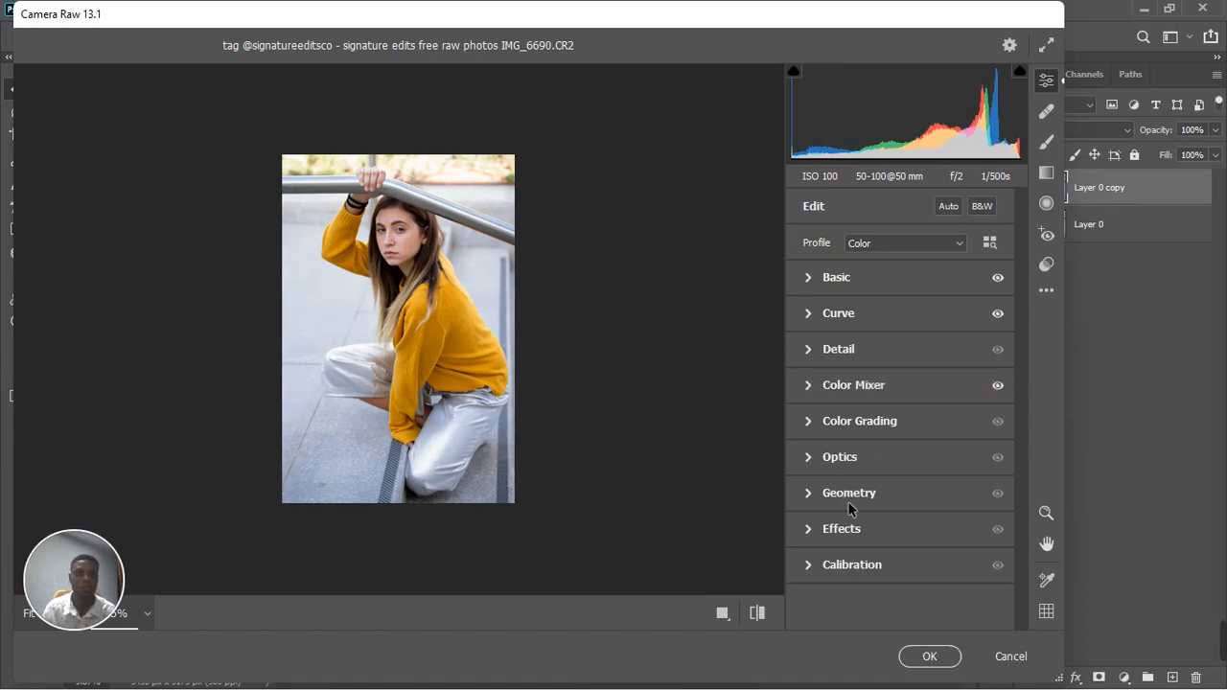
Lower the photo's Exposure to -0.45 and reset Highlights to 0 in the Basic adjustments
{"action": "left_click", "coordinate": [810, 277]}
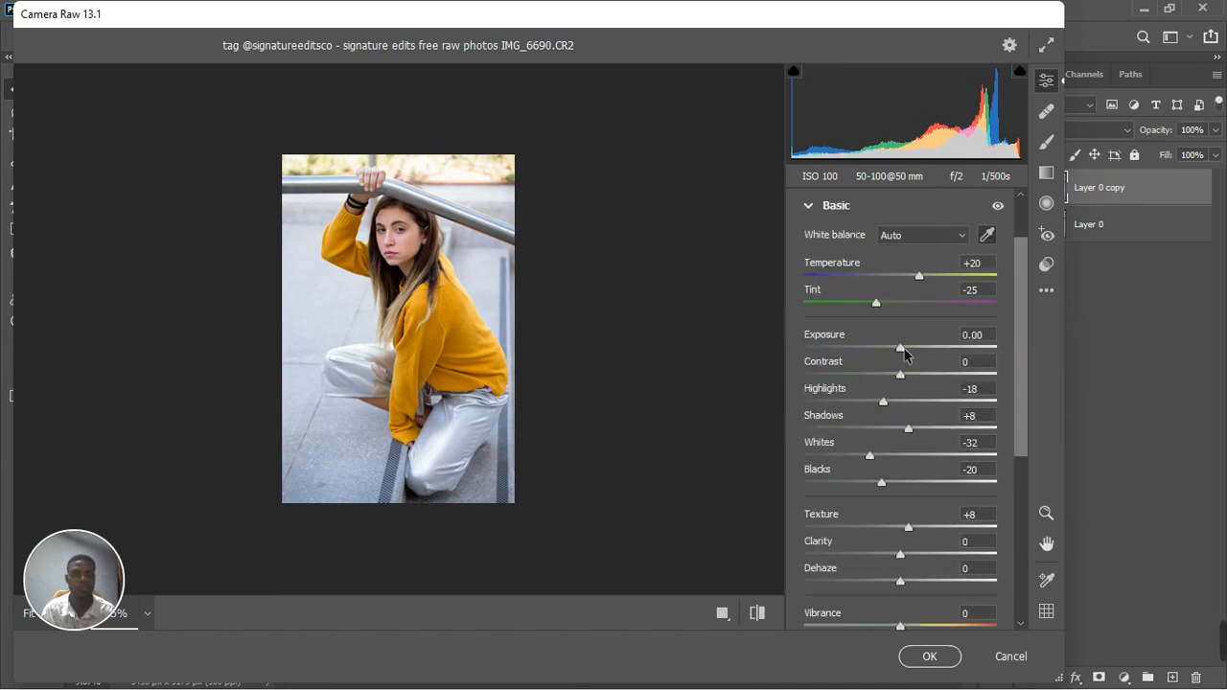
{"action": "left_click_drag", "start_coordinate": [903, 350], "coordinate": [897, 350]}
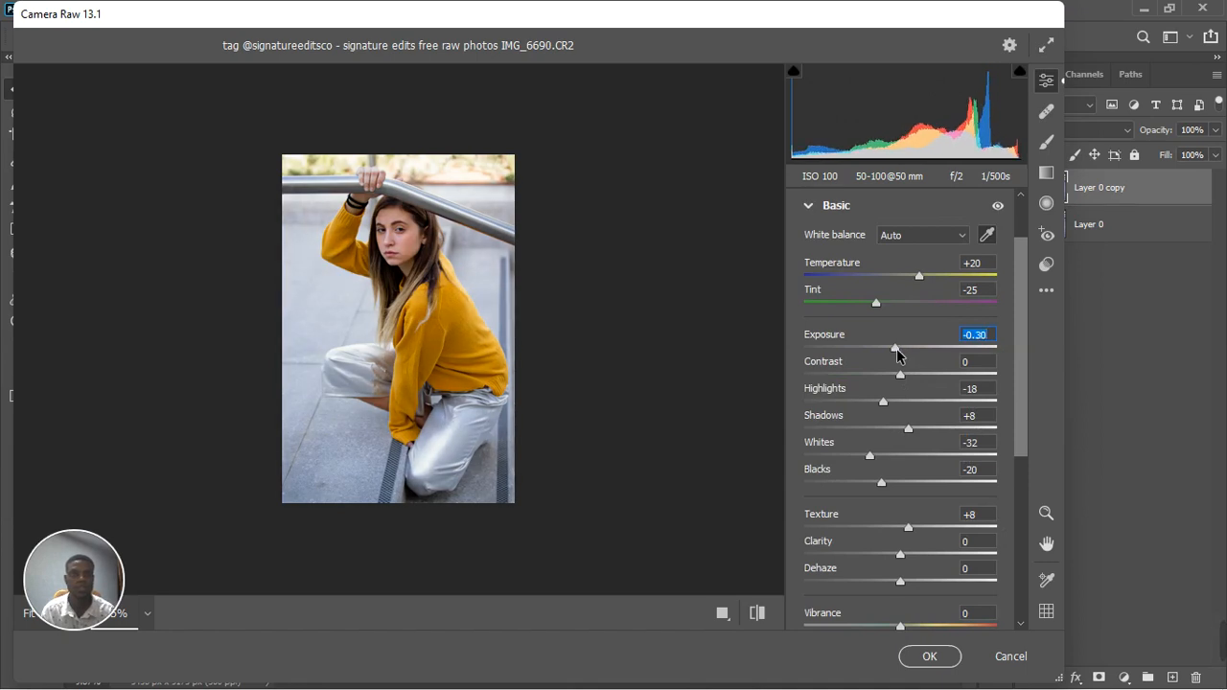
{"action": "left_click_drag", "start_coordinate": [884, 403], "coordinate": [900, 403]}
{"action": "left_click_drag", "start_coordinate": [891, 344], "coordinate": [889, 353]}
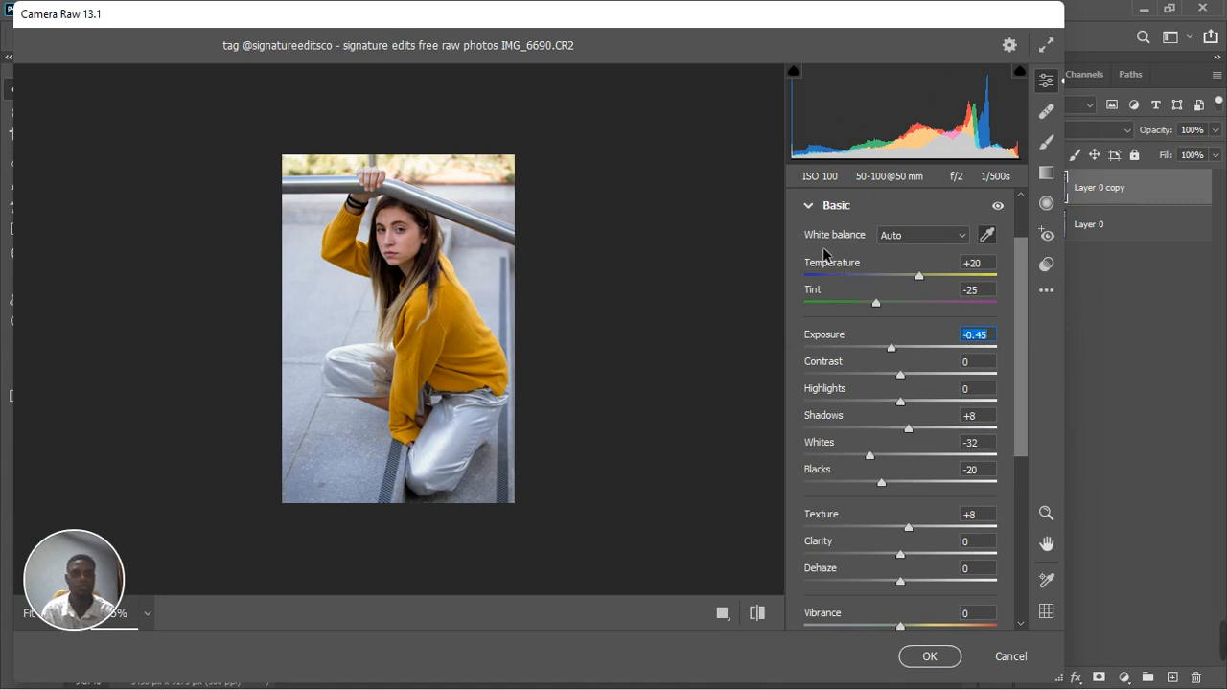
{"action": "left_click", "coordinate": [809, 205]}
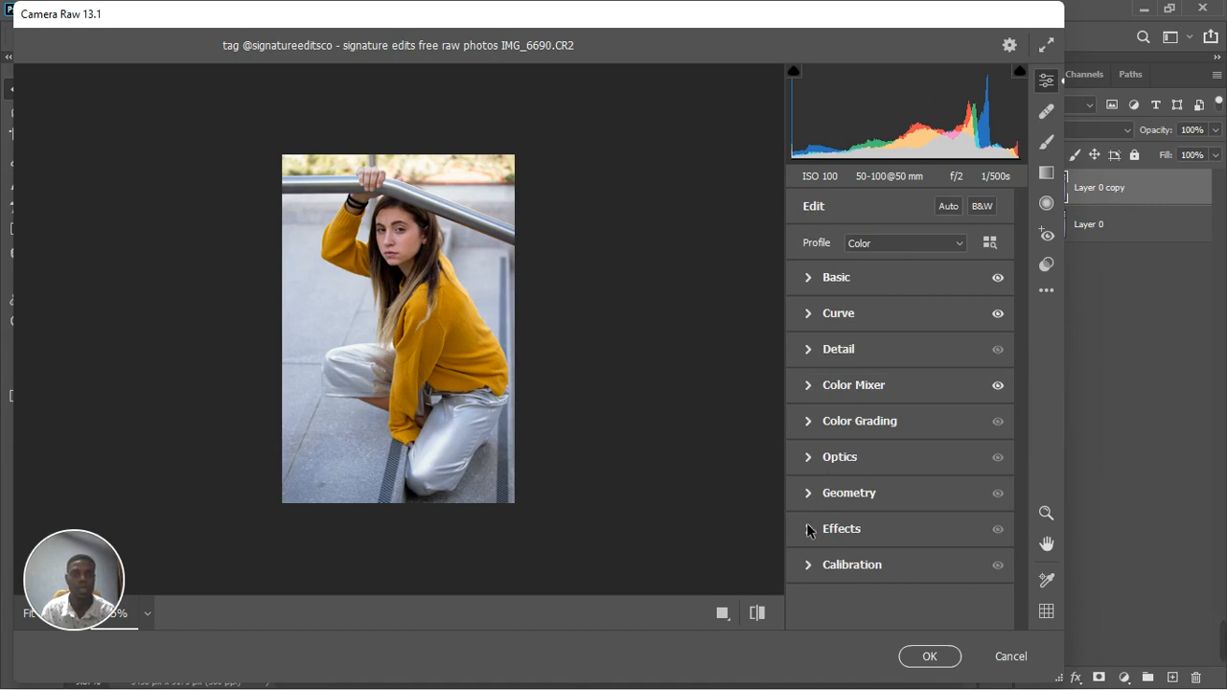
Shift the Calibration hues to Red Primary +49 and Blue Primary -54
{"action": "left_click", "coordinate": [811, 565]}
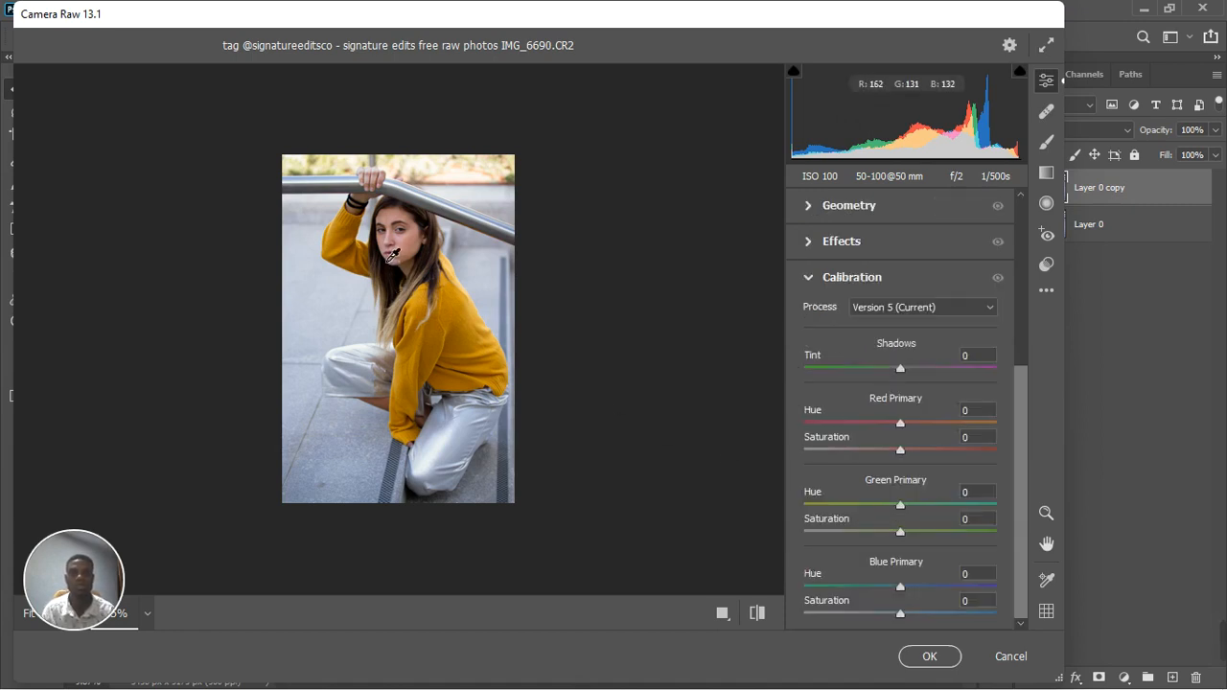
{"action": "key", "text": "ctrl+plus"}
{"action": "key", "text": "ctrl+plus"}
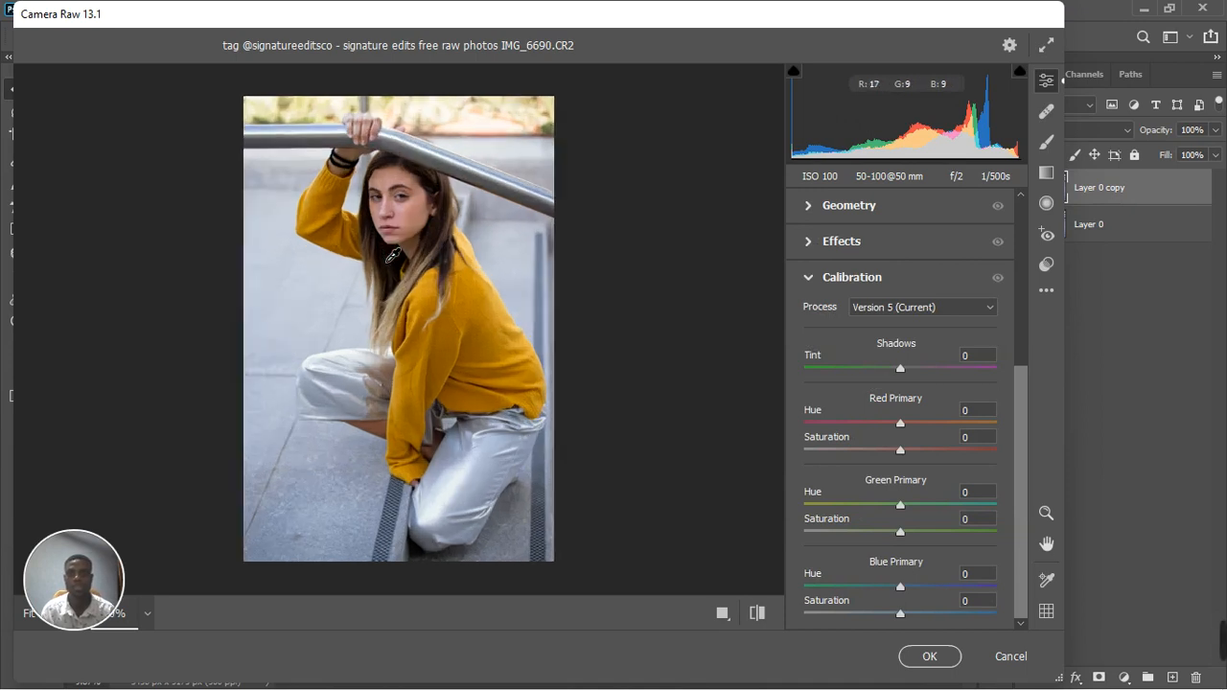
{"action": "scroll", "coordinate": [393, 255], "scroll_direction": "up", "scroll_amount": 1}
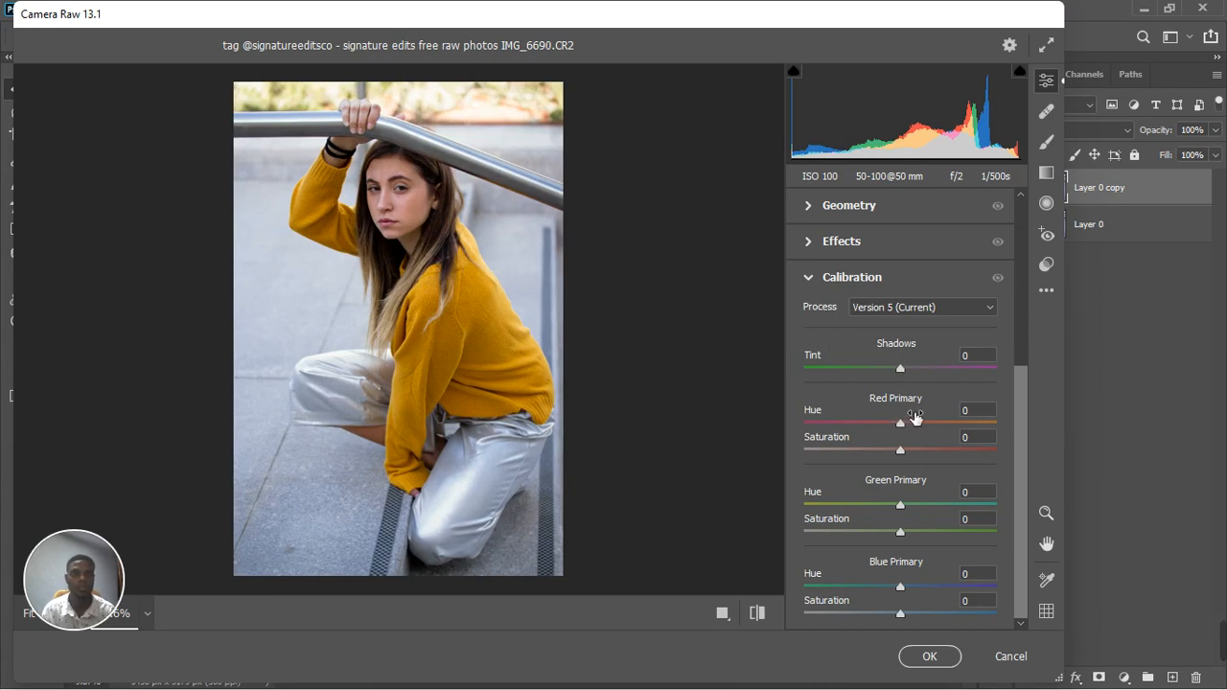
{"action": "left_click_drag", "start_coordinate": [900, 423], "coordinate": [918, 420]}
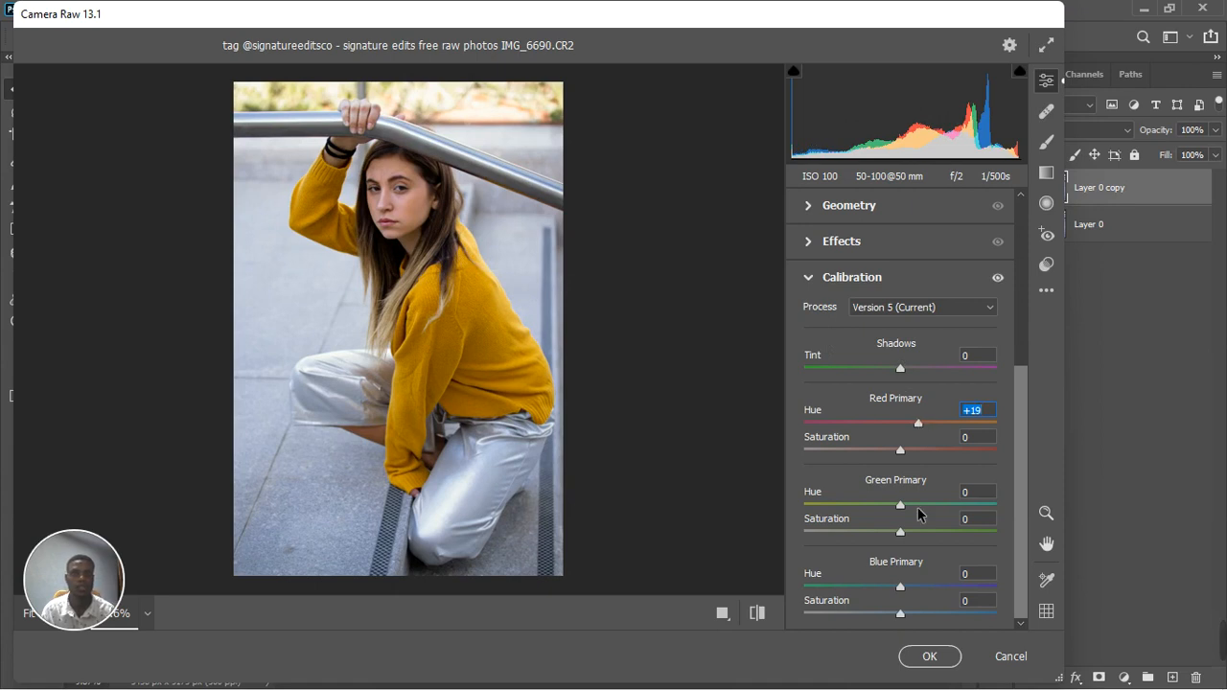
{"action": "left_click_drag", "start_coordinate": [903, 594], "coordinate": [877, 601]}
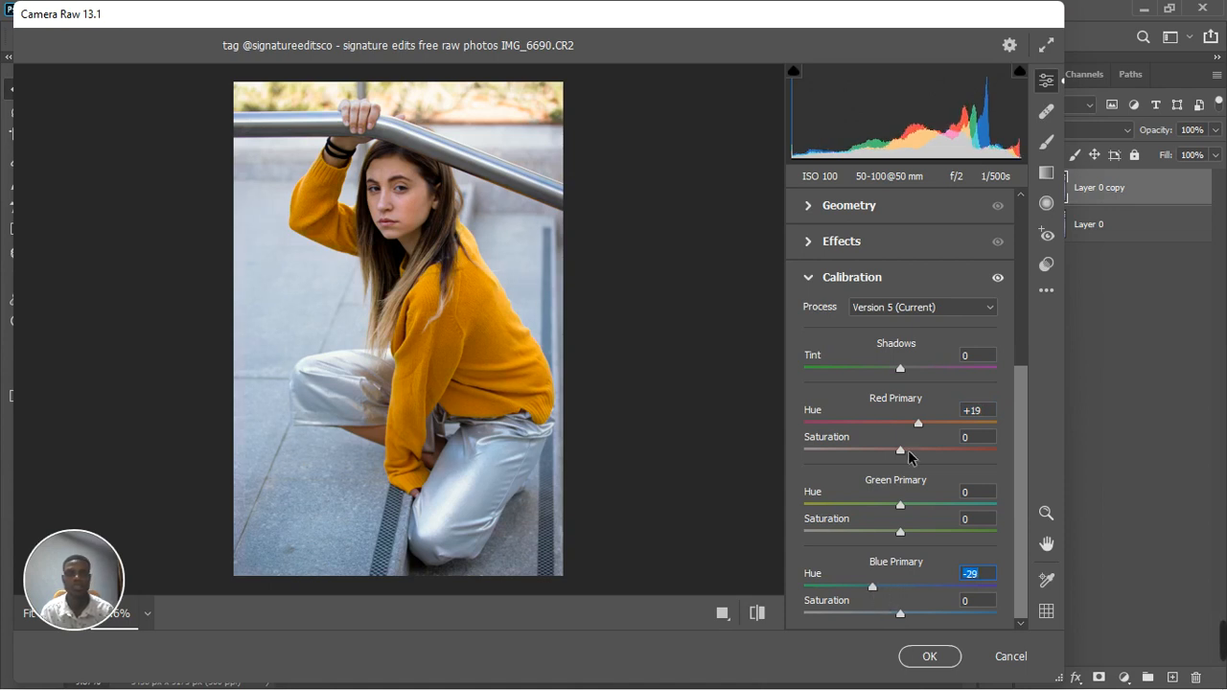
{"action": "left_click_drag", "start_coordinate": [920, 427], "coordinate": [933, 424]}
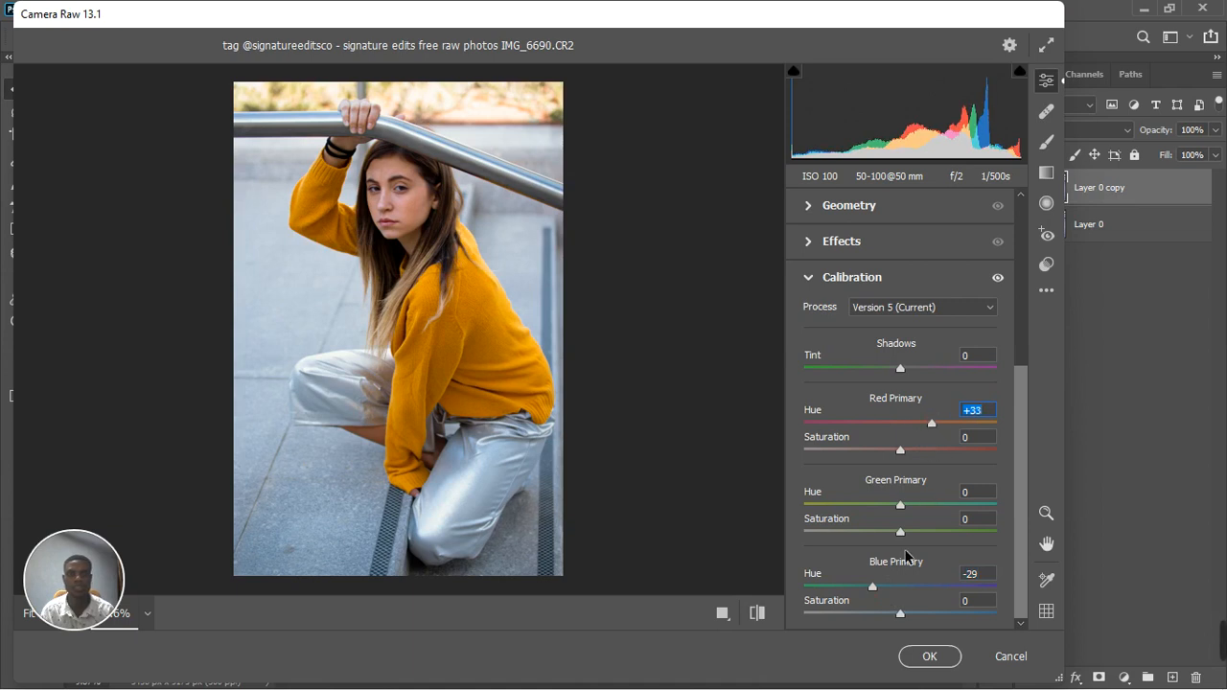
{"action": "left_click", "coordinate": [871, 588]}
{"action": "left_click_drag", "start_coordinate": [869, 586], "coordinate": [845, 600]}
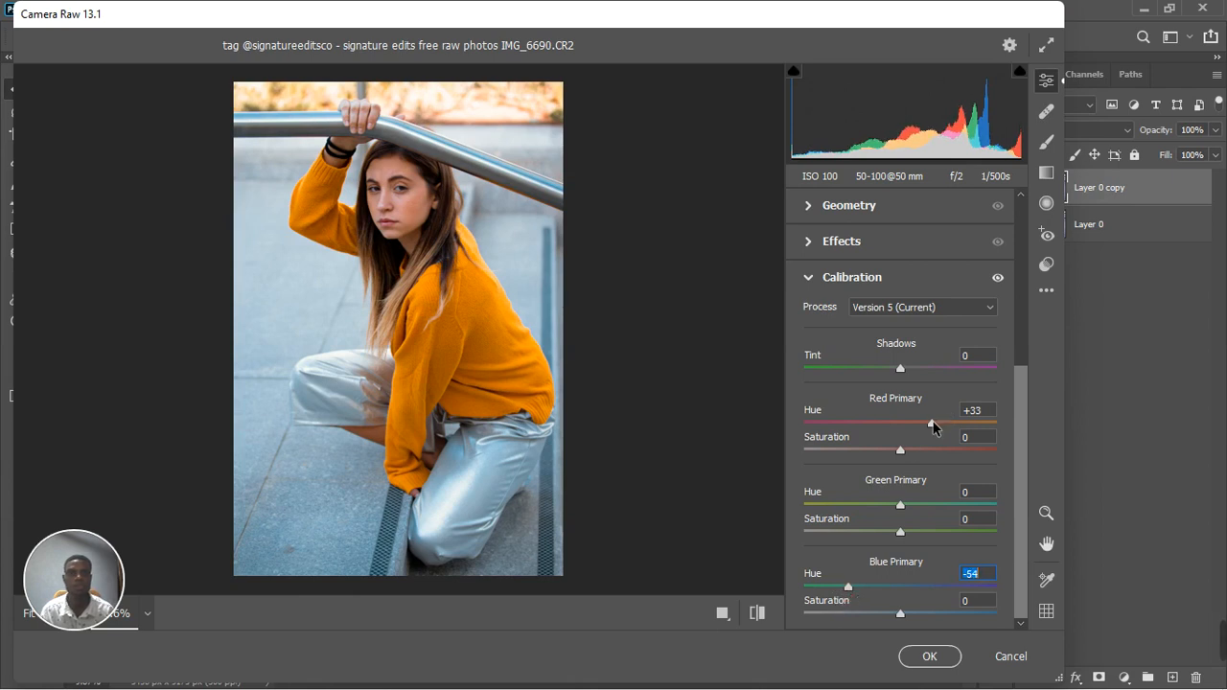
{"action": "left_click_drag", "start_coordinate": [940, 423], "coordinate": [947, 423]}
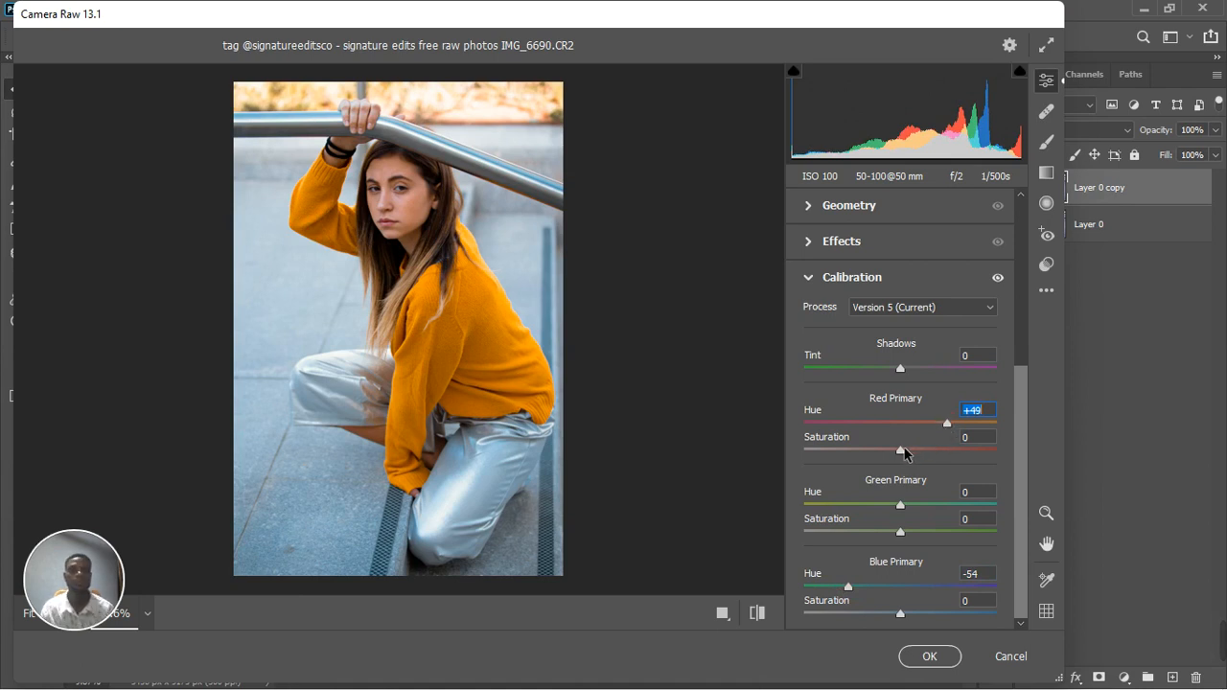
Raise the Calibration saturation to +10 for Red Primary and +8 for Blue Primary
{"action": "left_click_drag", "start_coordinate": [900, 450], "coordinate": [910, 447]}
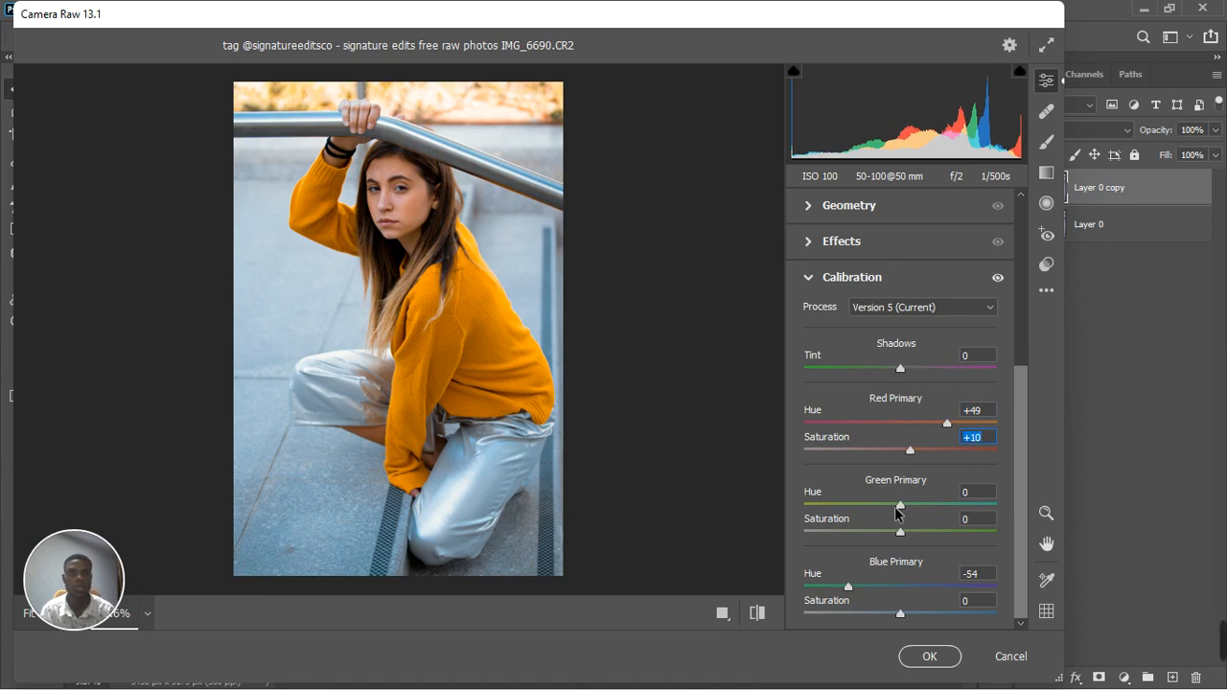
{"action": "left_click_drag", "start_coordinate": [902, 615], "coordinate": [907, 614]}
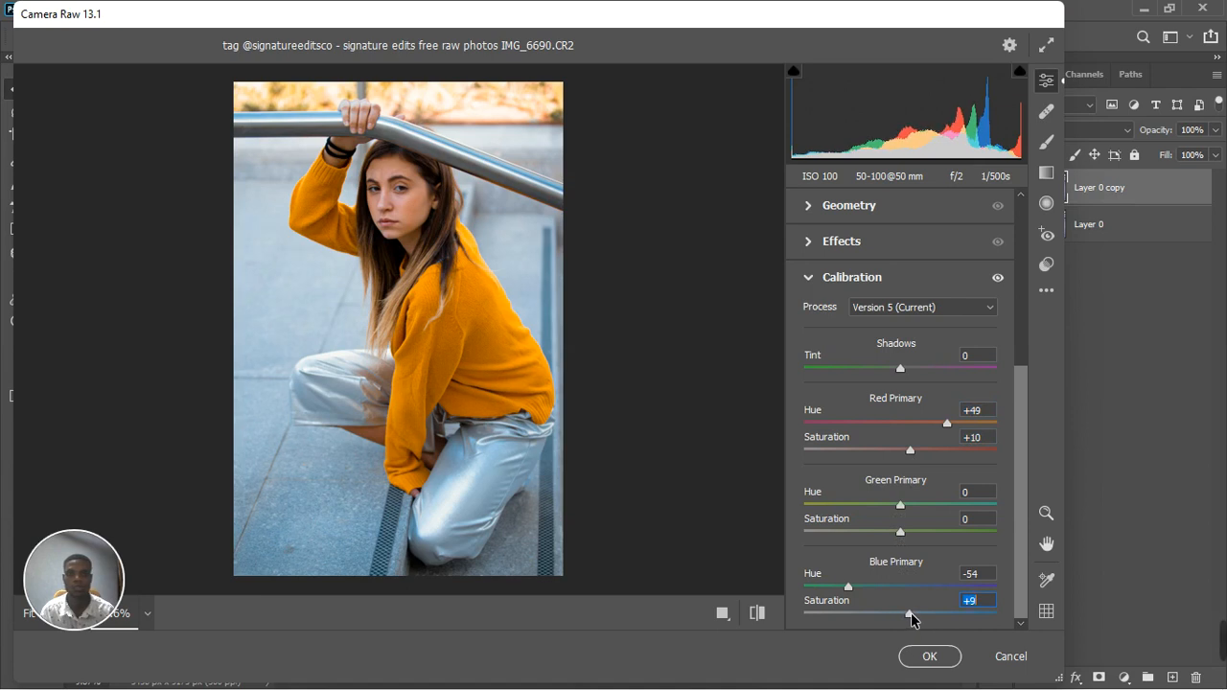
{"action": "left_click_drag", "start_coordinate": [911, 612], "coordinate": [910, 613]}
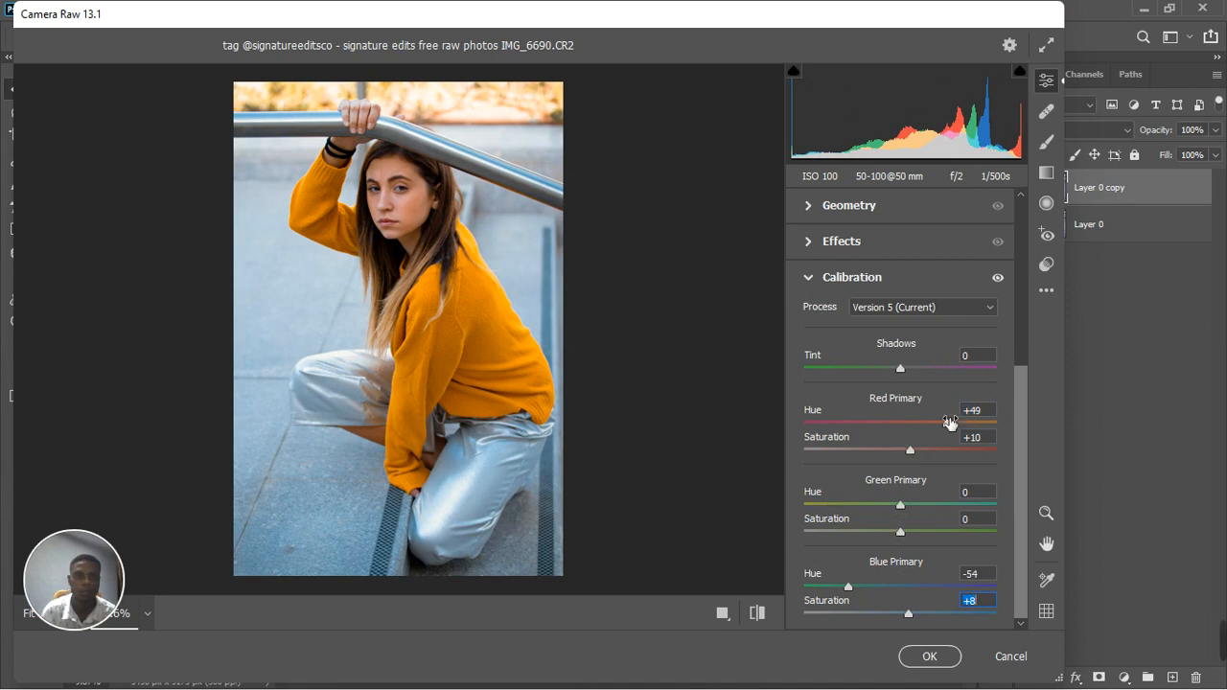
Set the Calibration to Red Primary Saturation +6, Green Primary Hue +10, Blue Primary Hue -43 and Blue Primary Saturation +1
{"action": "left_click_drag", "start_coordinate": [912, 451], "coordinate": [908, 452]}
{"action": "left_click_drag", "start_coordinate": [909, 613], "coordinate": [864, 587]}
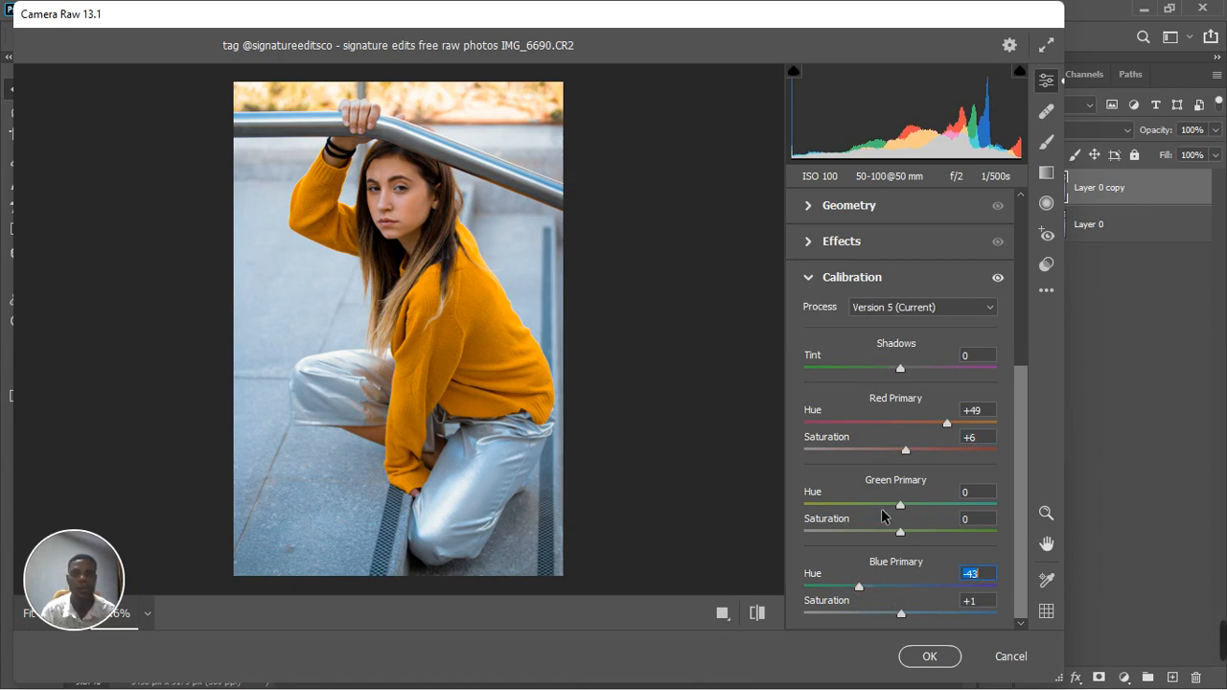
{"action": "mouse_move", "coordinate": [900, 506]}
{"action": "left_mouse_down"}
{"action": "mouse_move", "coordinate": [888, 512]}
{"action": "mouse_move", "coordinate": [944, 497]}
{"action": "mouse_move", "coordinate": [865, 512]}
{"action": "mouse_move", "coordinate": [911, 508]}
{"action": "left_mouse_up"}
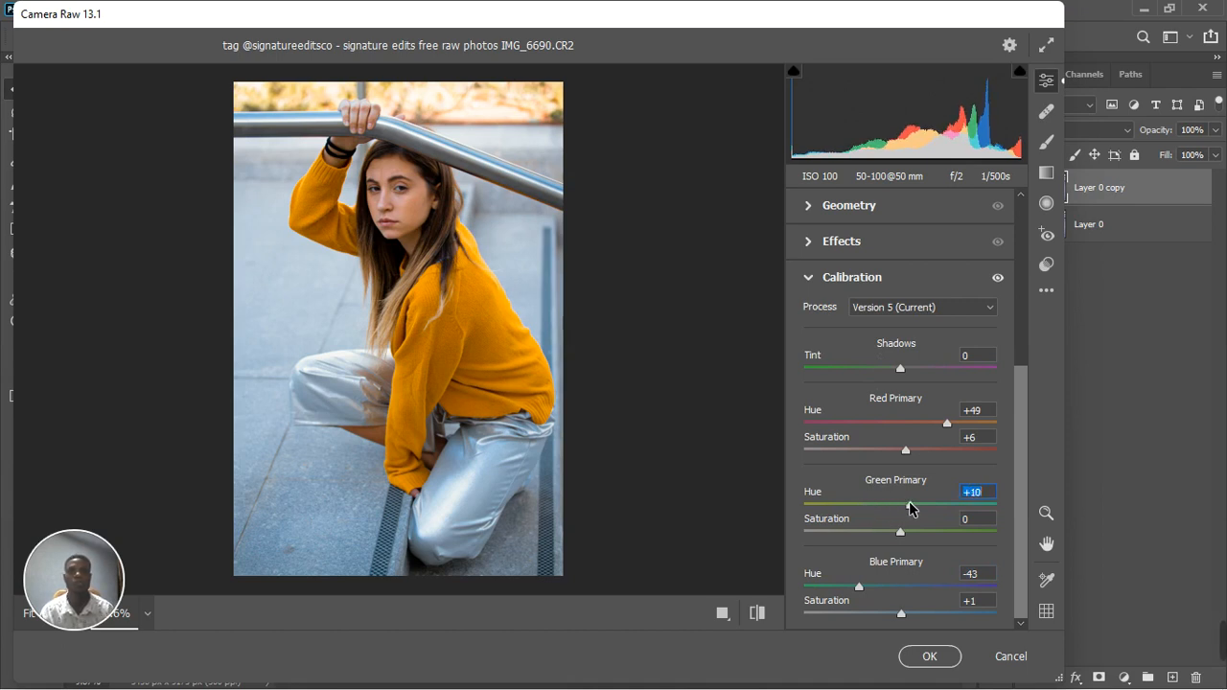
Compare the photo with and without the Calibration adjustments, then apply the Camera Raw edits to the duplicate layer
{"action": "left_click", "coordinate": [997, 278]}
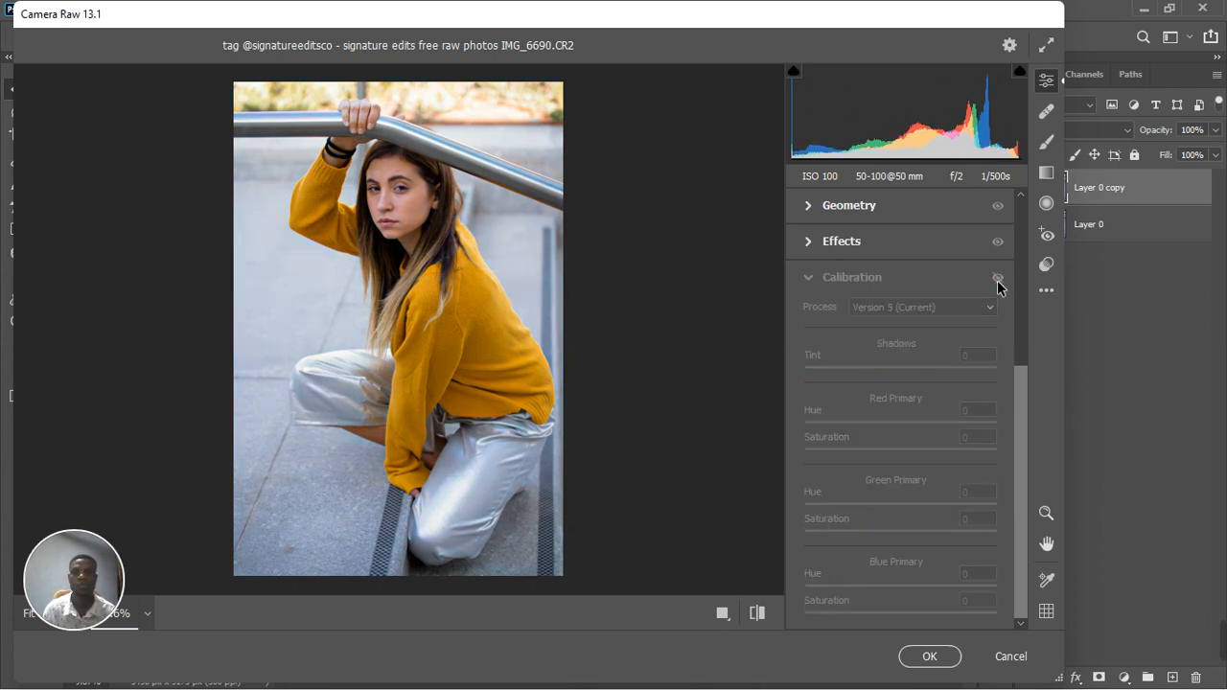
{"action": "left_click", "coordinate": [997, 279]}
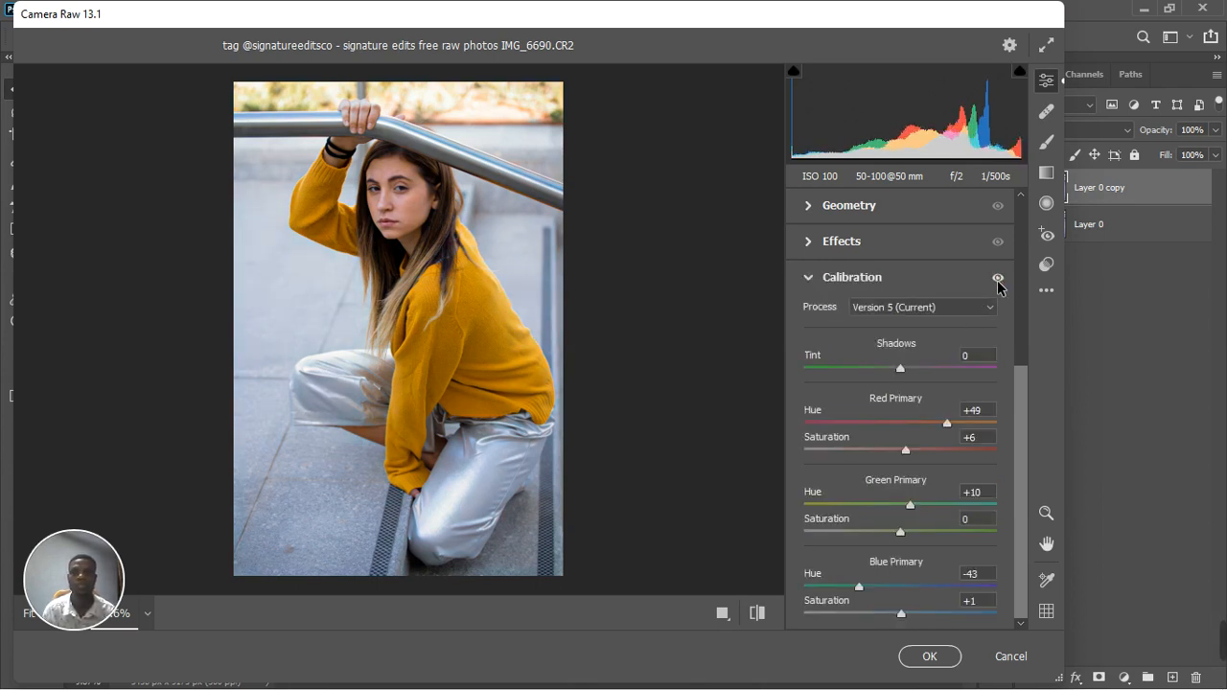
{"action": "left_click", "coordinate": [808, 278]}
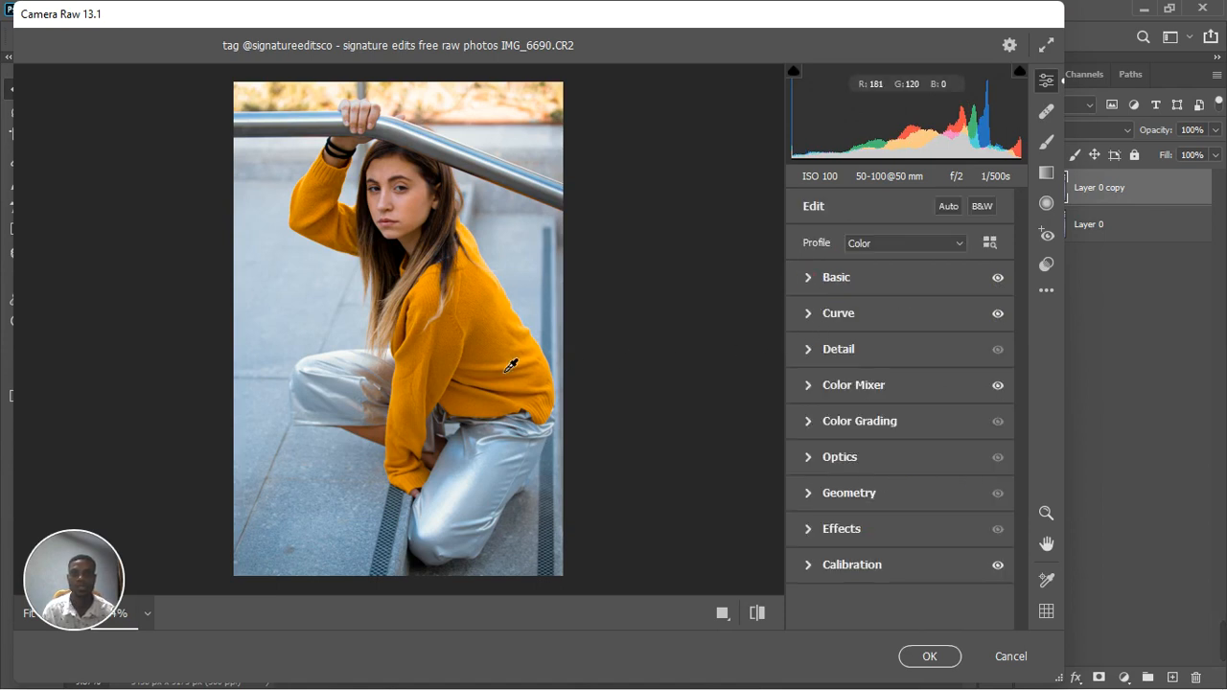
{"action": "scroll", "coordinate": [511, 364], "scroll_direction": "down", "scroll_amount": 1}
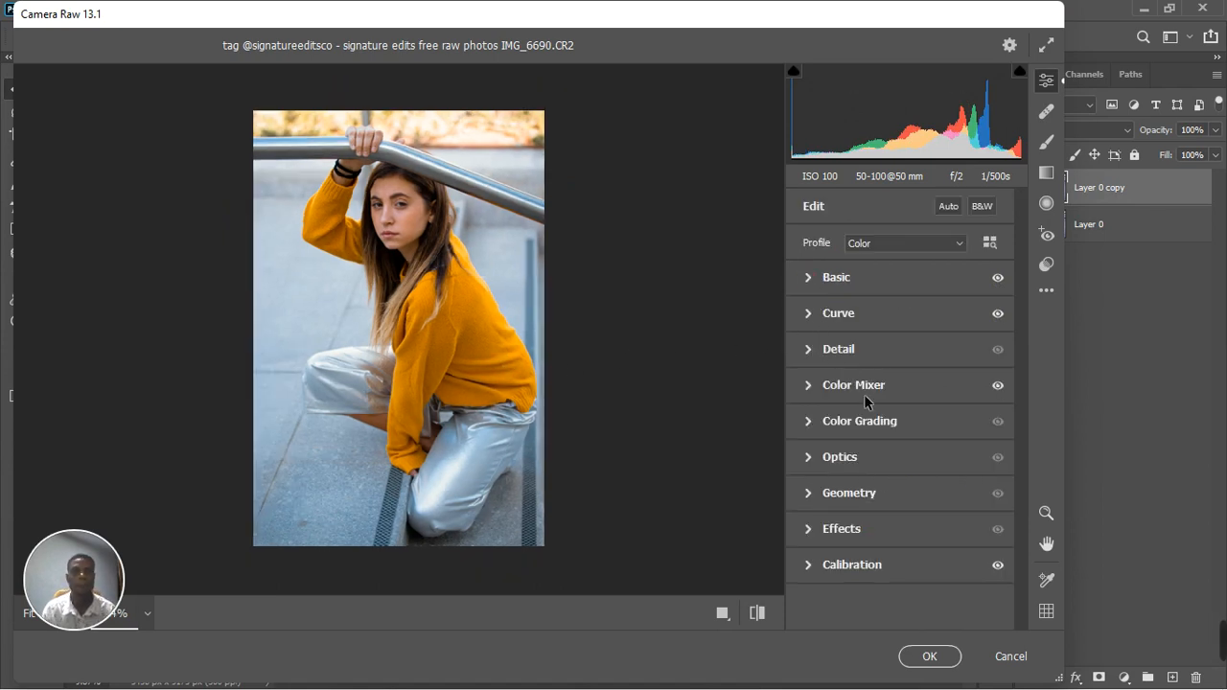
{"action": "left_click", "coordinate": [930, 657]}
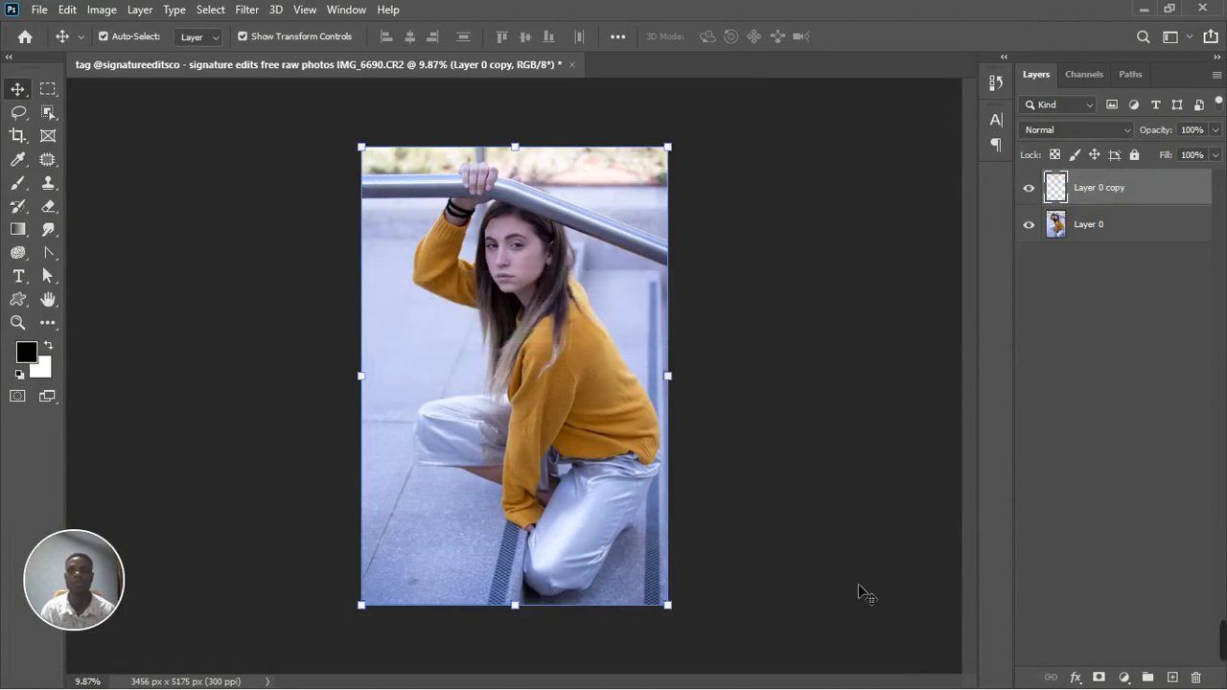
Compare the graded copy with the original layer and examine the skin on the woman's face up close
{"action": "left_click", "coordinate": [1030, 190]}
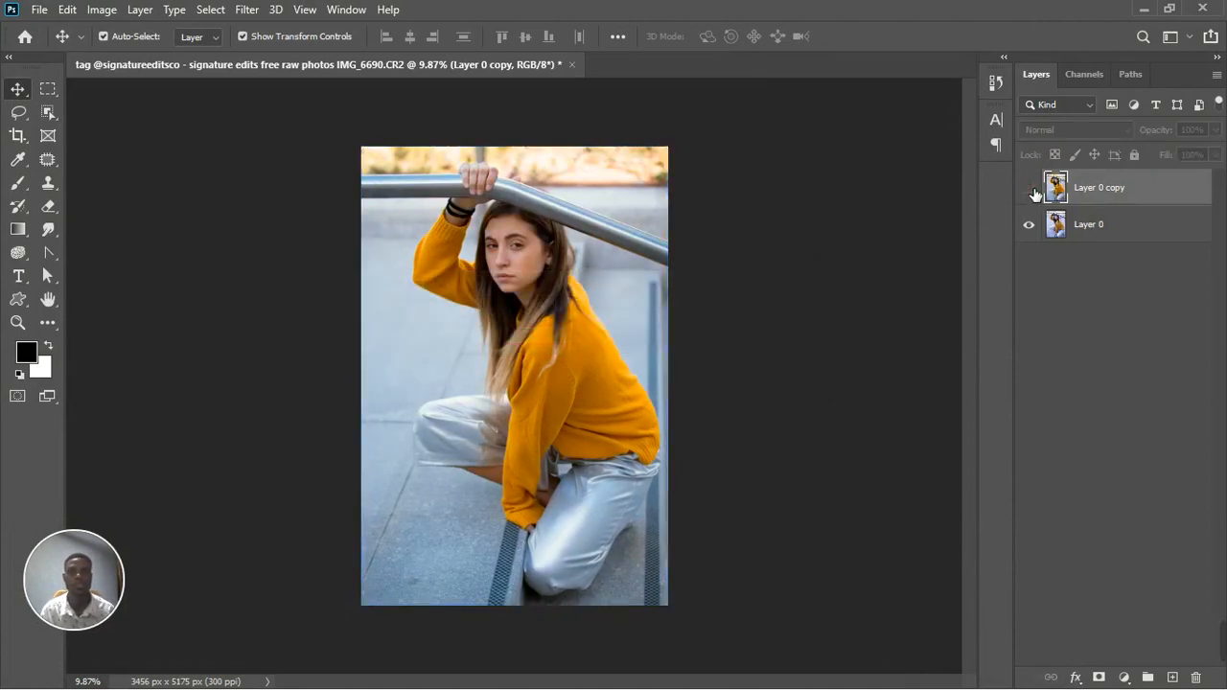
{"action": "left_click", "coordinate": [1032, 190]}
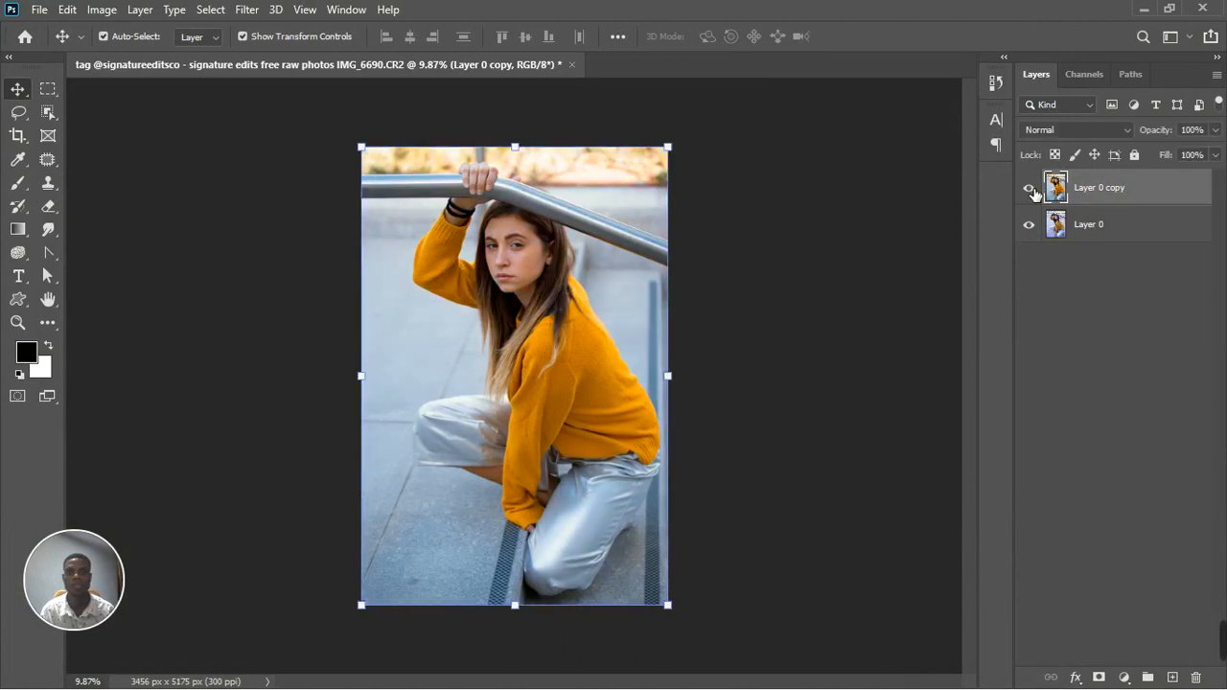
{"action": "scroll", "coordinate": [457, 317], "scroll_direction": "up", "scroll_amount": 3}
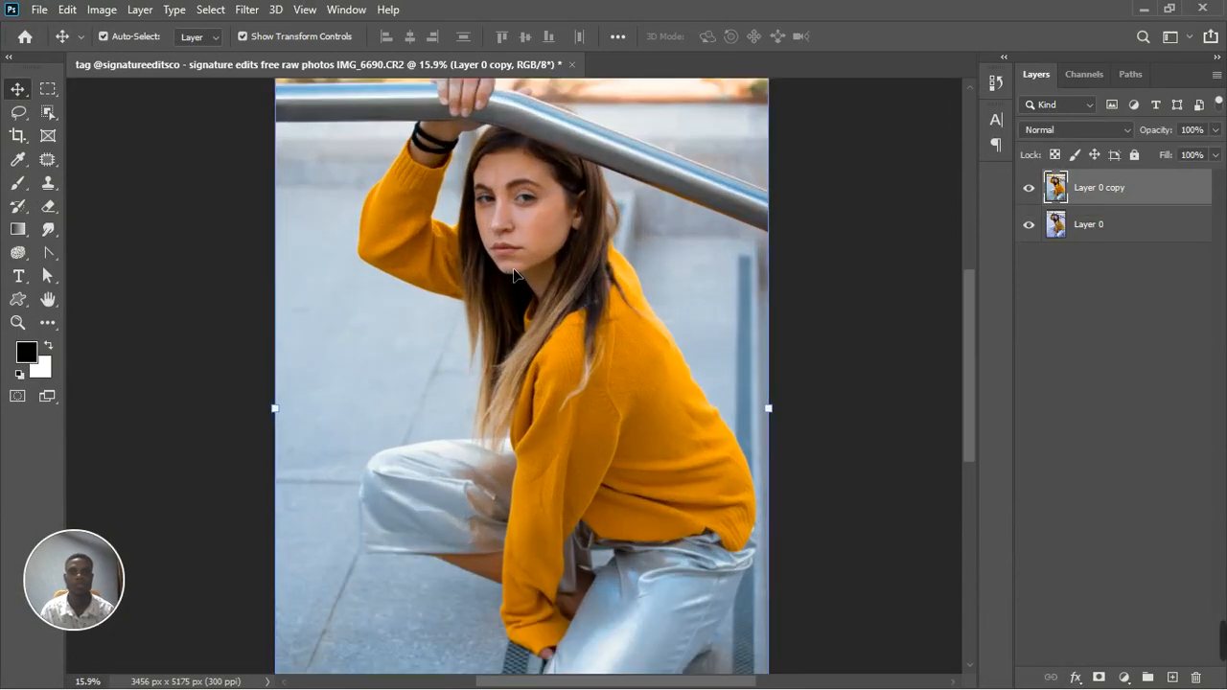
{"action": "scroll", "coordinate": [526, 175], "scroll_direction": "up", "scroll_amount": 5}
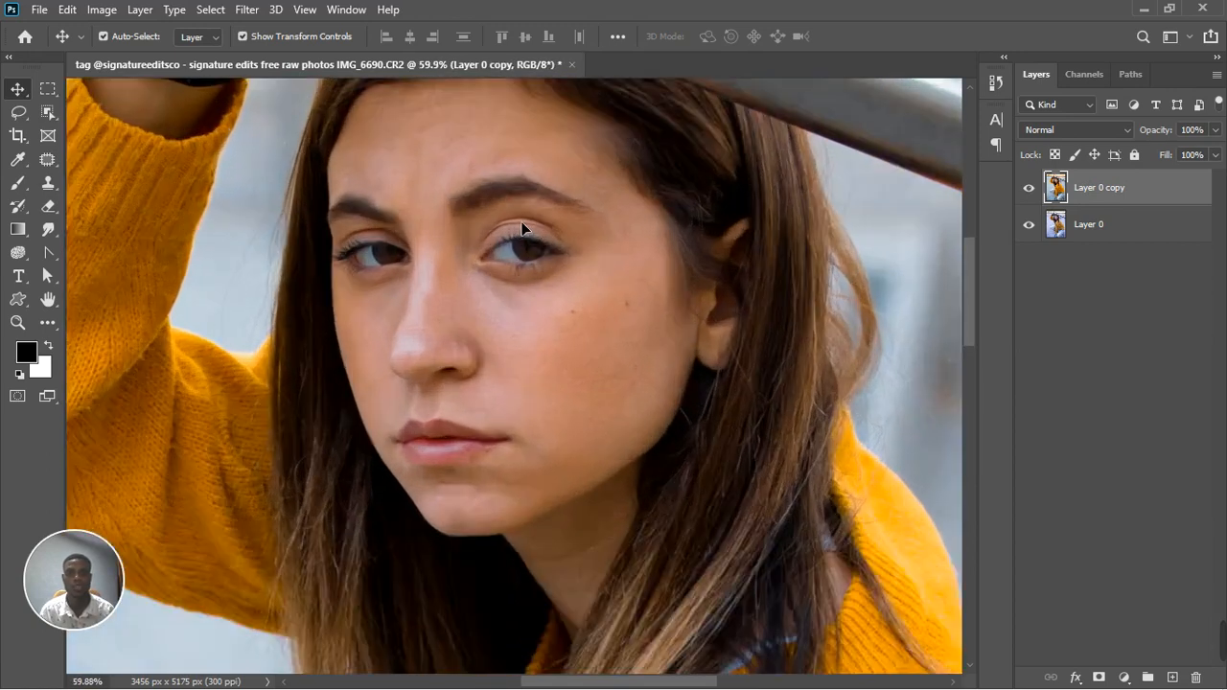
{"action": "scroll", "coordinate": [522, 227], "scroll_direction": "up", "scroll_amount": 2}
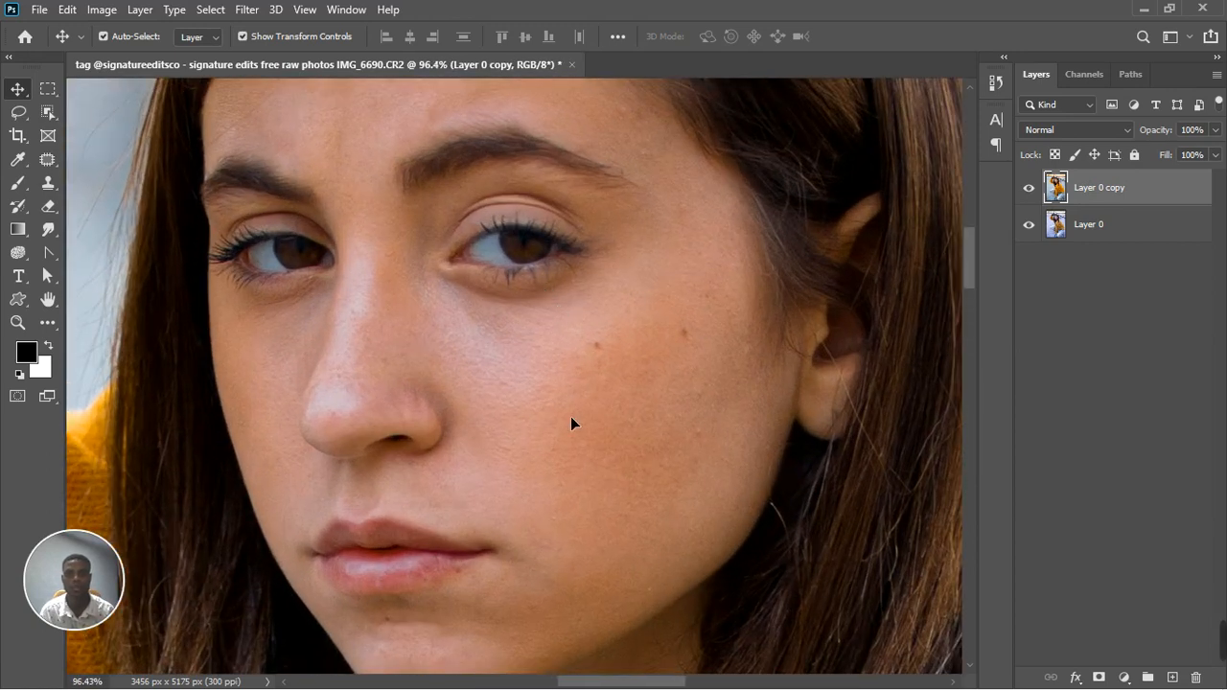
{"action": "scroll", "coordinate": [571, 422], "scroll_direction": "up", "scroll_amount": 2}
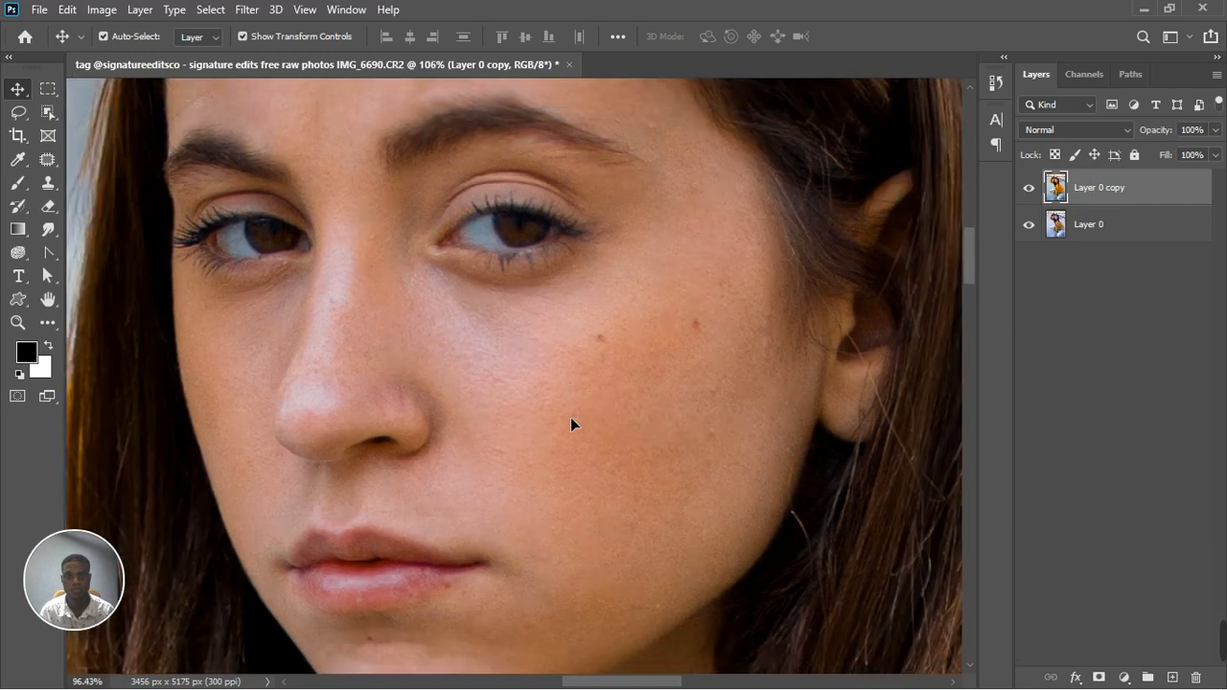
{"action": "scroll", "coordinate": [571, 425], "scroll_direction": "down", "scroll_amount": 1}
{"action": "scroll", "coordinate": [568, 425], "scroll_direction": "down", "scroll_amount": 4}
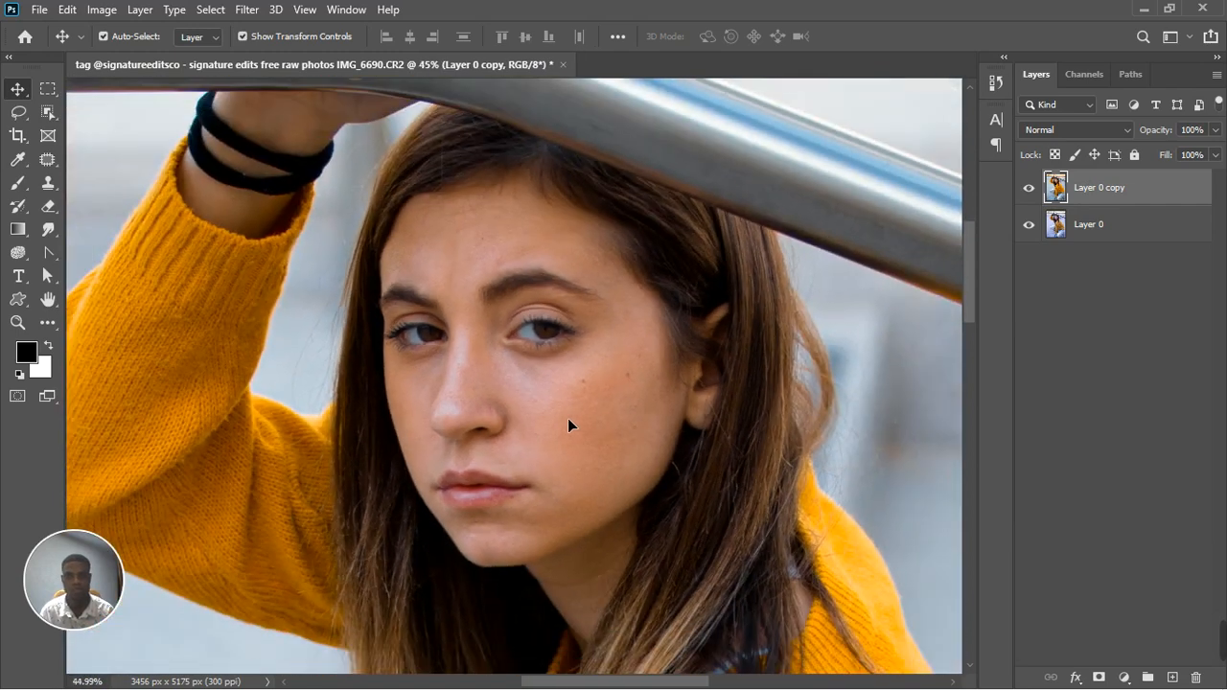
{"action": "scroll", "coordinate": [569, 419], "scroll_direction": "down", "scroll_amount": 5}
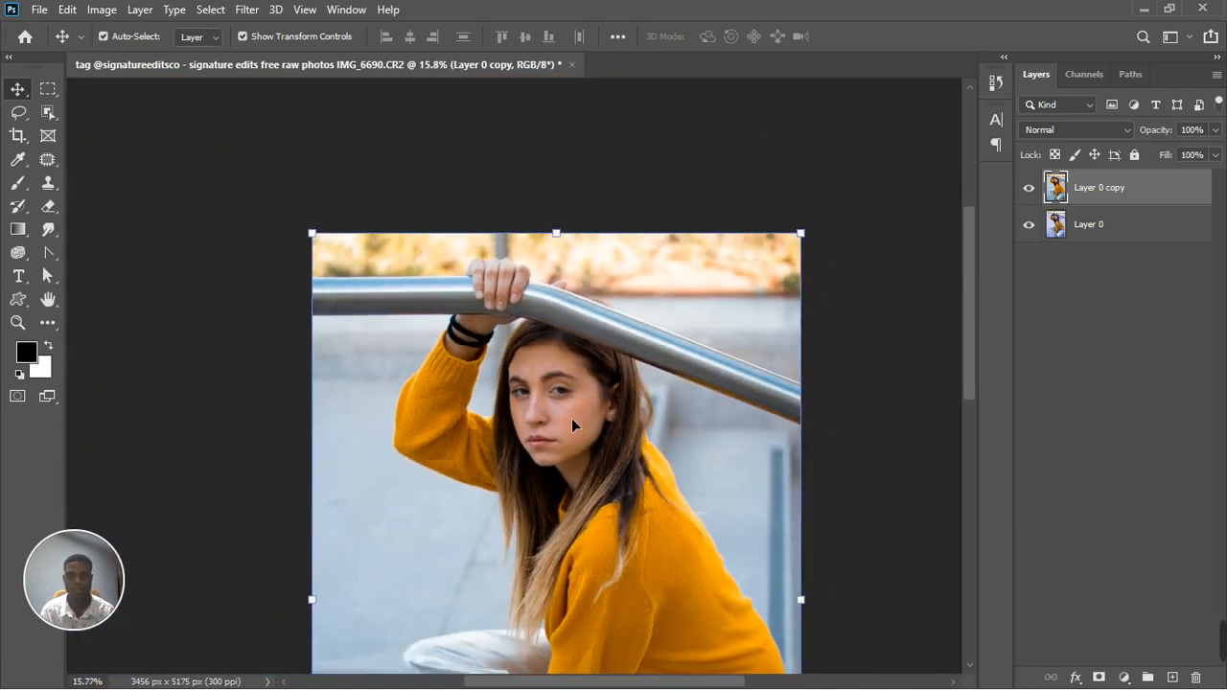
{"action": "scroll", "coordinate": [571, 421], "scroll_direction": "down", "scroll_amount": 2}
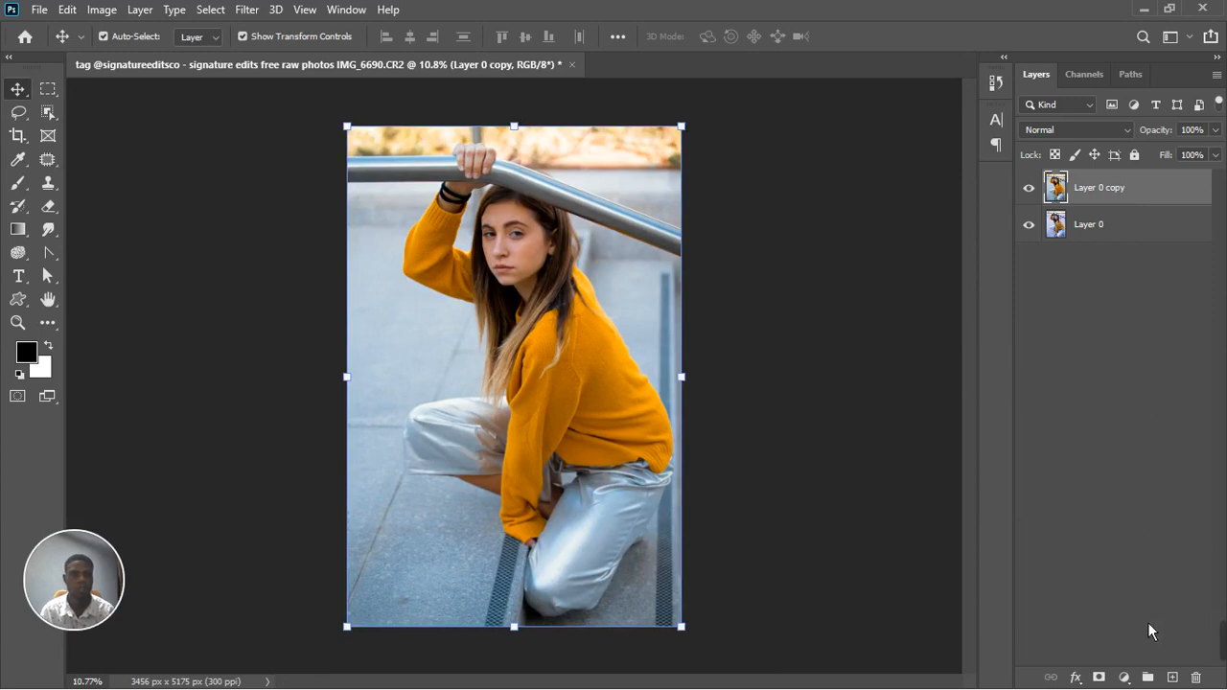
Try an Exposure adjustment layer with Gamma Correction 1.09 and compare the photo with and without it
{"action": "left_click", "coordinate": [1123, 678]}
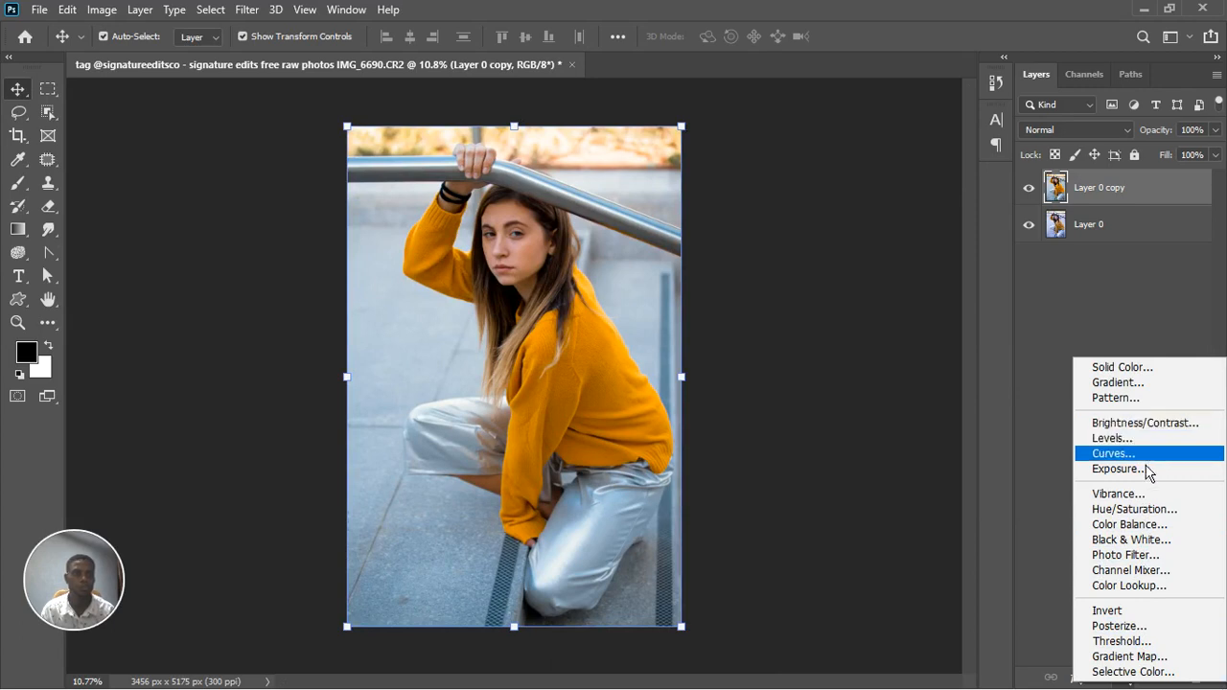
{"action": "left_click", "coordinate": [1150, 483]}
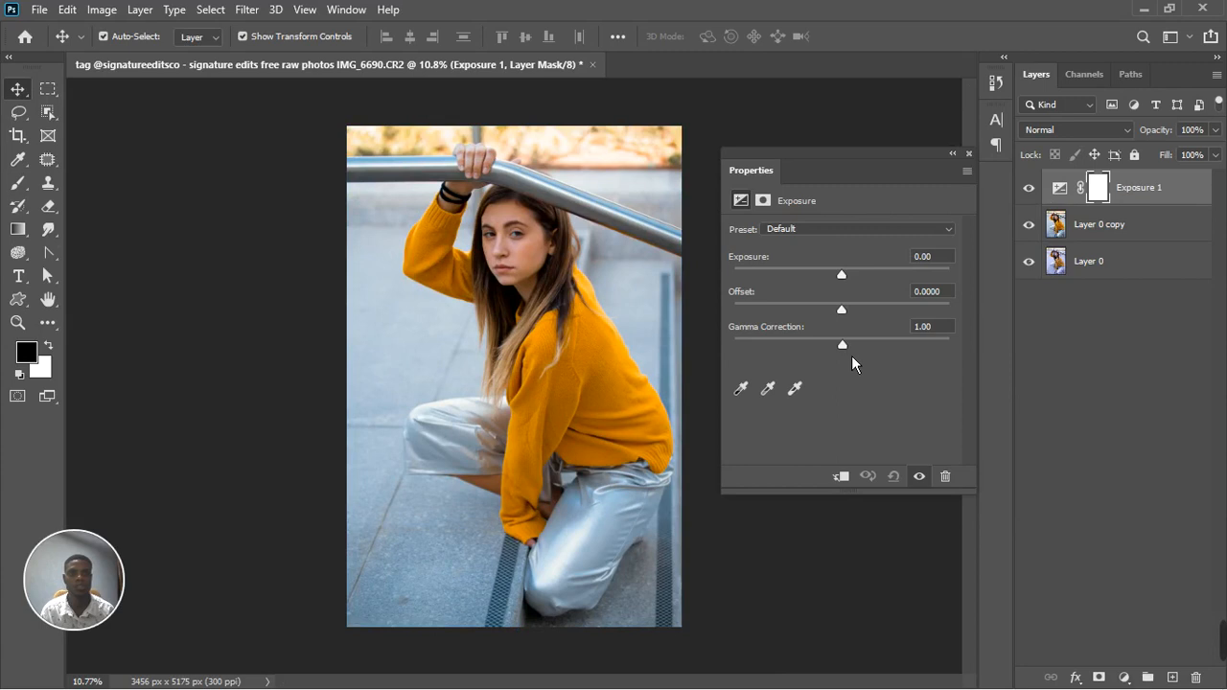
{"action": "left_click_drag", "start_coordinate": [852, 357], "coordinate": [847, 366]}
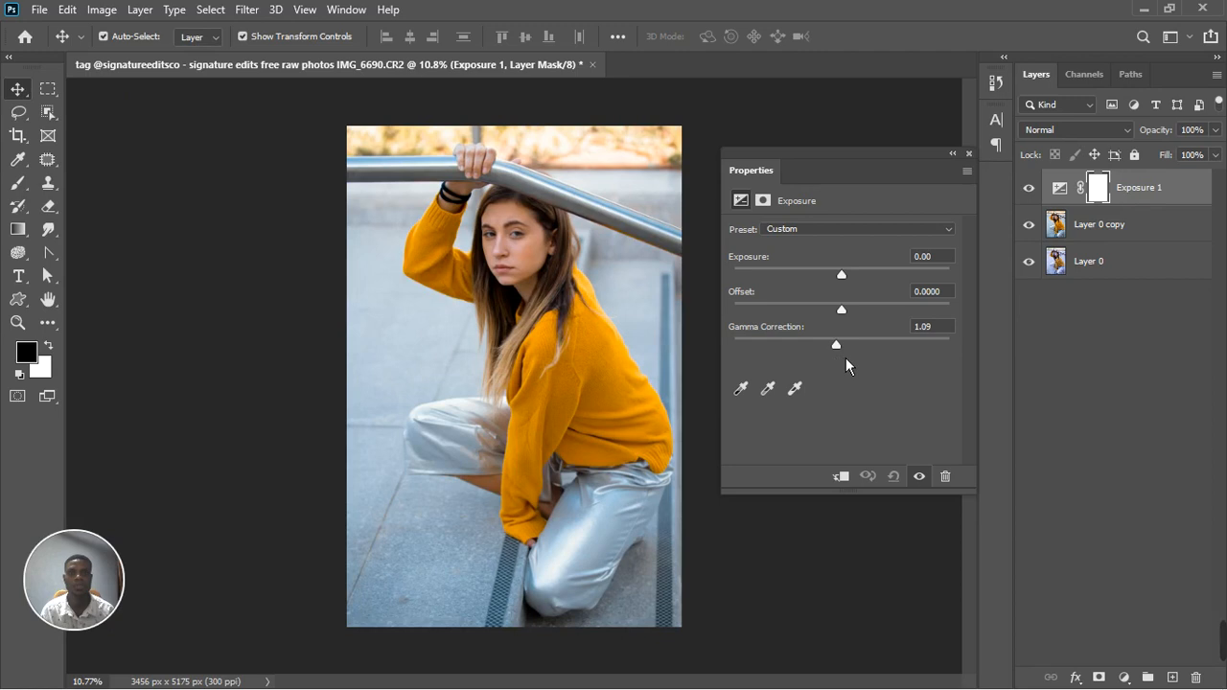
{"action": "left_click", "coordinate": [921, 476]}
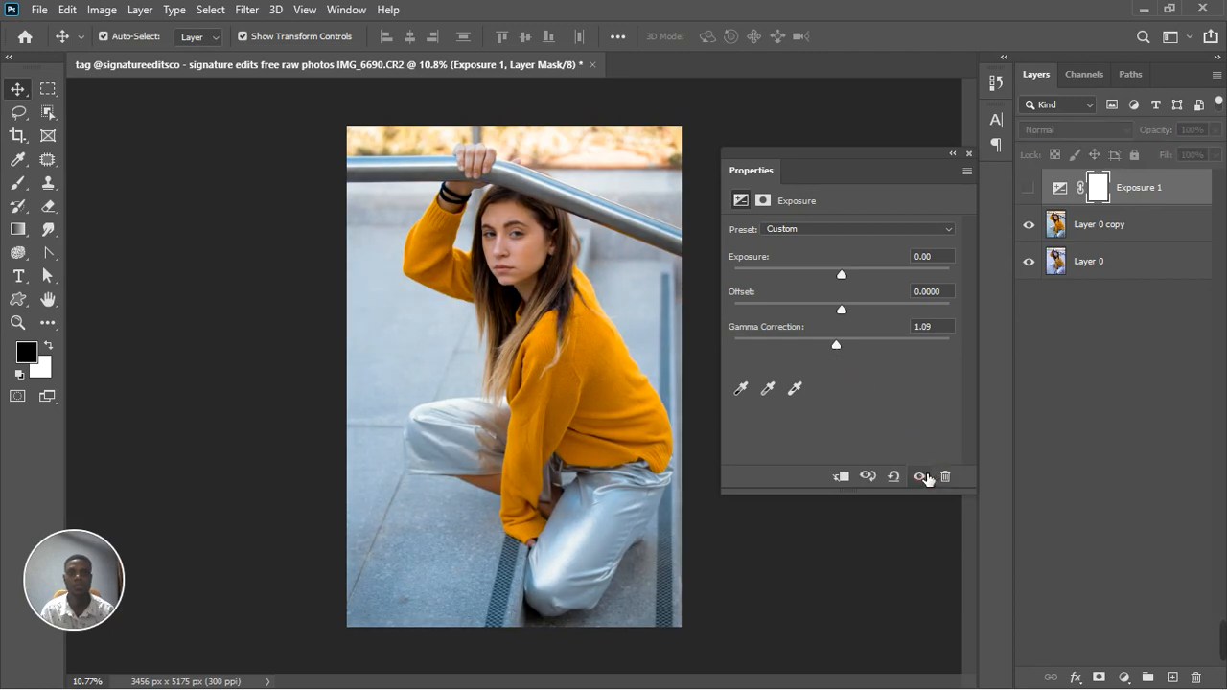
{"action": "left_click", "coordinate": [921, 477]}
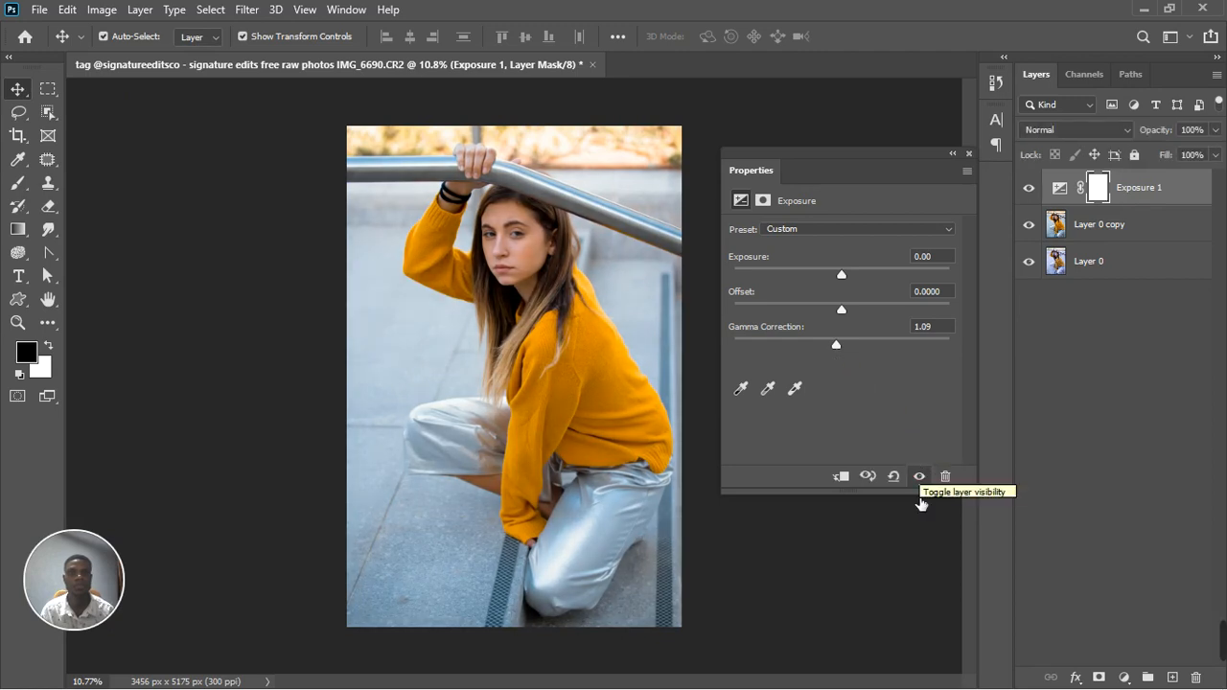
{"action": "left_click", "coordinate": [927, 478]}
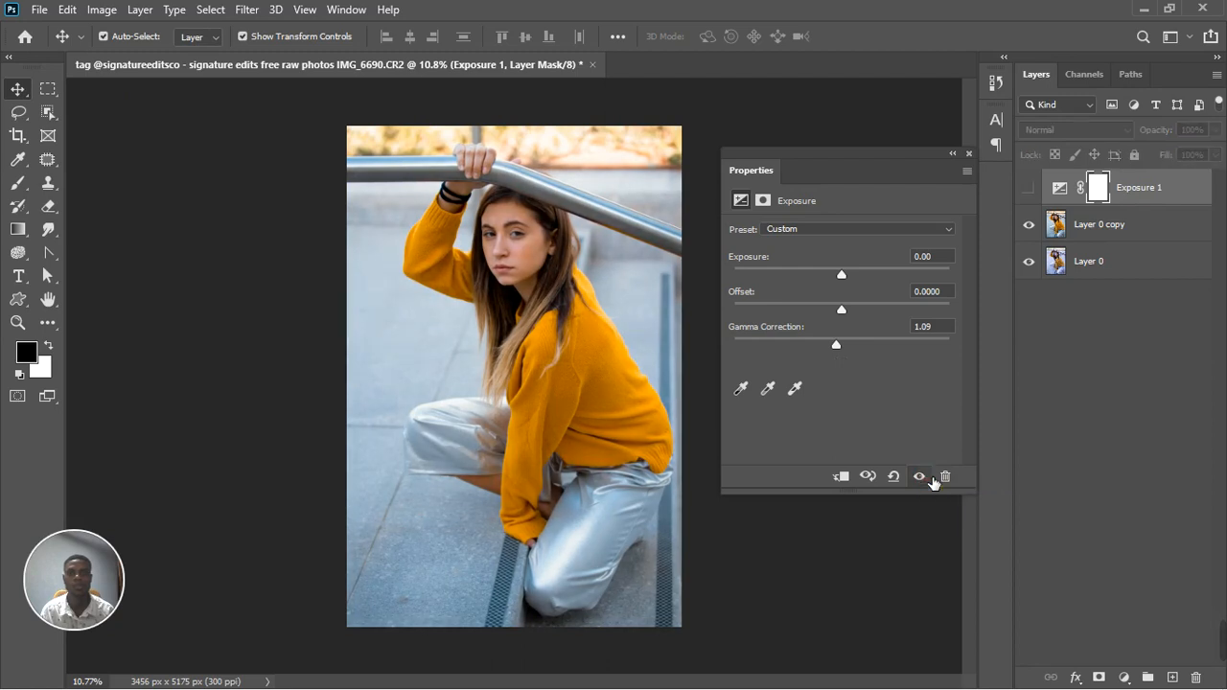
{"action": "left_click", "coordinate": [927, 478]}
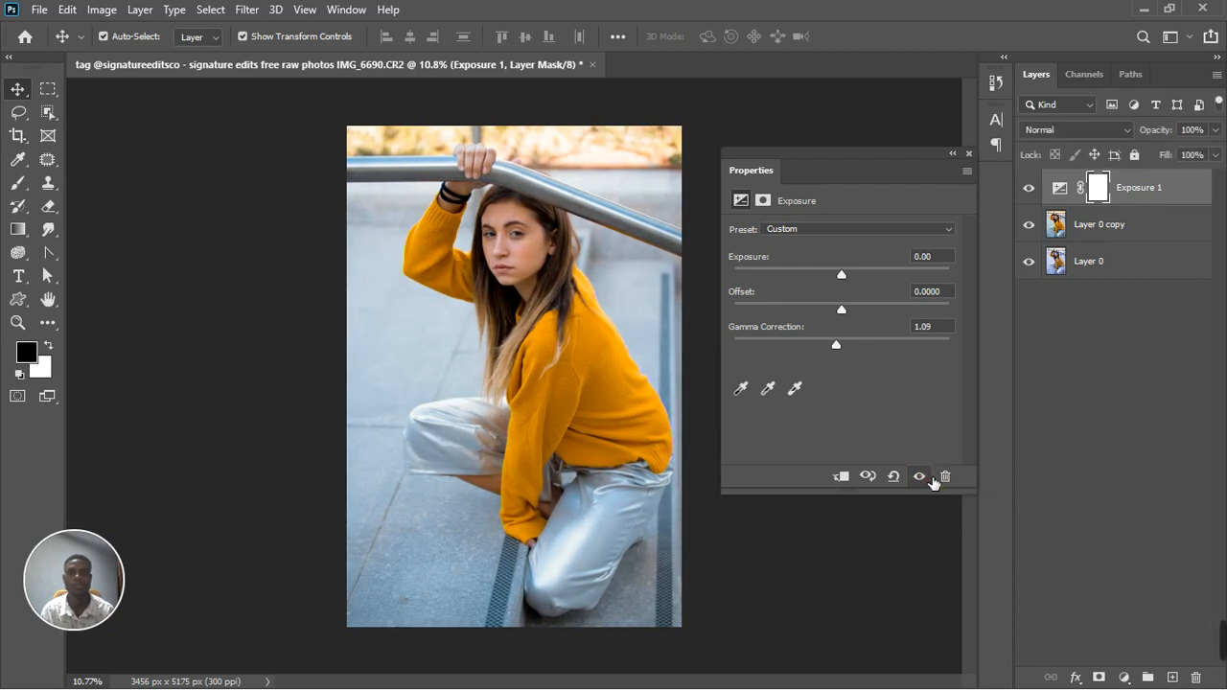
{"action": "left_click", "coordinate": [930, 477]}
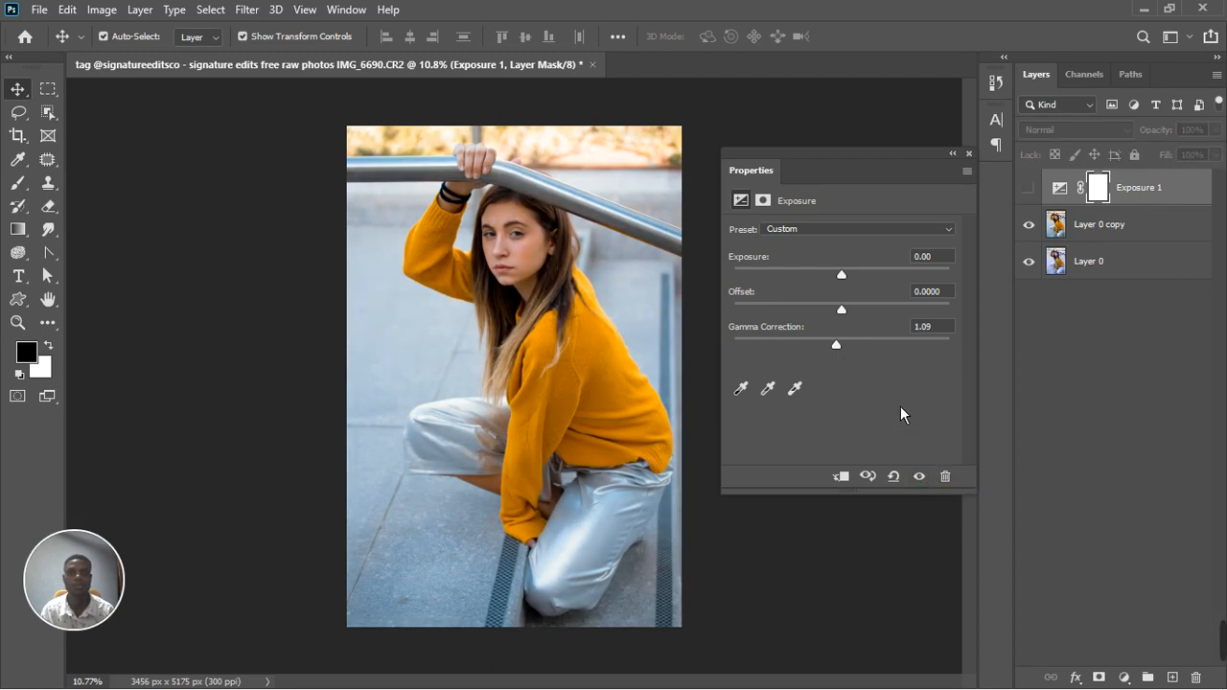
Close the adjustment's properties and delete the Exposure adjustment layer above the graded copy
{"action": "left_click", "coordinate": [968, 152]}
{"action": "left_click", "coordinate": [1141, 192]}
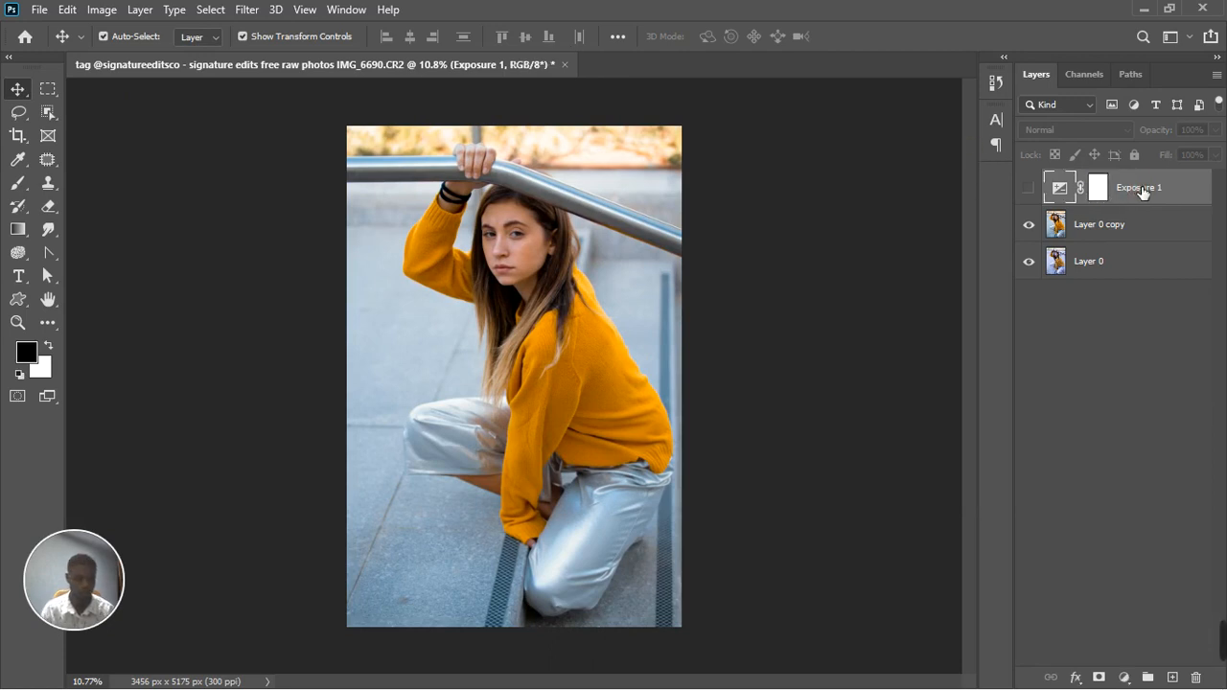
{"action": "key", "text": "Delete"}
{"action": "scroll", "coordinate": [599, 307], "scroll_direction": "down", "scroll_amount": 3, "text": "alt"}
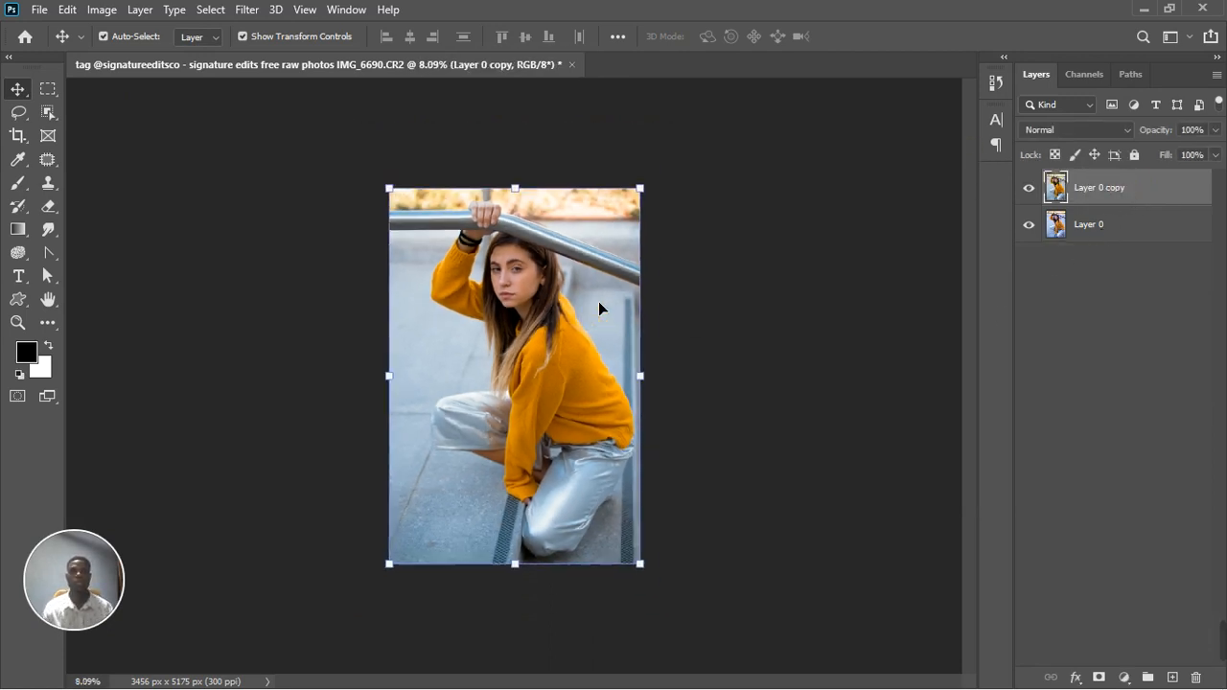
{"action": "scroll", "coordinate": [502, 307], "scroll_direction": "up", "scroll_amount": 2, "text": "alt"}
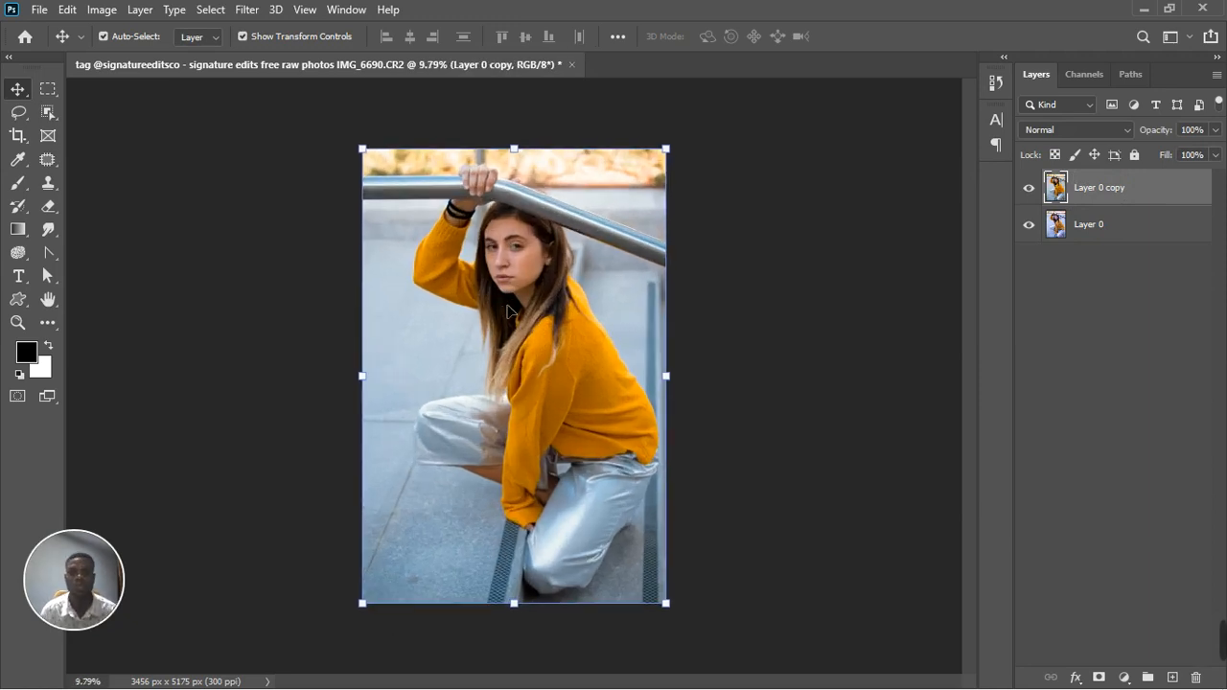
Select the Spot Healing Brush for retouching the woman's face and set its brush size to 20
{"action": "scroll", "coordinate": [527, 254], "scroll_direction": "up", "scroll_amount": 2, "text": "alt"}
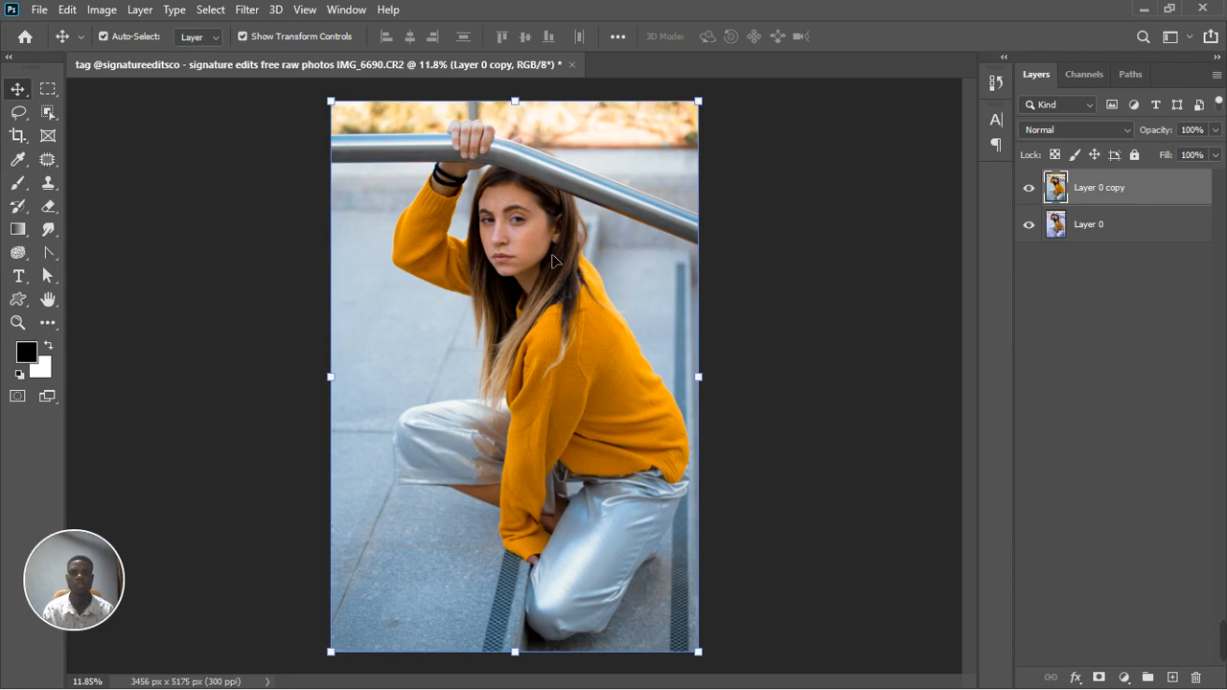
{"action": "scroll", "coordinate": [532, 206], "scroll_direction": "up", "scroll_amount": 5}
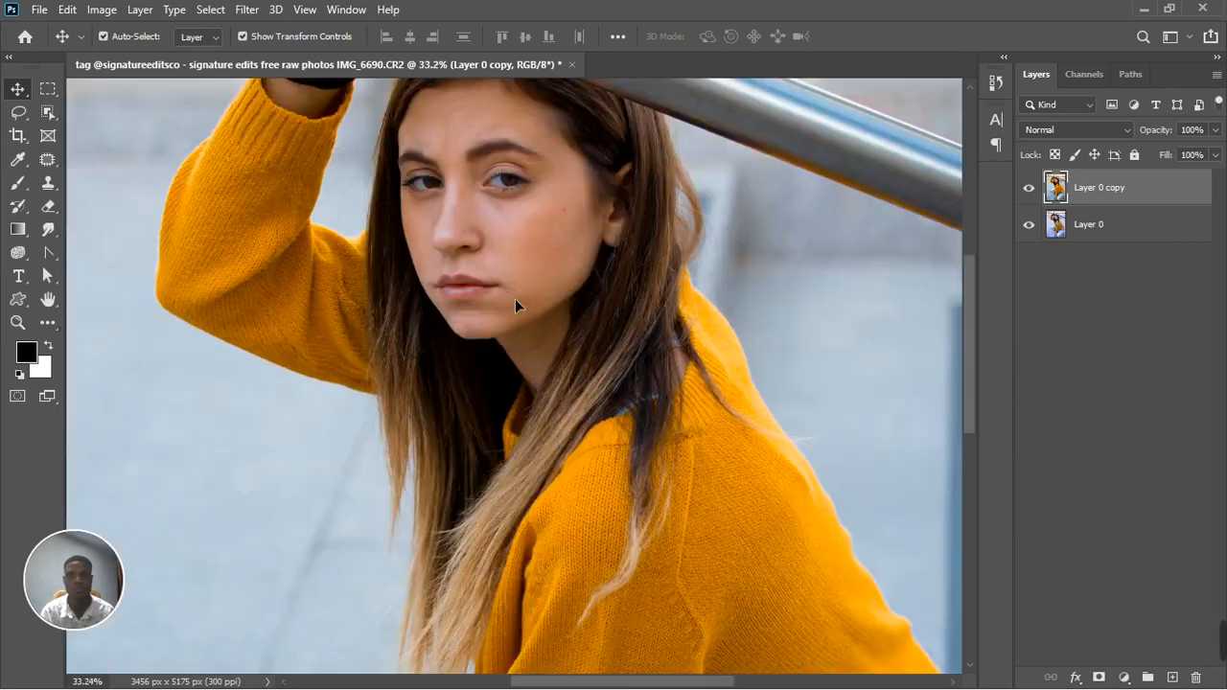
{"action": "scroll", "coordinate": [526, 136], "scroll_direction": "up", "scroll_amount": 3}
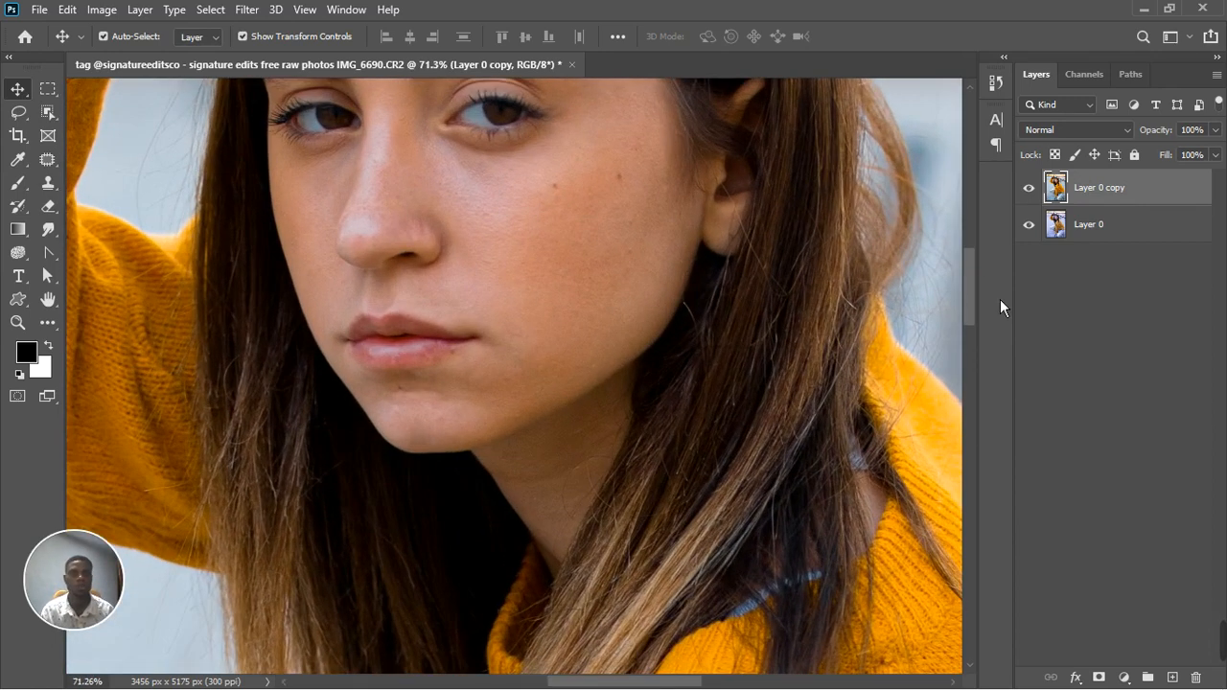
{"action": "left_click_drag", "start_coordinate": [970, 297], "coordinate": [970, 261]}
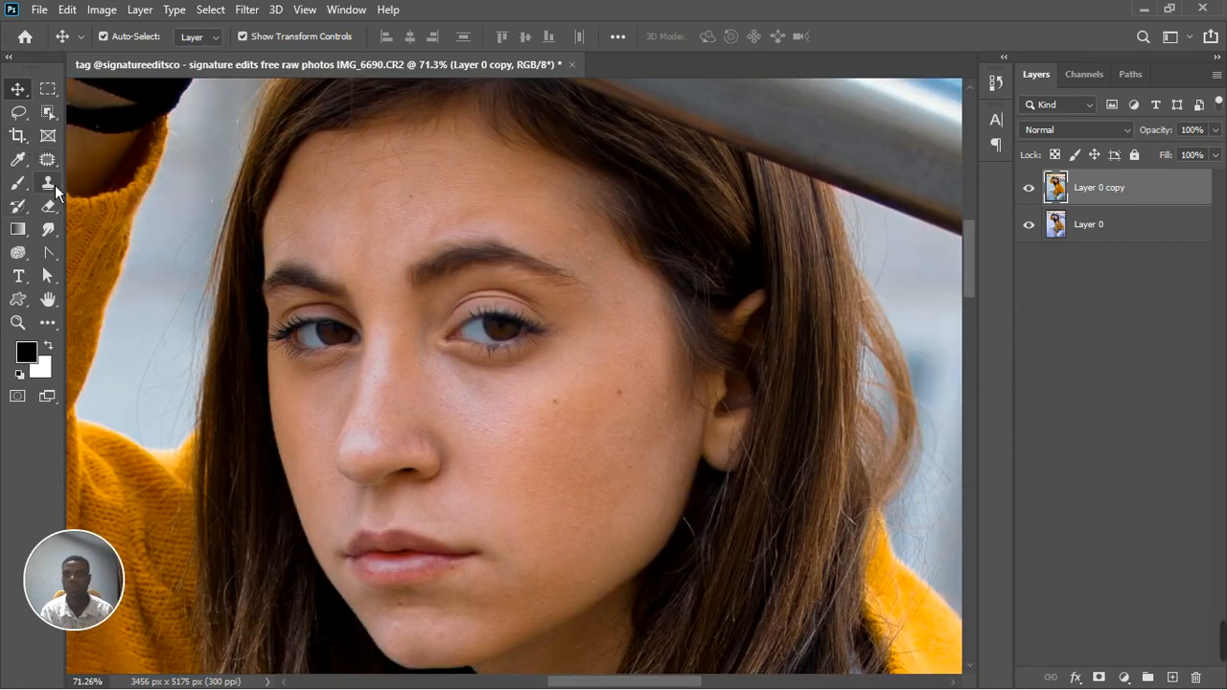
{"action": "left_click", "coordinate": [49, 161]}
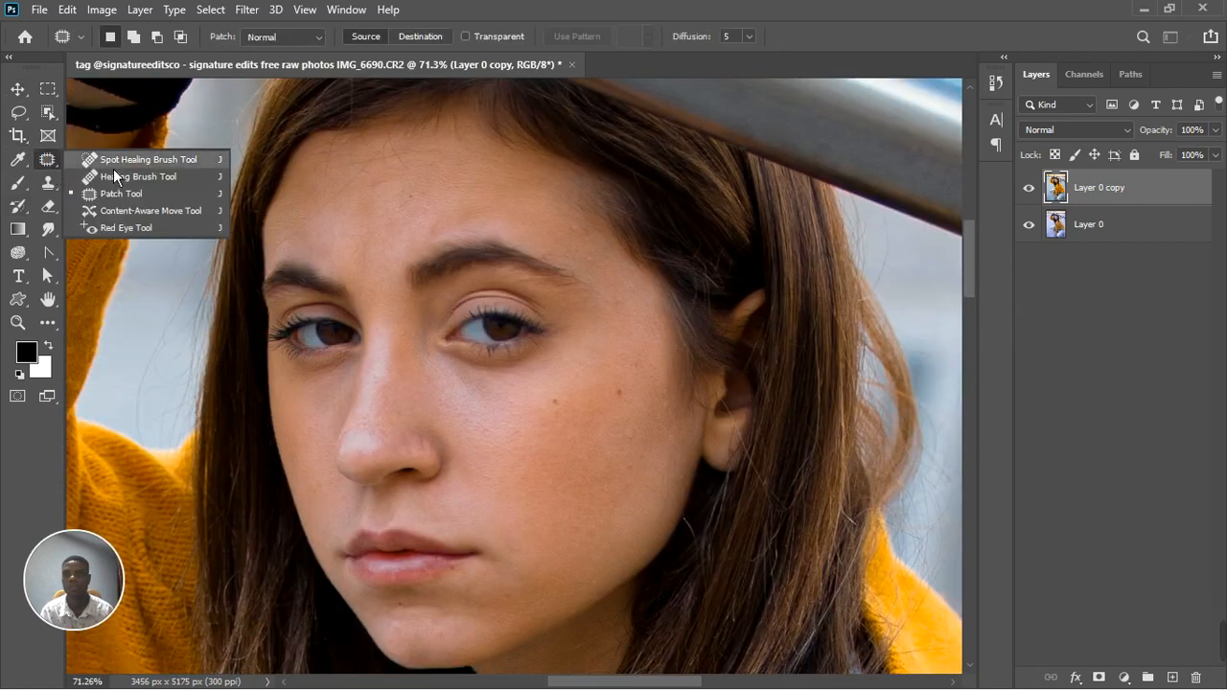
{"action": "left_click", "coordinate": [115, 160]}
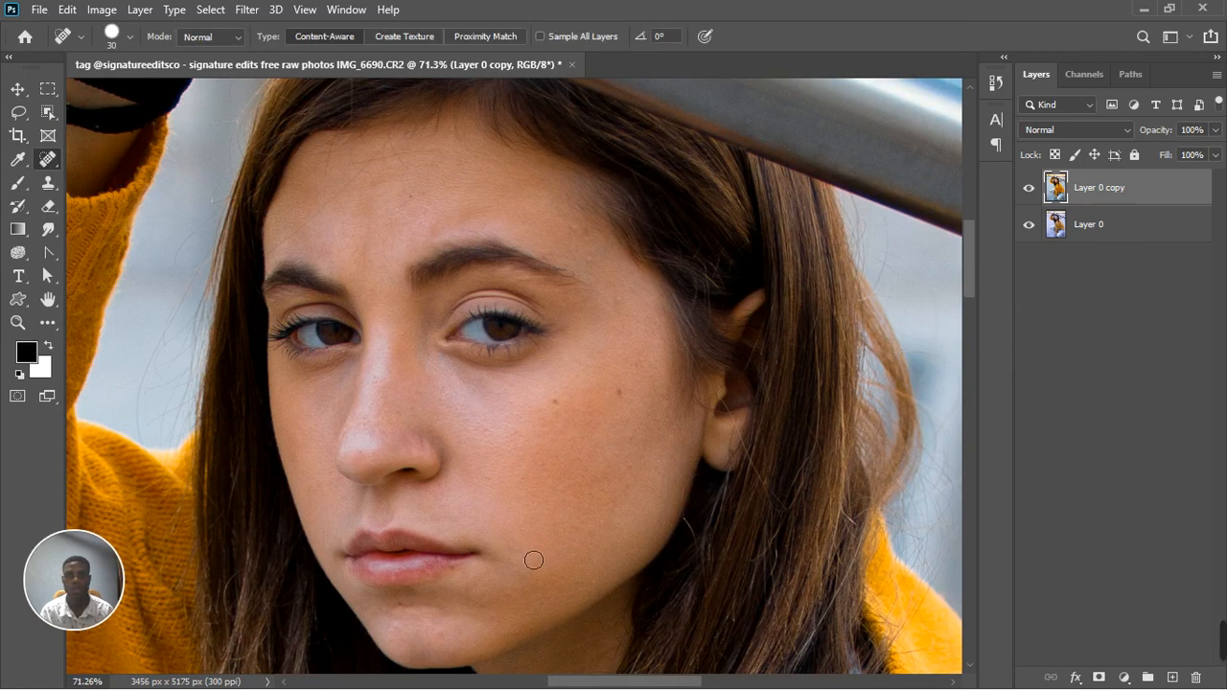
{"action": "scroll", "coordinate": [628, 439], "scroll_direction": "up", "scroll_amount": 3}
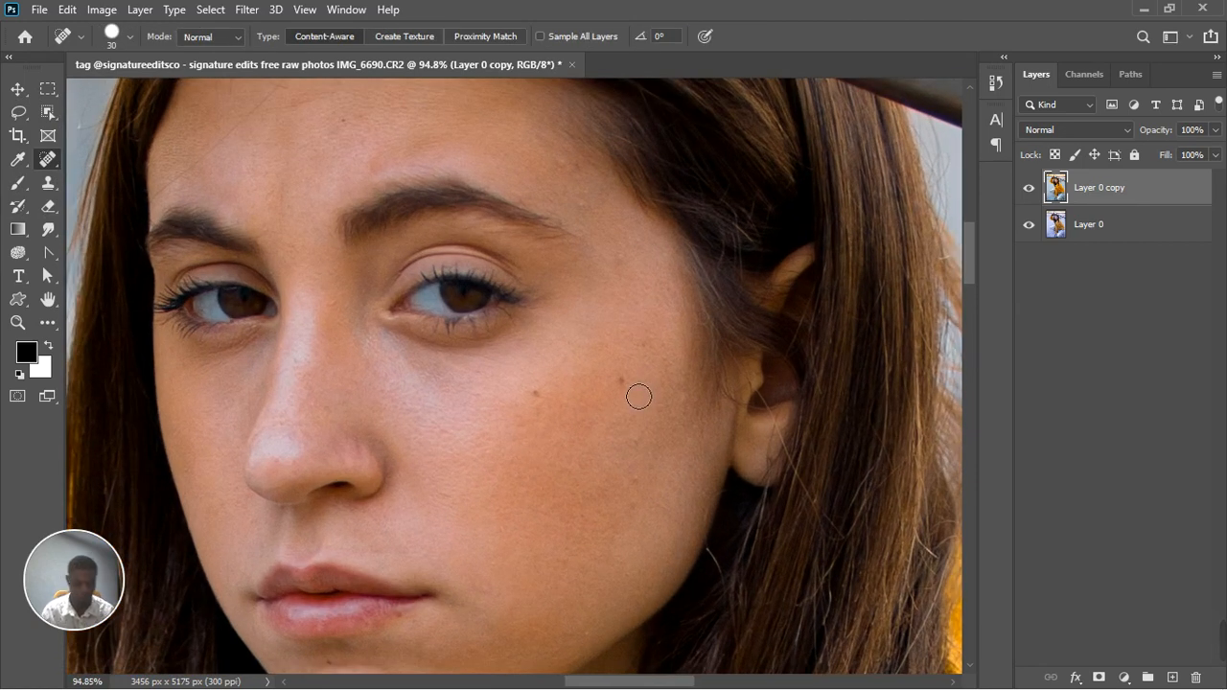
{"action": "key", "text": "bracketleft"}
{"action": "key", "text": "bracketleft"}
{"action": "key", "text": "bracketleft"}
{"action": "key", "text": "bracketright"}
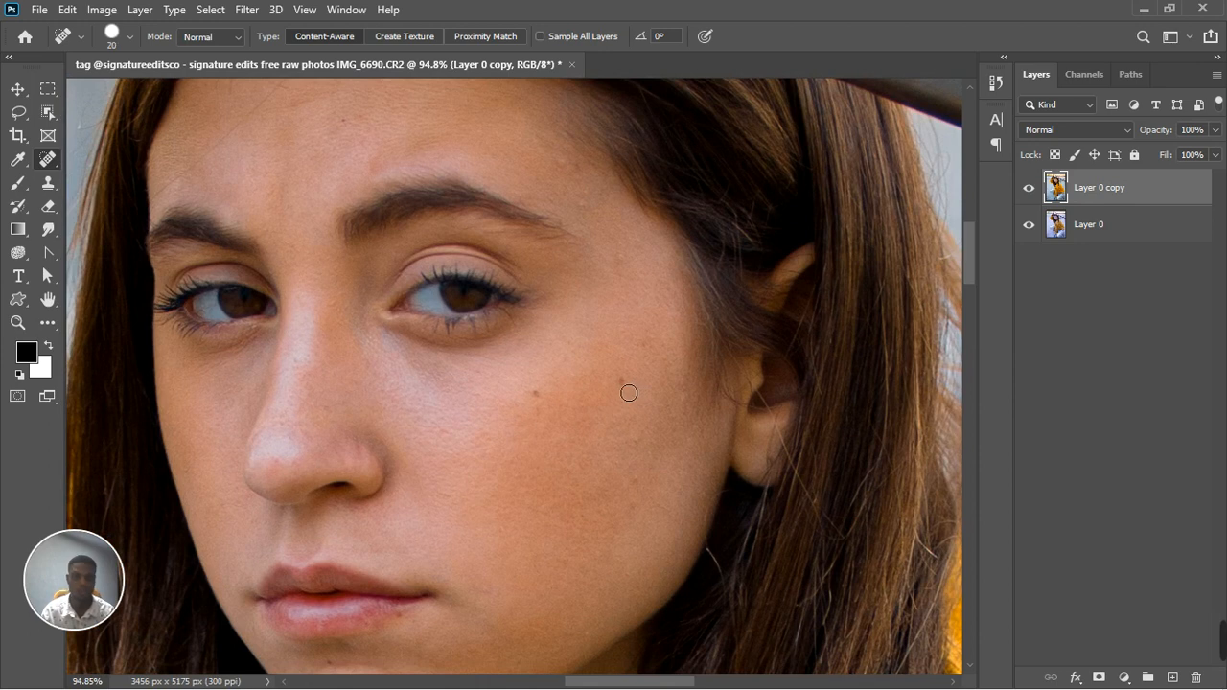
Heal the two dark moles and the small spots beneath them on the cheek nearest the ear
{"action": "left_click_drag", "start_coordinate": [621, 399], "coordinate": [631, 412]}
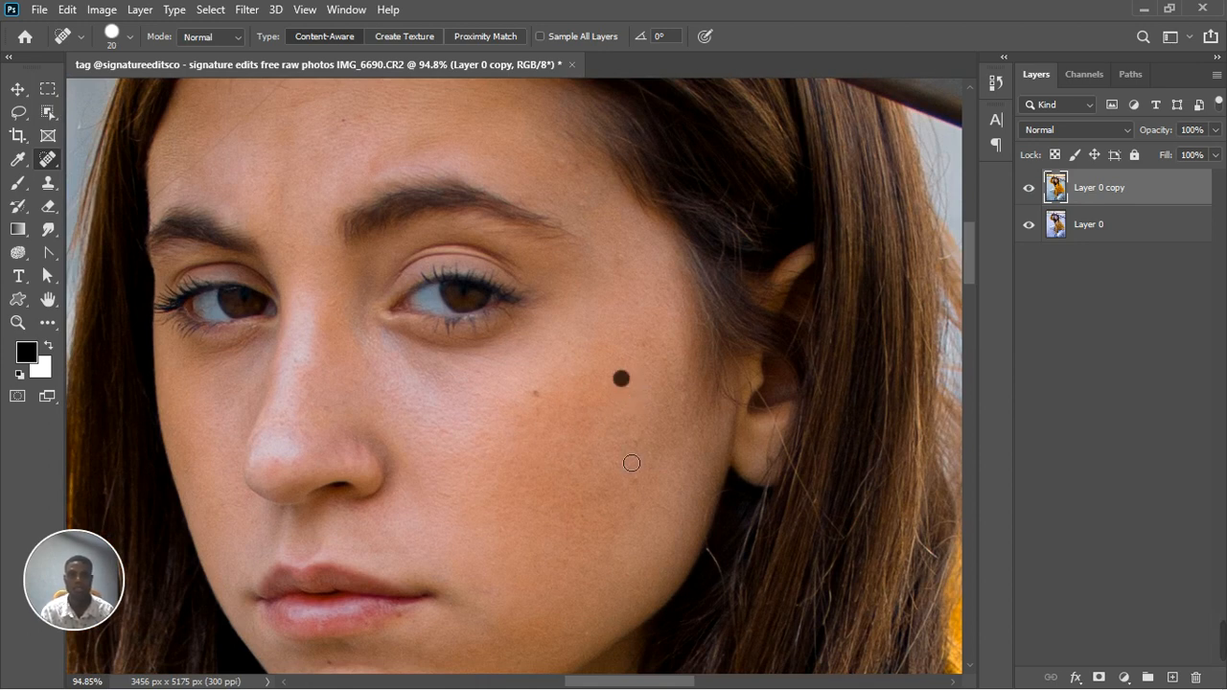
{"action": "left_click", "coordinate": [535, 394]}
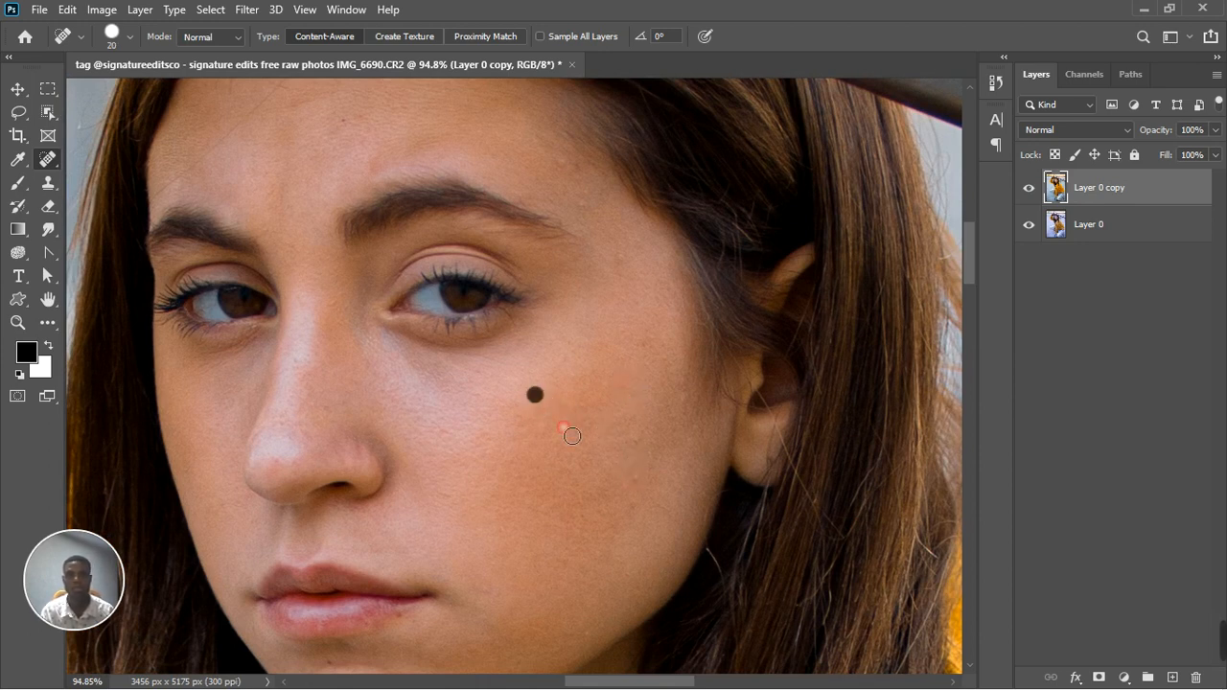
{"action": "left_click", "coordinate": [638, 440]}
{"action": "left_click", "coordinate": [635, 477]}
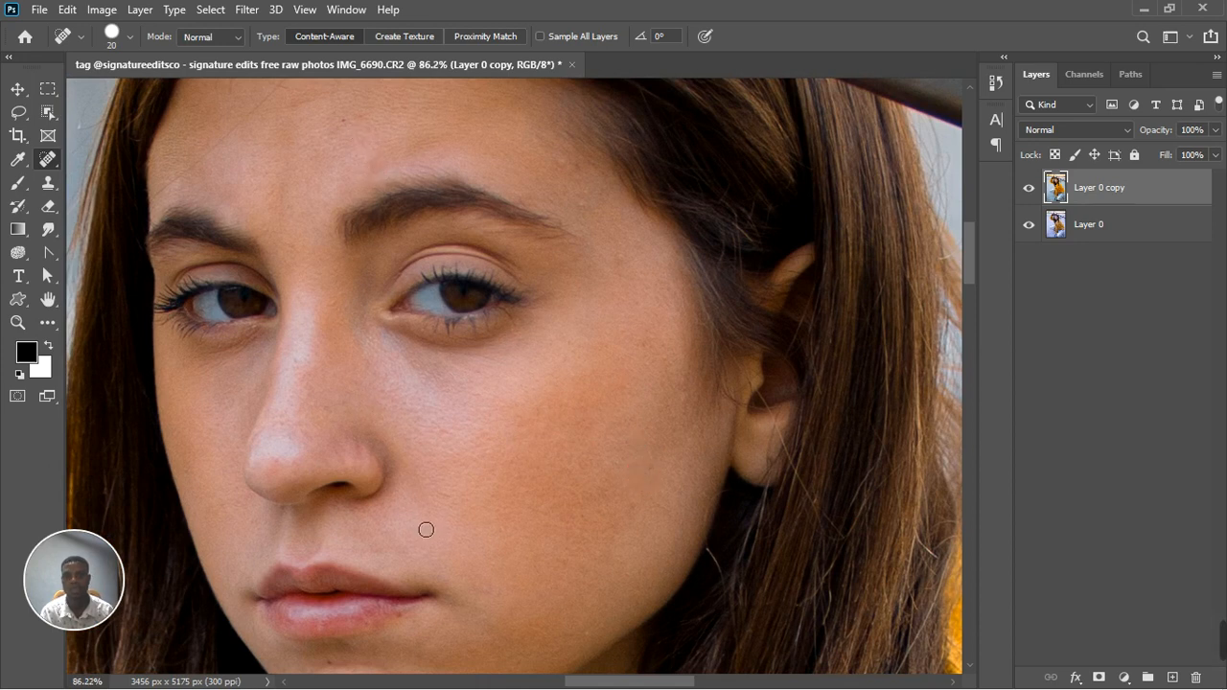
Heal the small blemishes near the corner of the mouth and below the lower lip
{"action": "scroll", "coordinate": [425, 527], "scroll_direction": "down", "scroll_amount": 2}
{"action": "left_click", "coordinate": [406, 598]}
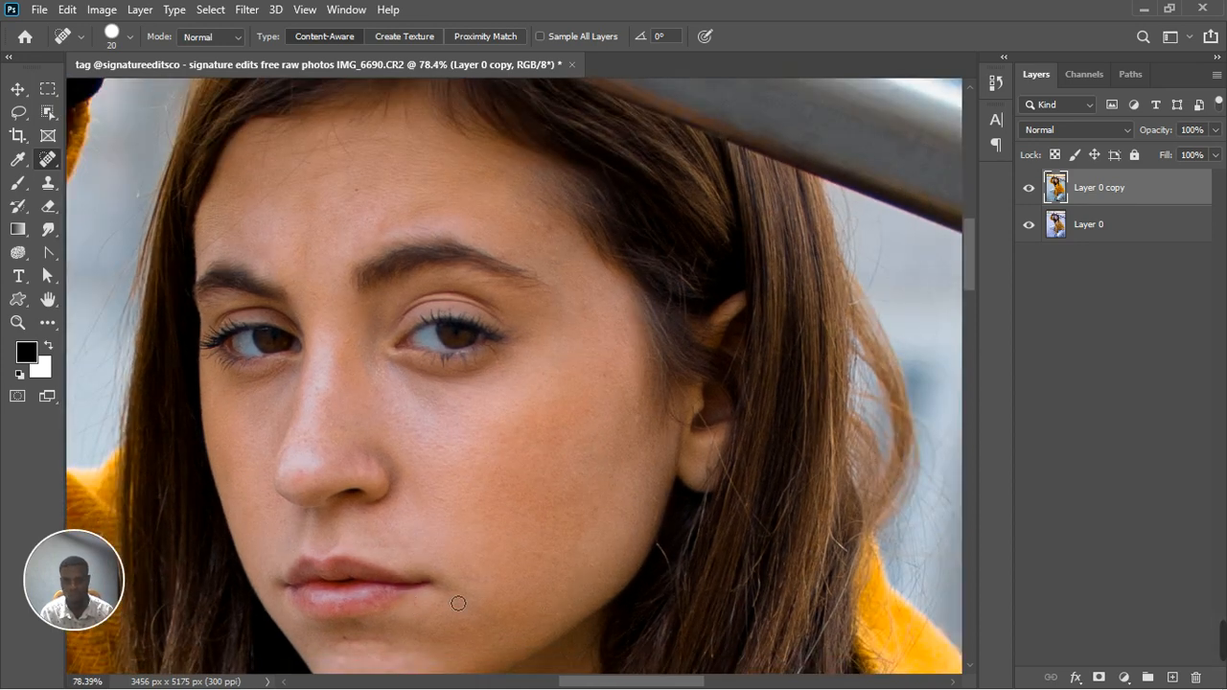
{"action": "scroll", "coordinate": [502, 526], "scroll_direction": "up", "scroll_amount": 1}
{"action": "scroll", "coordinate": [420, 645], "scroll_direction": "up", "scroll_amount": 5}
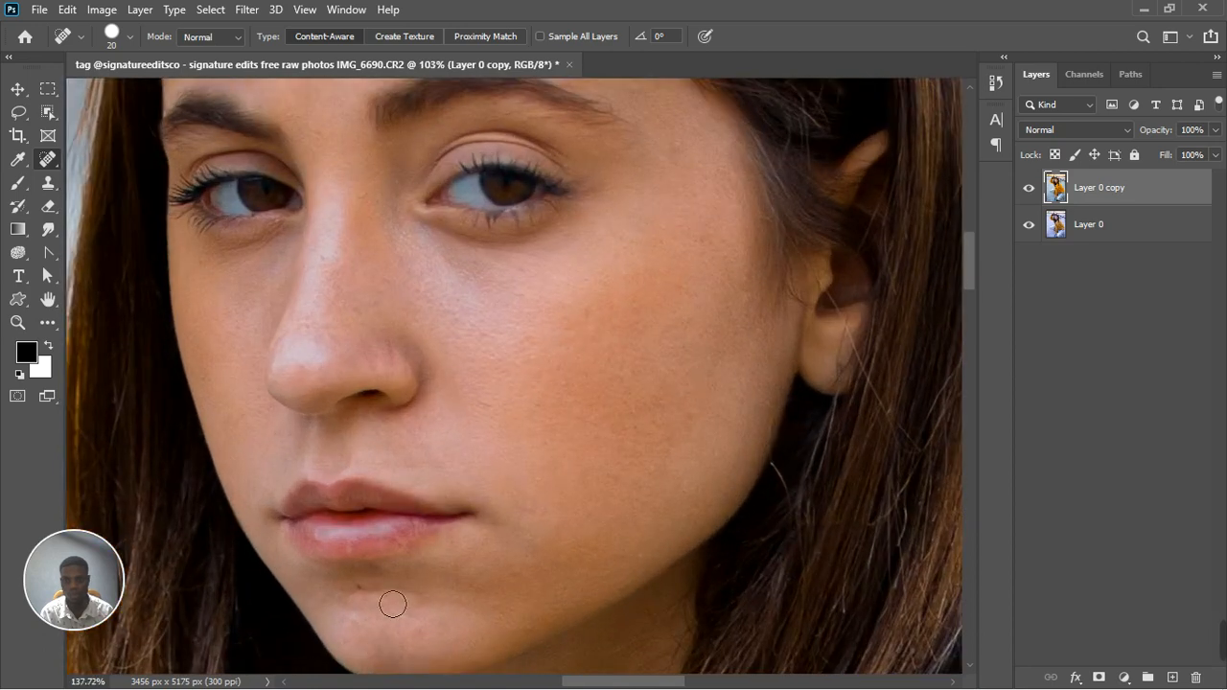
{"action": "left_click", "coordinate": [348, 578]}
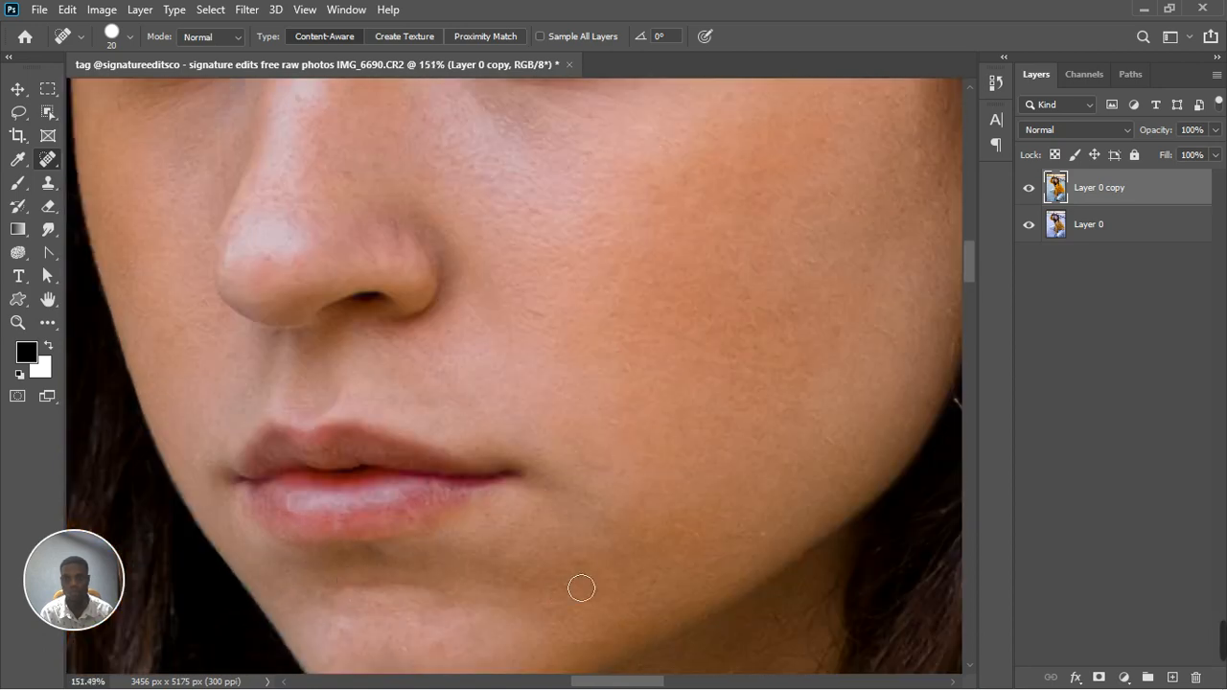
Heal the remaining small spots on the lower cheek beside the mouth and along the jaw
{"action": "left_click", "coordinate": [611, 424]}
{"action": "left_click", "coordinate": [609, 471]}
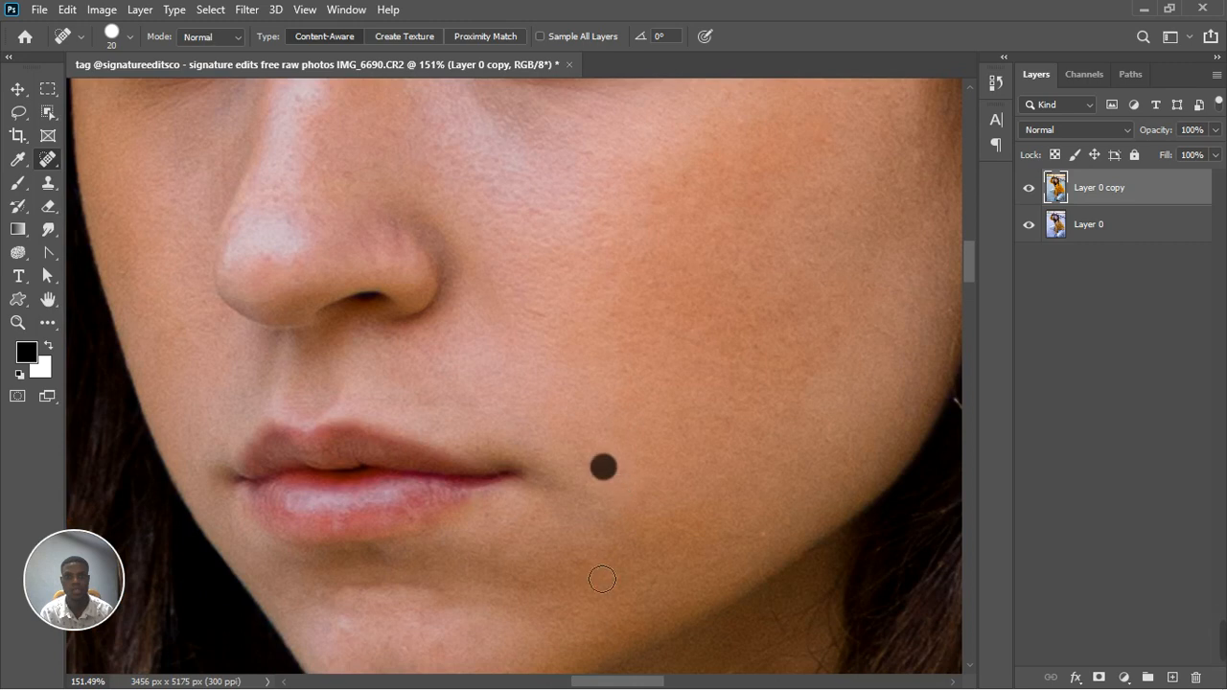
{"action": "left_click", "coordinate": [585, 564]}
{"action": "left_click", "coordinate": [759, 537]}
{"action": "scroll", "coordinate": [707, 482], "scroll_direction": "down", "scroll_amount": 6}
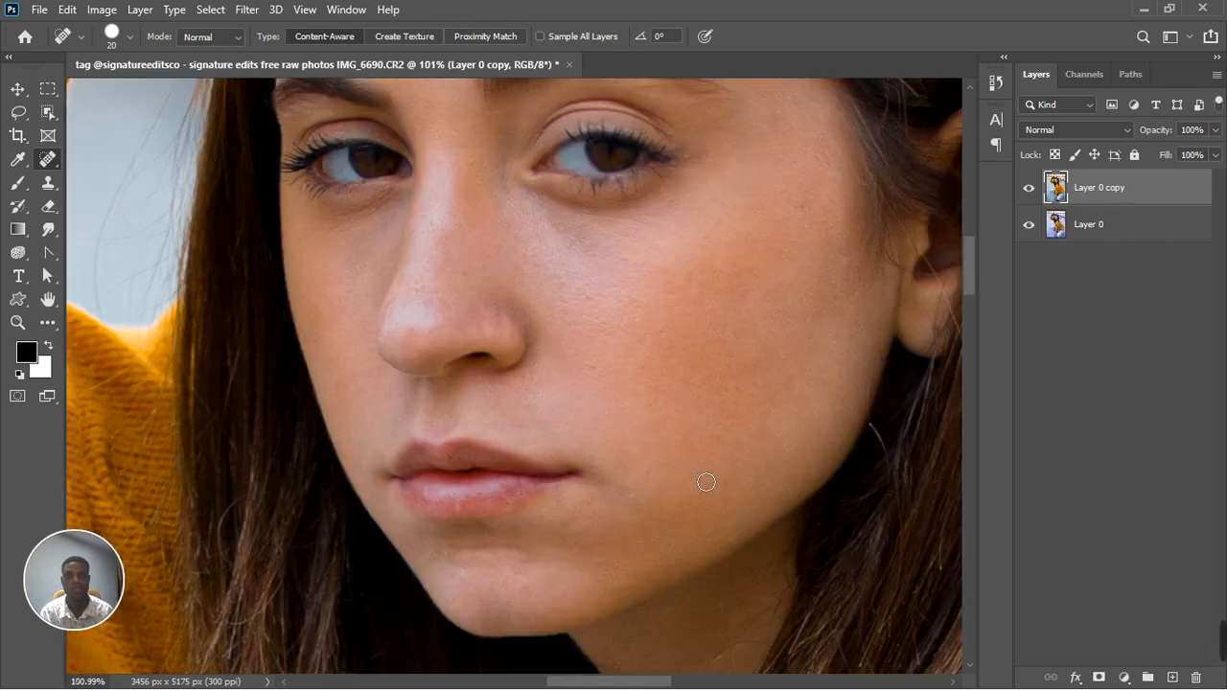
{"action": "scroll", "coordinate": [703, 483], "scroll_direction": "down", "scroll_amount": 3}
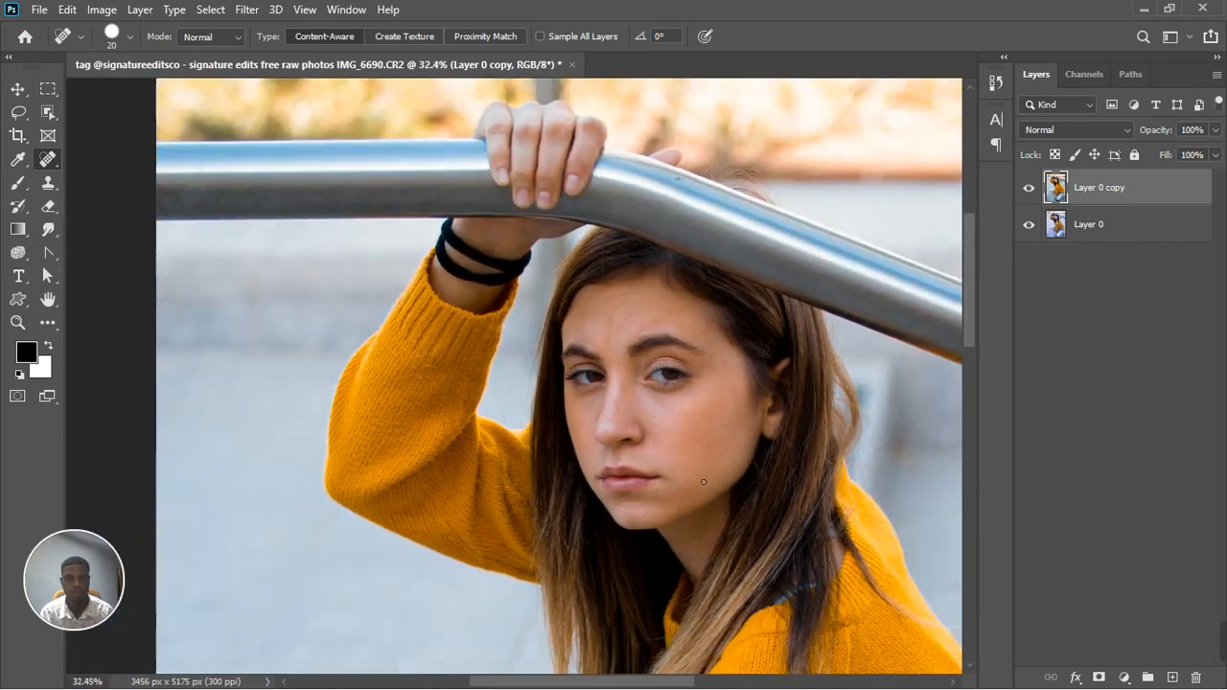
{"action": "scroll", "coordinate": [665, 404], "scroll_direction": "down", "scroll_amount": 2}
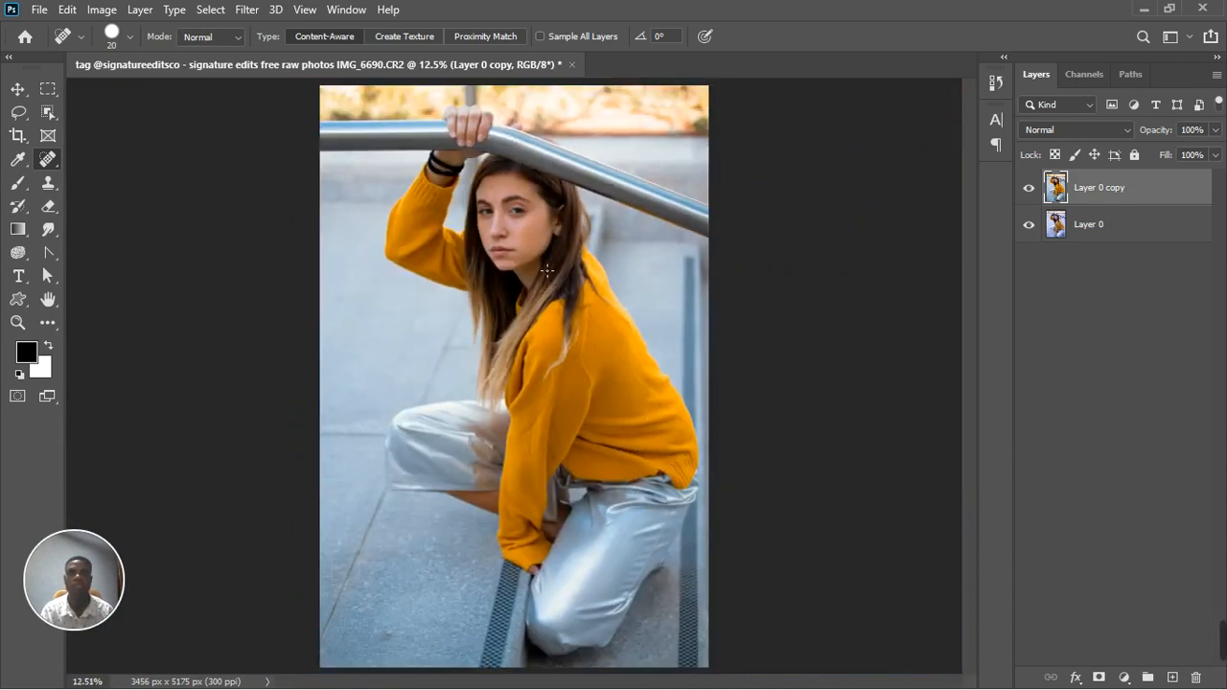
{"action": "scroll", "coordinate": [548, 271], "scroll_direction": "down", "scroll_amount": 1}
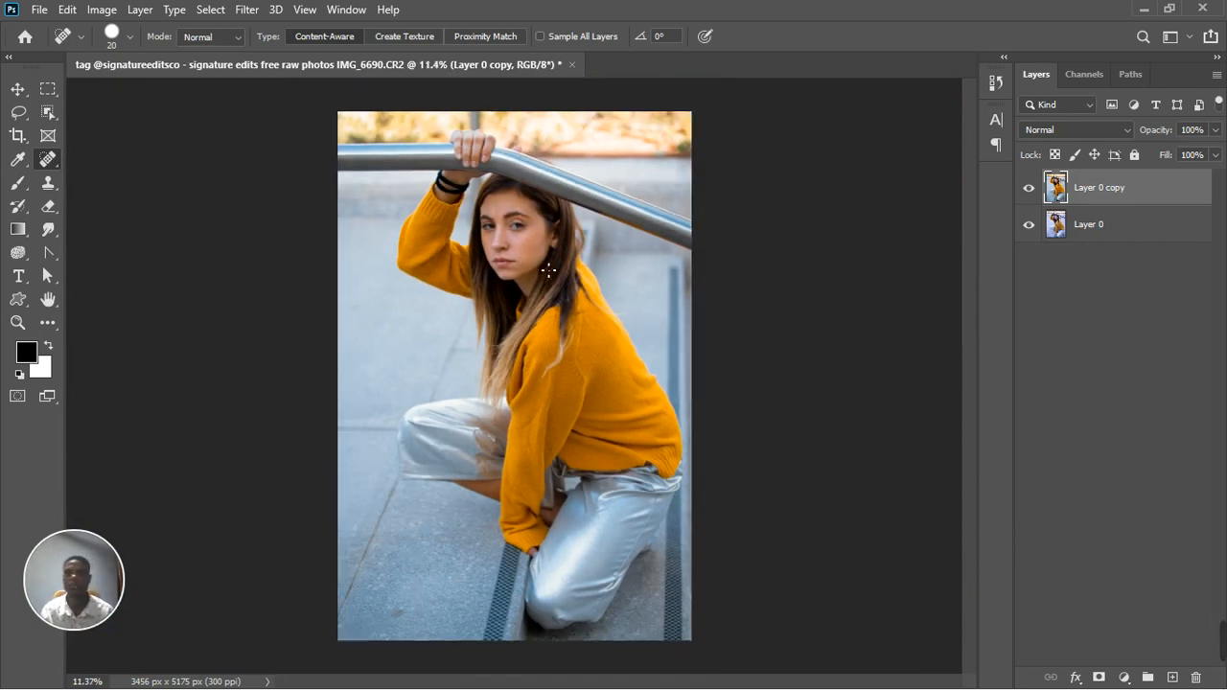